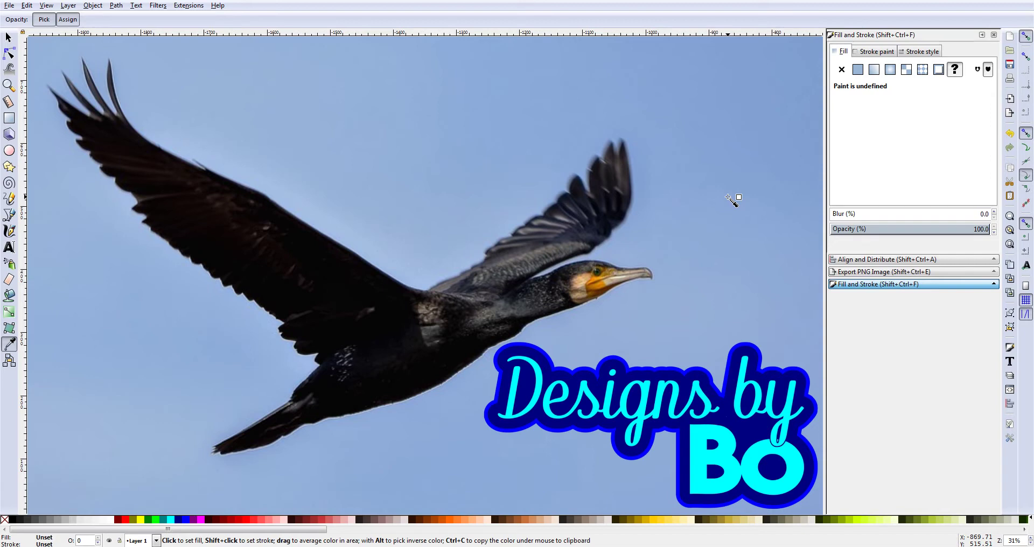
Step: Zoom so the whole cormorant photo page fits in the window
key(5)
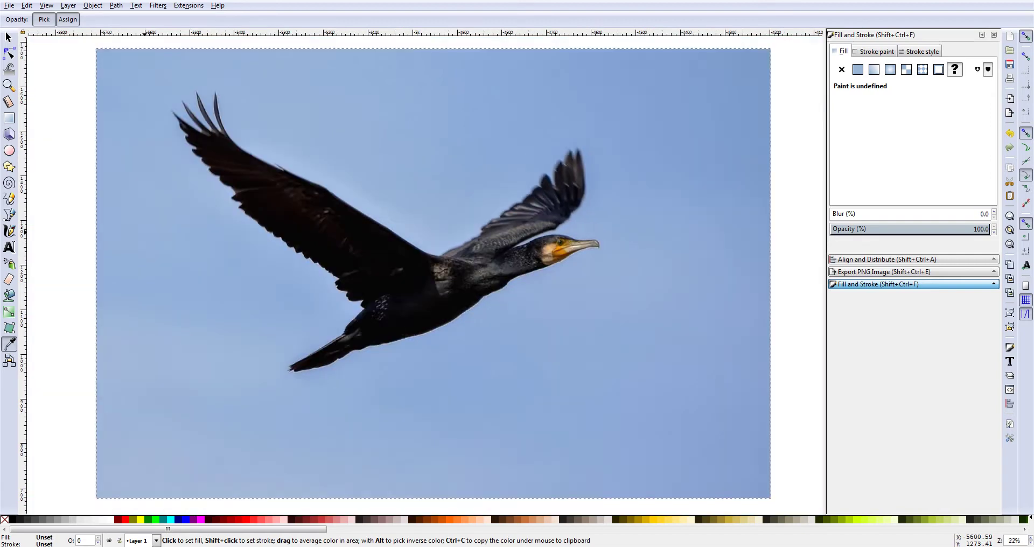
Step: Switch to the Bezier (Pen) tool for tracing the bird
click(11, 216)
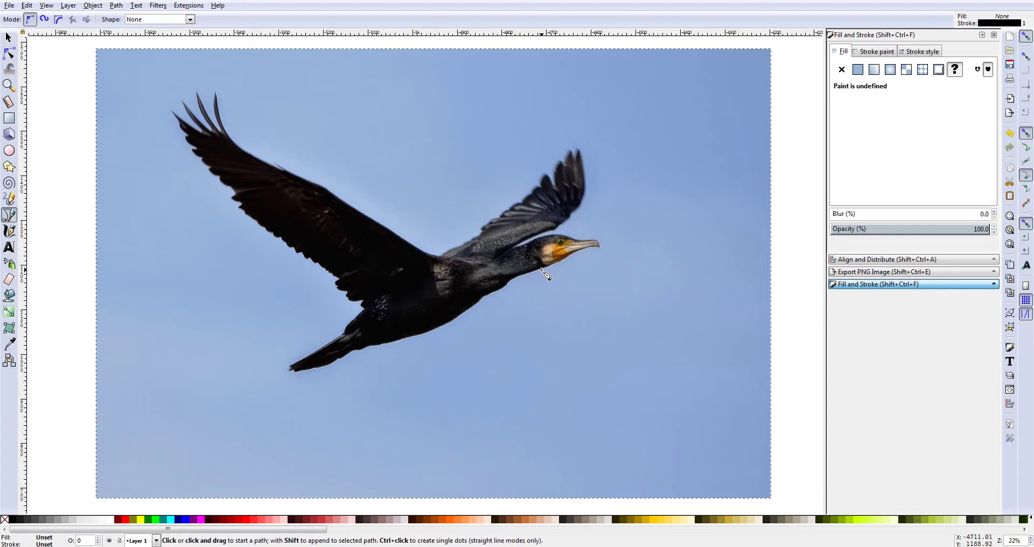
Step: Start a trial path below the beak with one corner node and one curved node
click(615, 271)
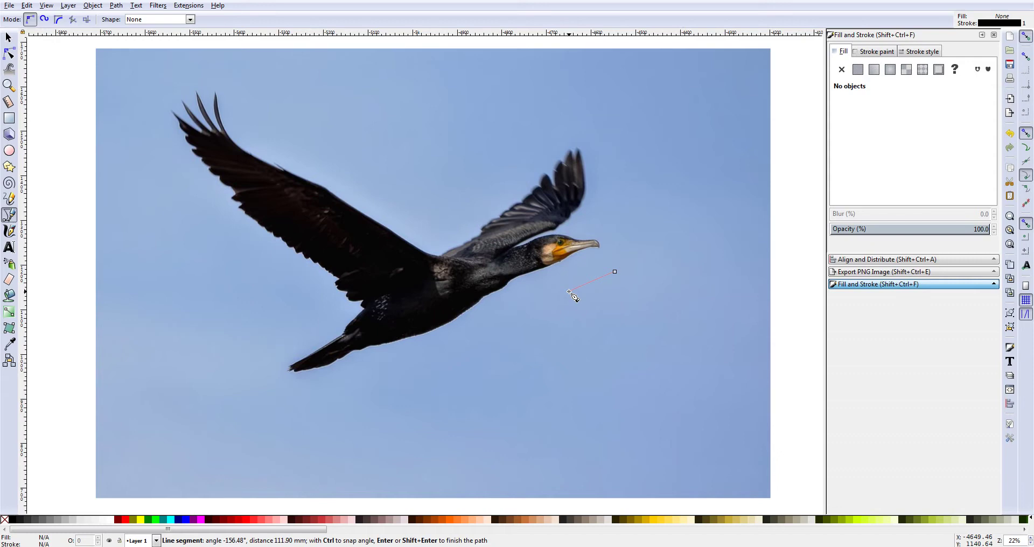
drag(569, 292, 549, 317)
Step: Cancel the unfinished trial path and return to Bezier drawing after briefly picking the Dropper
key(Escape)
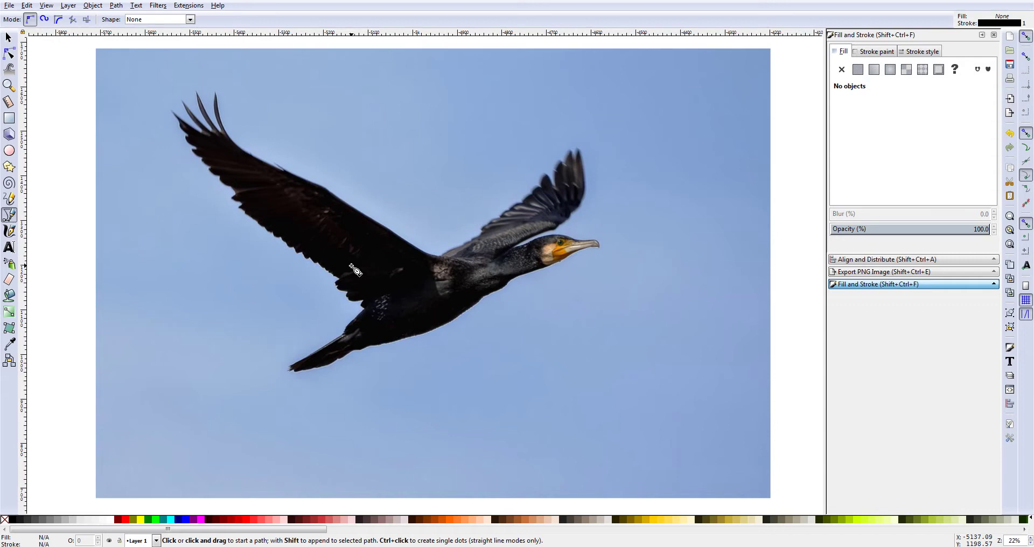
key(d)
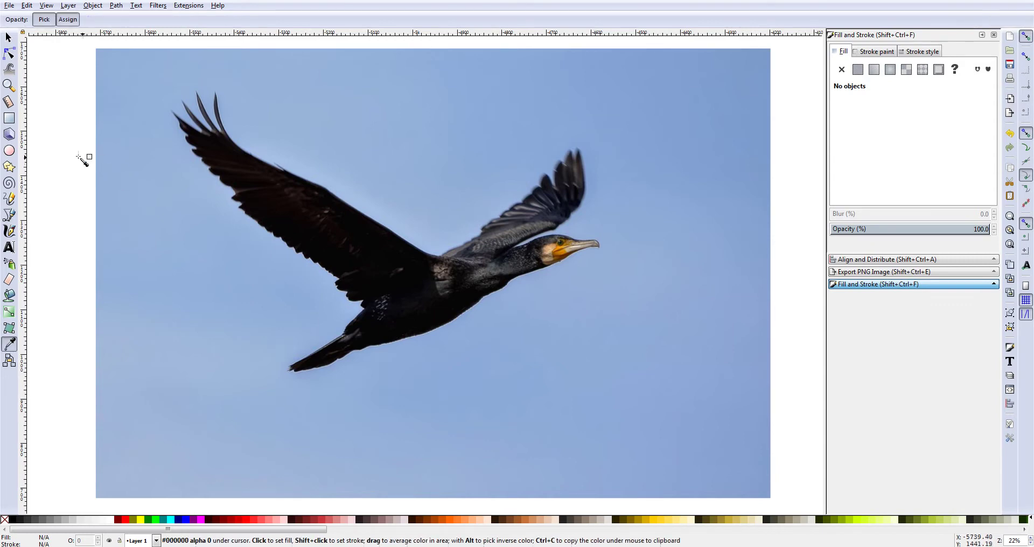
click(9, 214)
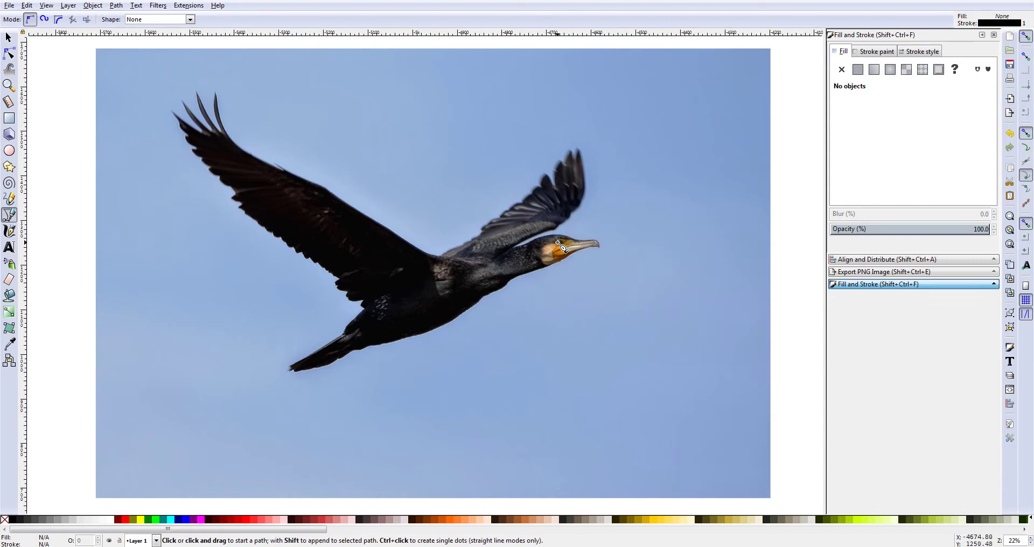
Step: Zoom and pan until the cormorant's head and beak fill the view
scroll(559, 243, up, 3)
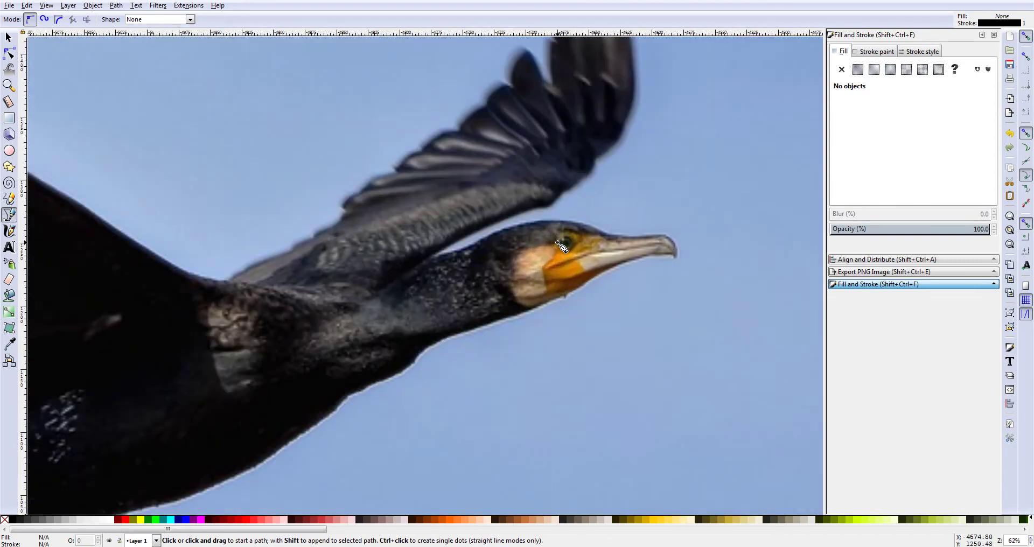
scroll(559, 245, up, 2)
scroll(559, 245, down, 1)
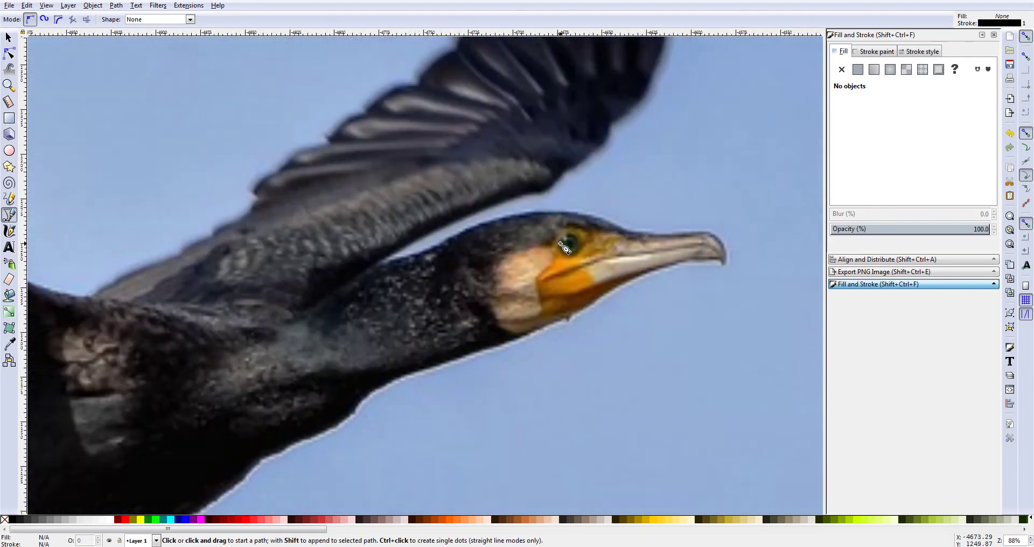
scroll(619, 246, up, 2)
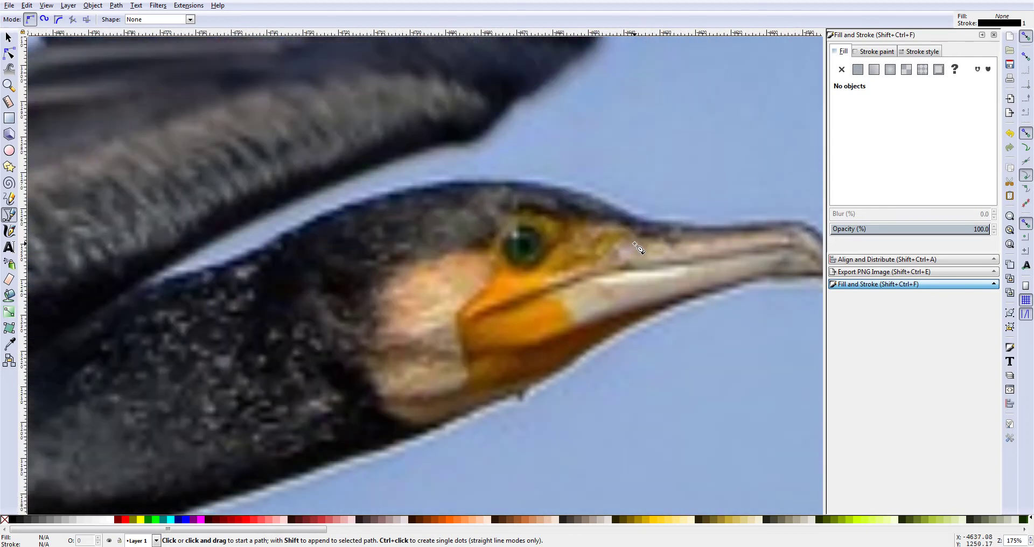
scroll(530, 242, right, 8)
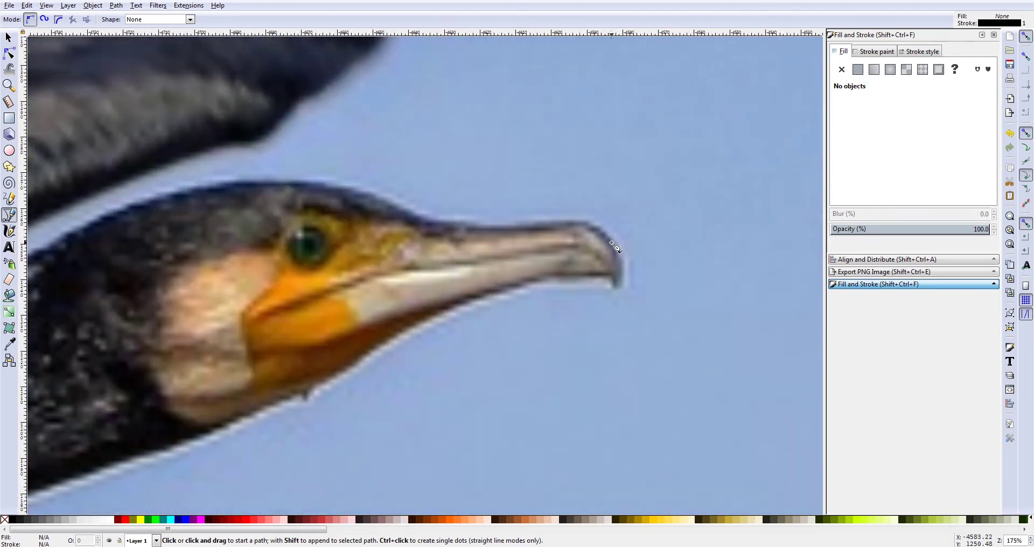
scroll(512, 233, right, 1)
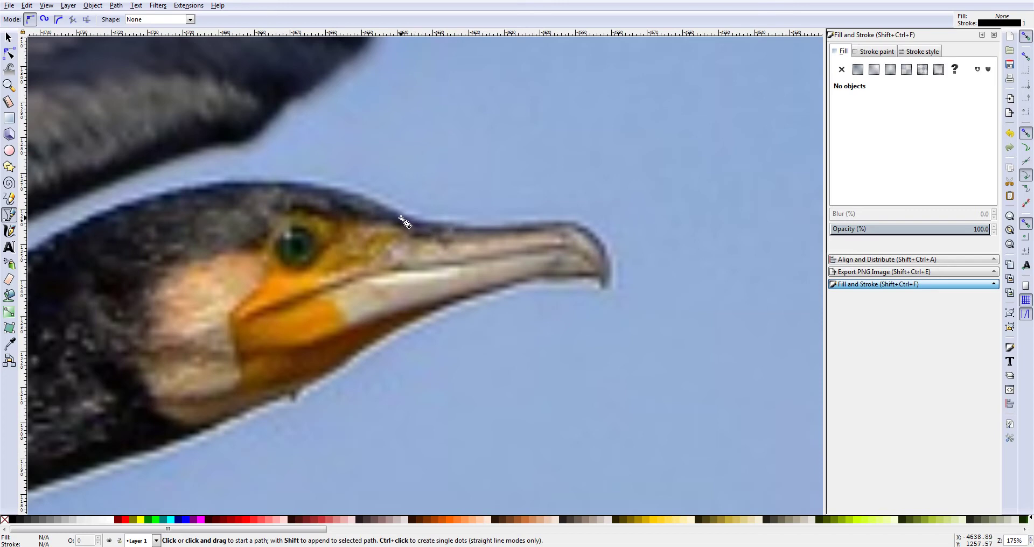
ctrl+scroll(402, 221, up, 2)
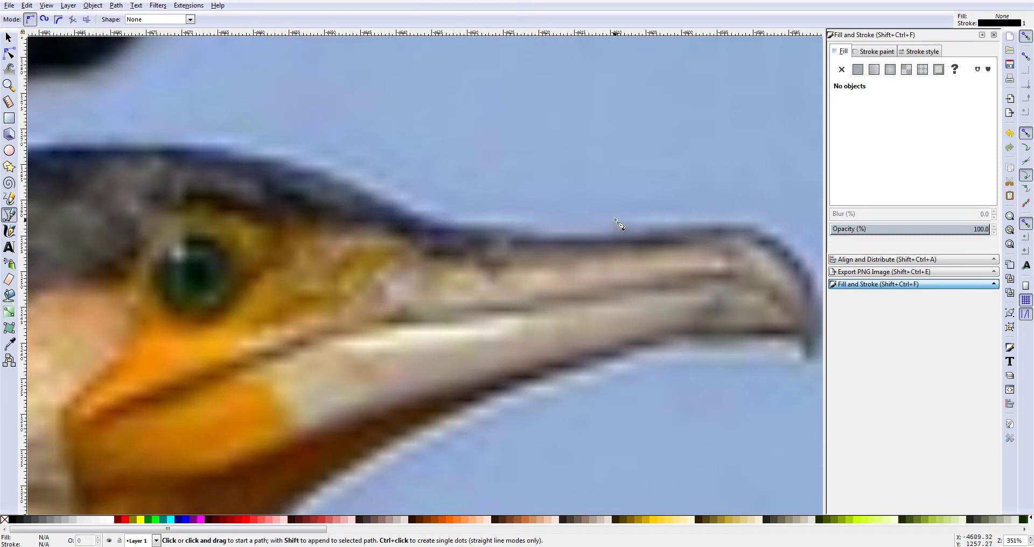
scroll(693, 231, right, 2)
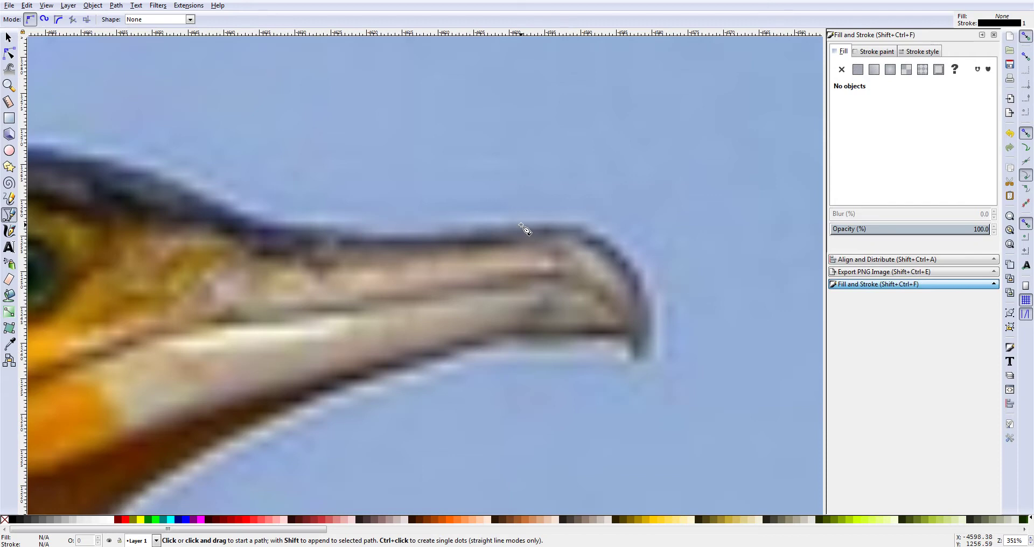
scroll(528, 235, down, 2)
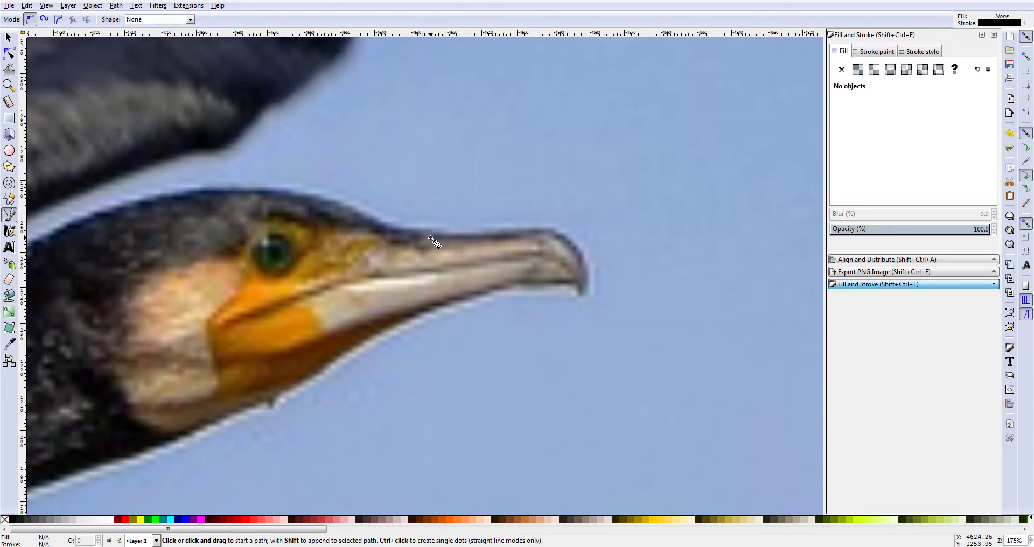
Step: Trace the beak's top edge and around its hooked tip
click(393, 230)
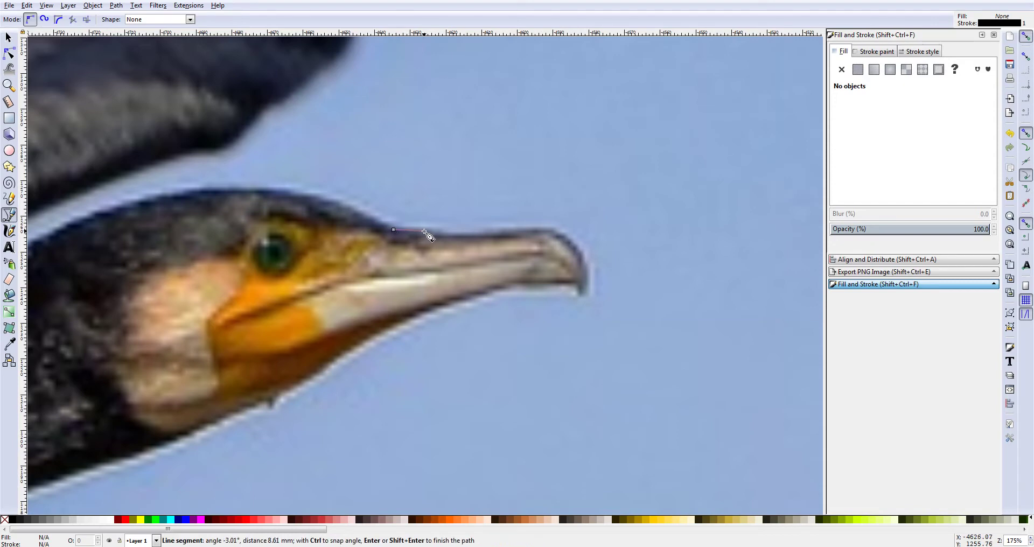
click(484, 231)
click(551, 231)
click(566, 237)
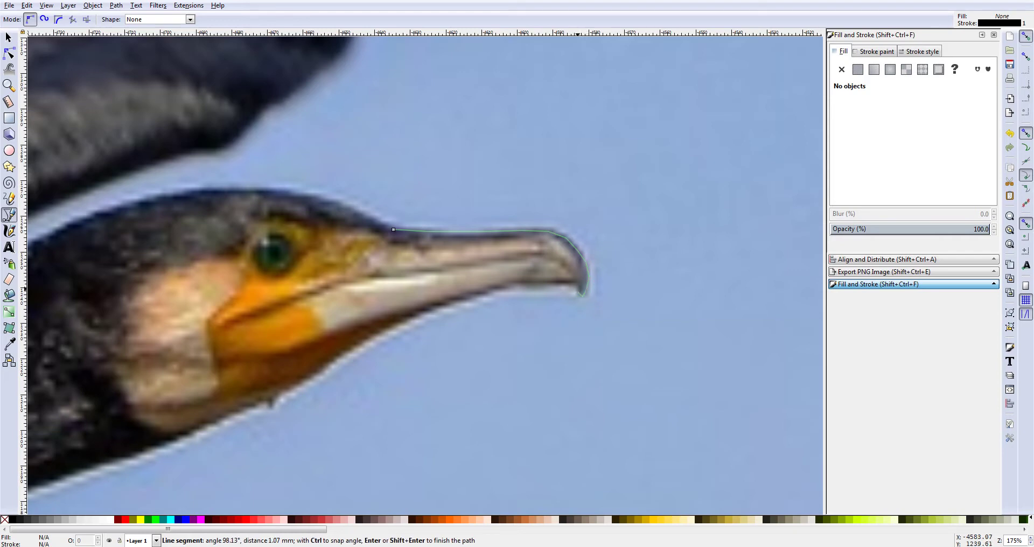
click(572, 281)
Step: Continue the outline back along the lower beak edge to a curved node under the beak
click(513, 281)
click(478, 293)
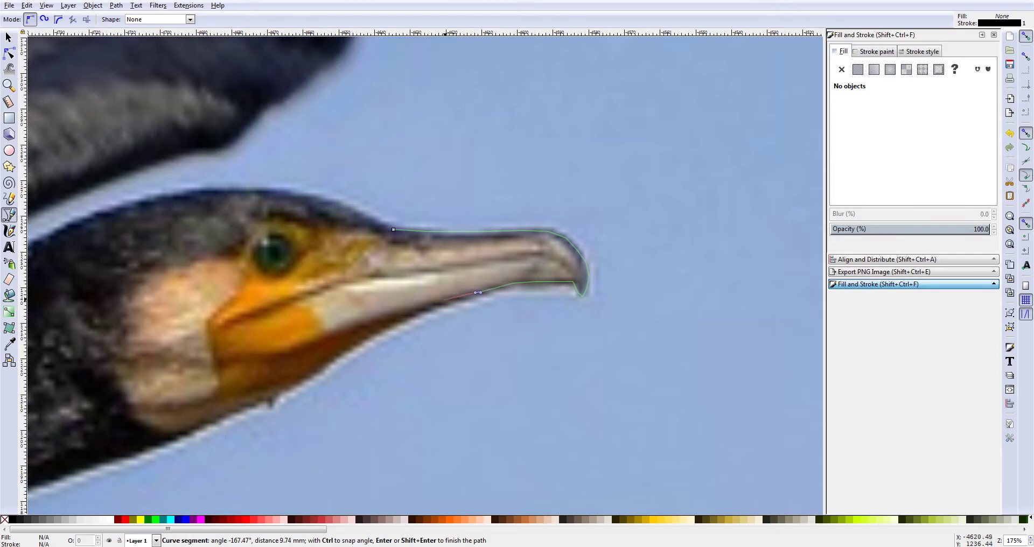
click(432, 305)
click(392, 322)
click(362, 340)
click(331, 357)
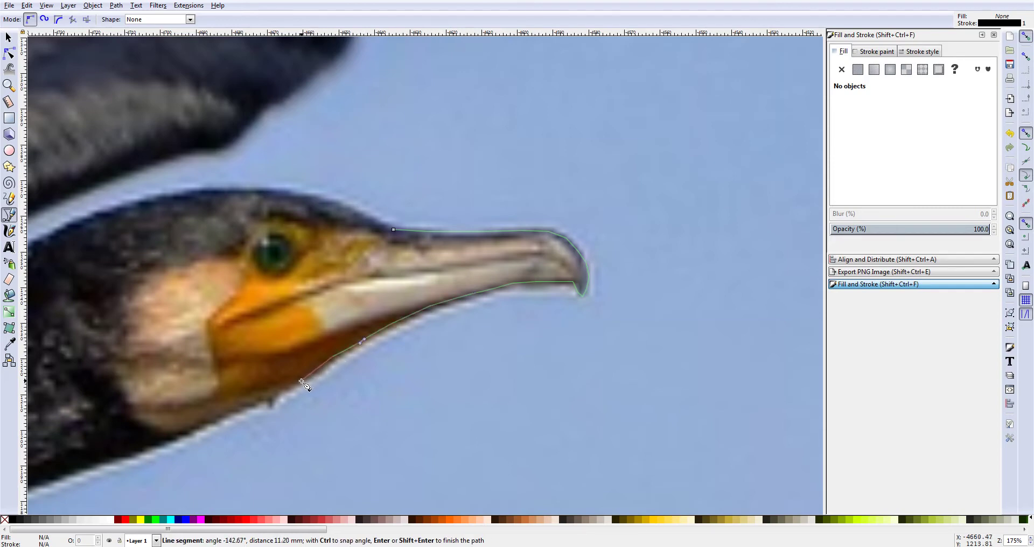
drag(272, 397, 268, 403)
scroll(248, 407, left, 8)
scroll(247, 406, down, 5)
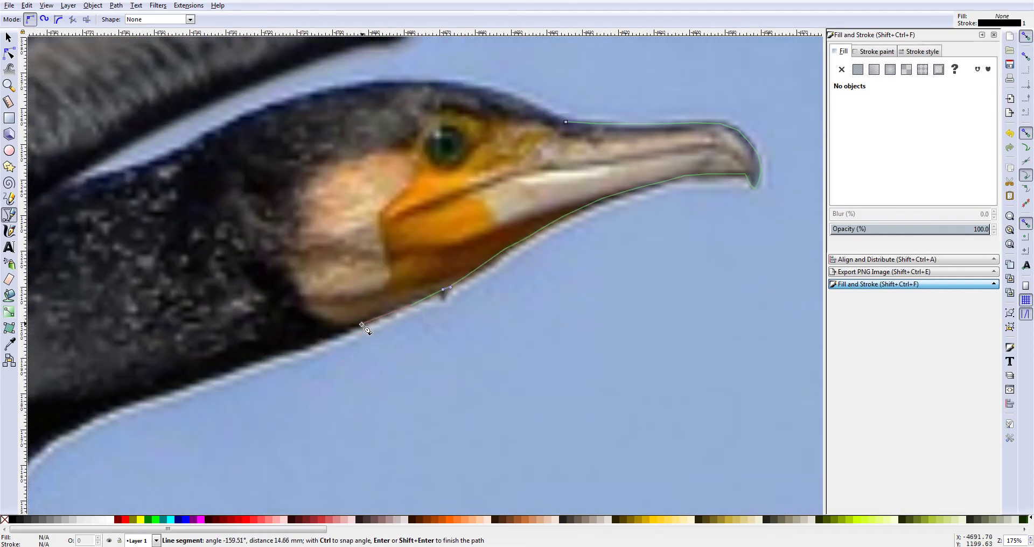
Step: Extend the outline along the throat and down the neck edge
drag(355, 329, 361, 327)
click(307, 347)
click(191, 385)
scroll(167, 401, left, 5)
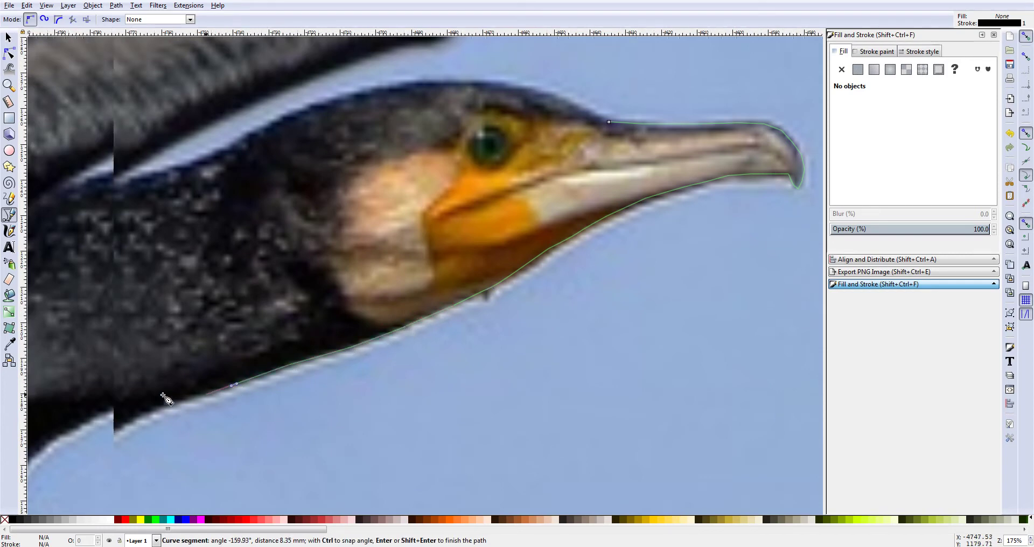
click(233, 404)
click(209, 415)
click(173, 432)
click(126, 464)
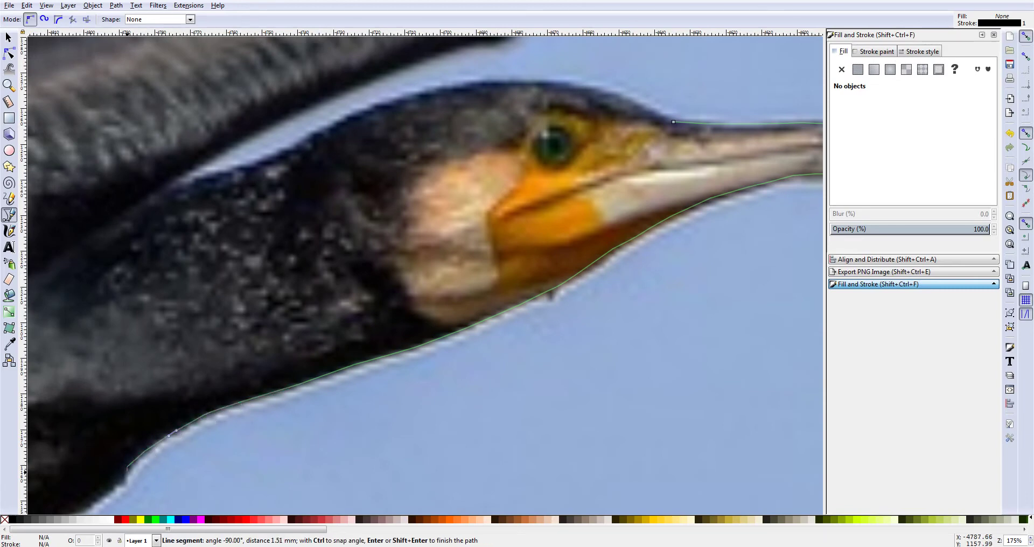
scroll(128, 466, right, 2)
scroll(127, 466, left, 4)
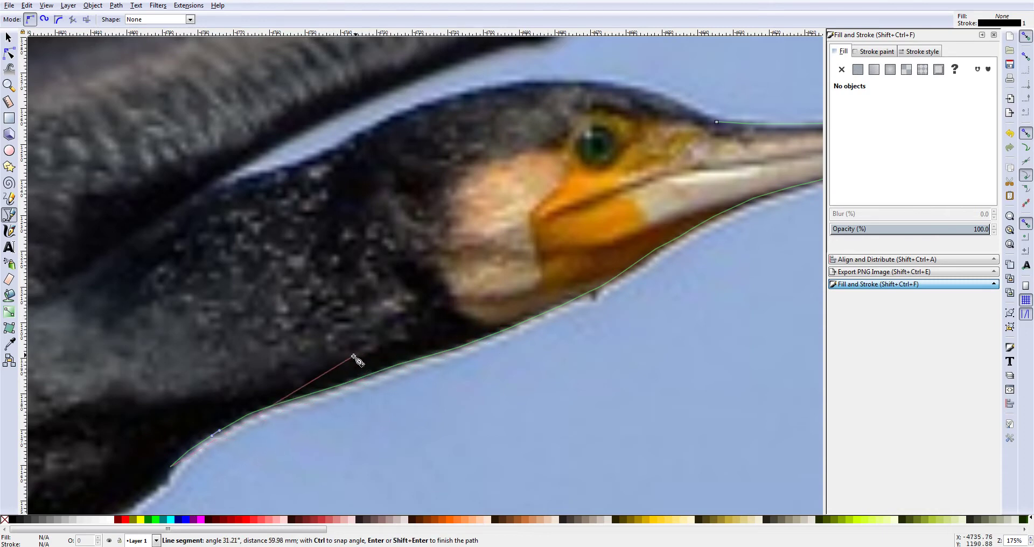
scroll(153, 434, down, 6)
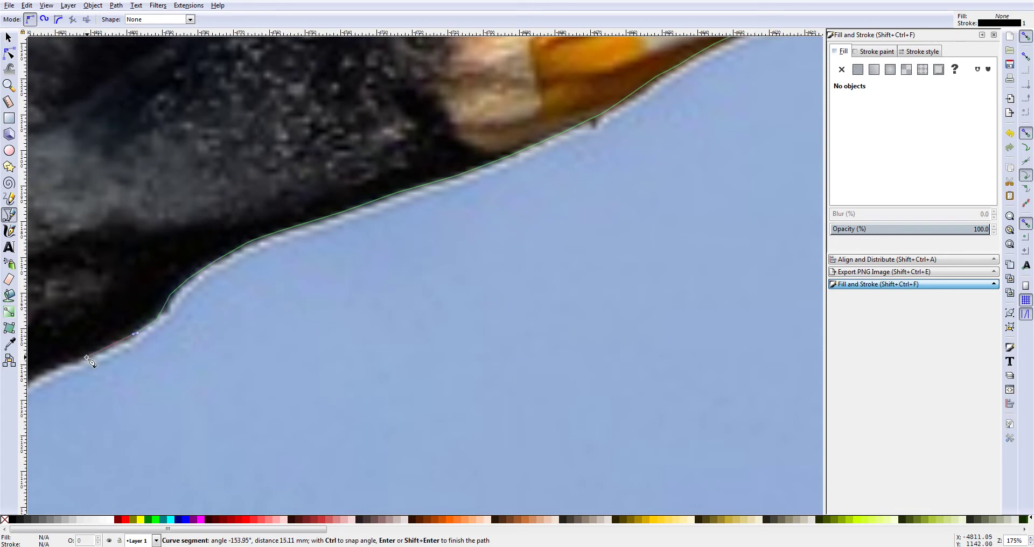
Step: Extend the outline along the bird's belly with straight and curved nodes
click(61, 368)
scroll(65, 371, left, 10)
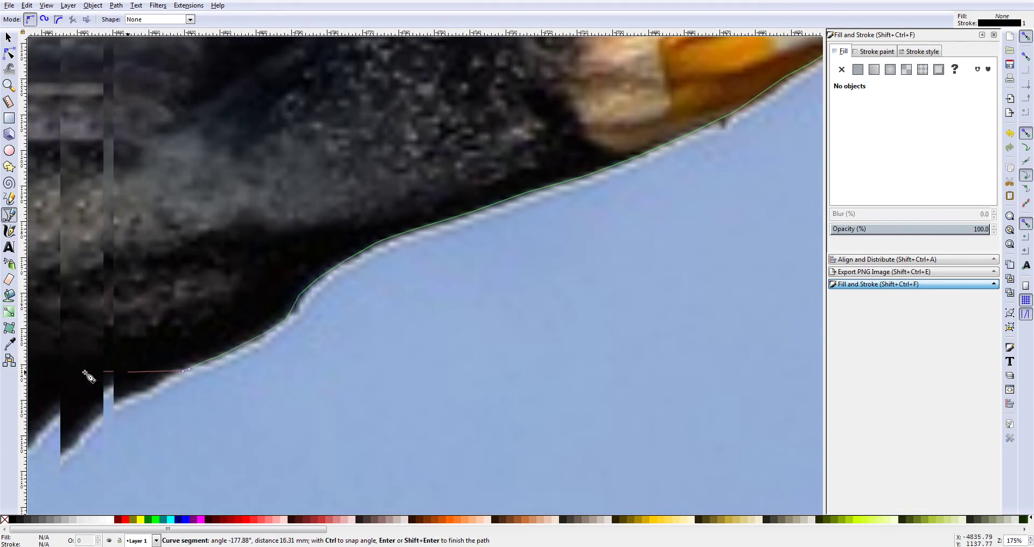
drag(232, 388, 209, 397)
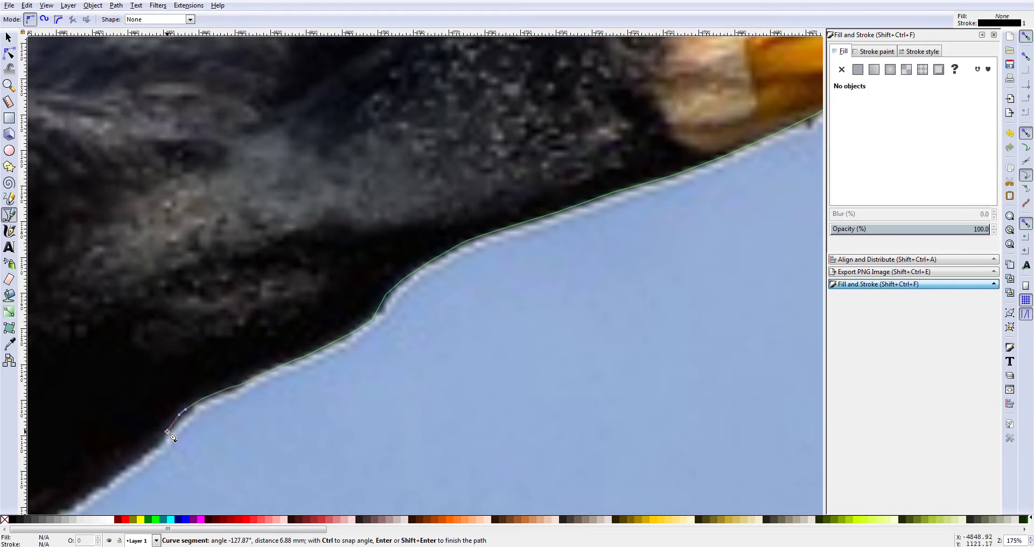
drag(167, 433, 157, 440)
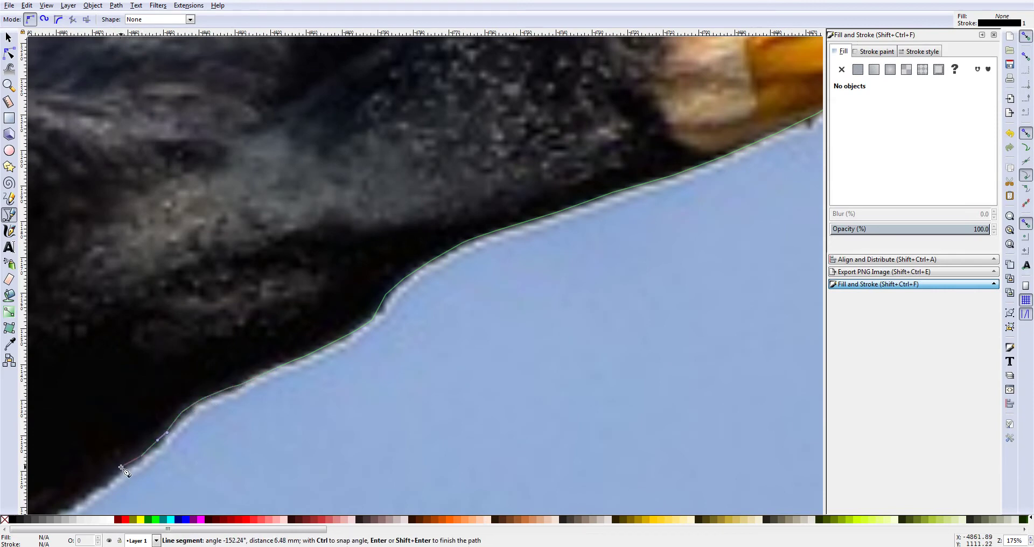
click(108, 479)
scroll(105, 457, left, 6)
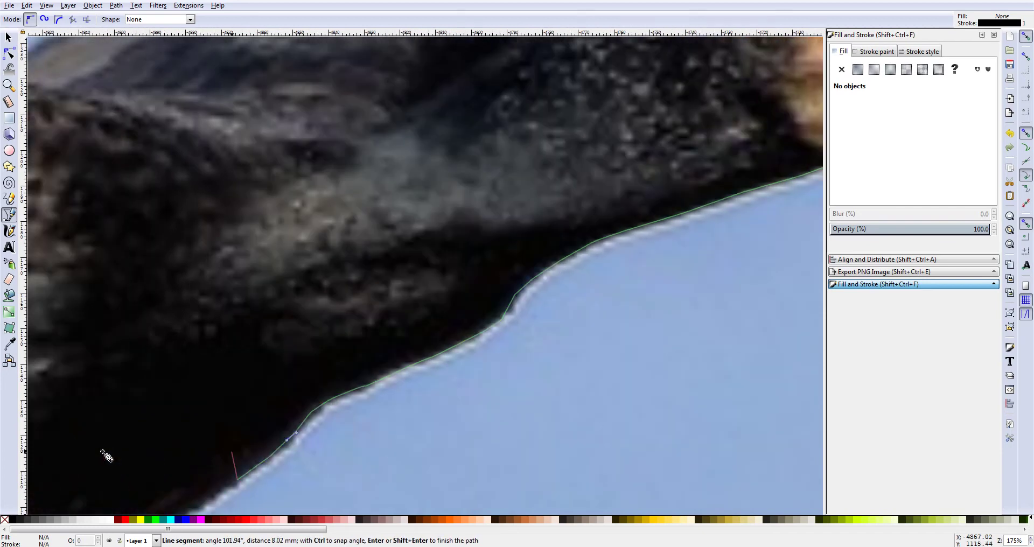
scroll(131, 434, down, 6)
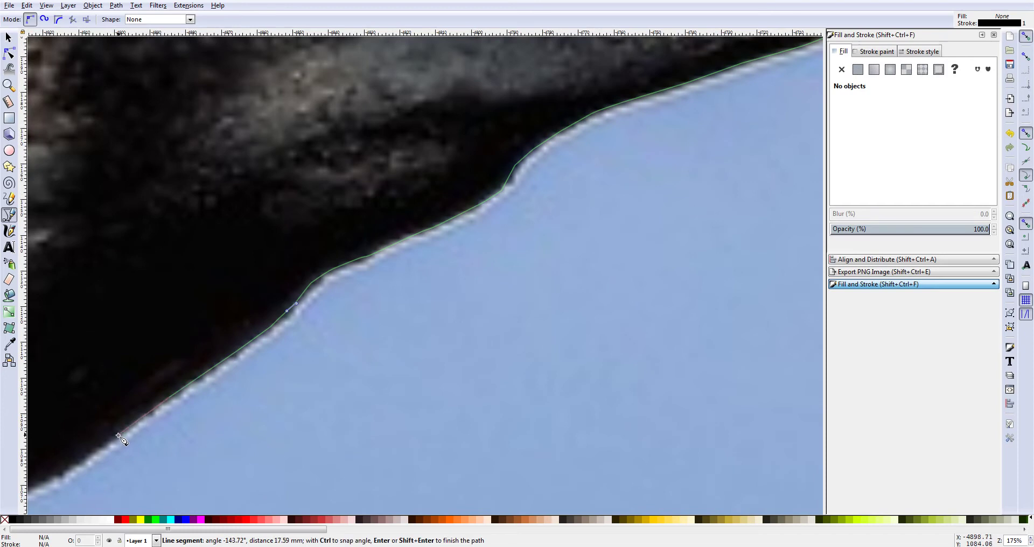
drag(115, 439, 108, 433)
scroll(107, 429, left, 6)
scroll(122, 415, down, 6)
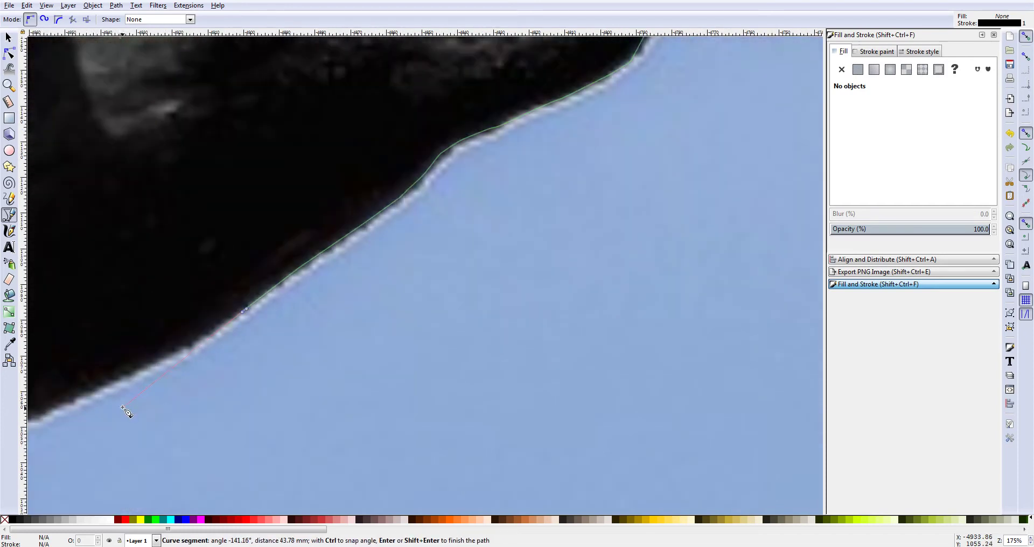
Step: Place further nodes down the body's underside, panning to follow the edge
click(196, 339)
click(147, 365)
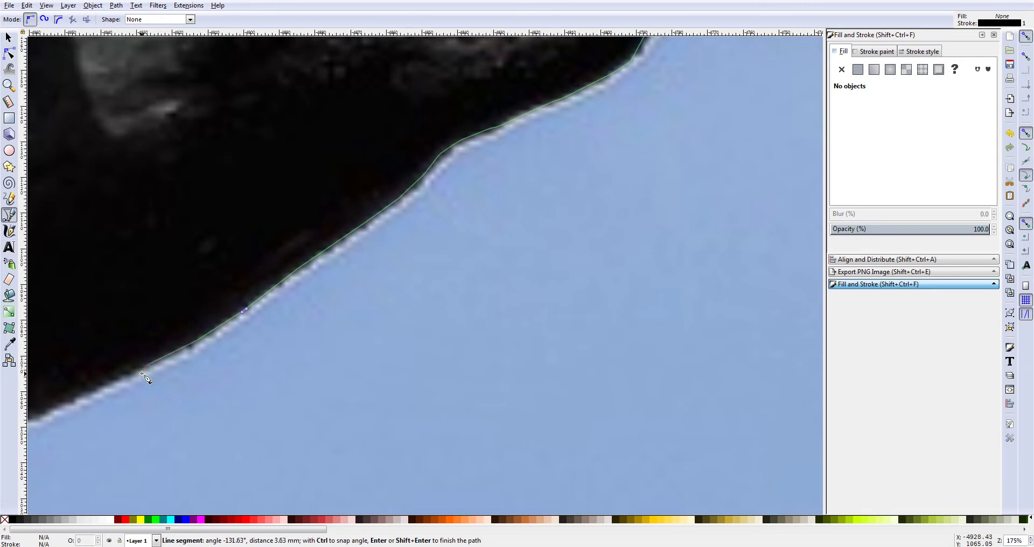
click(78, 398)
scroll(76, 410, left, 5)
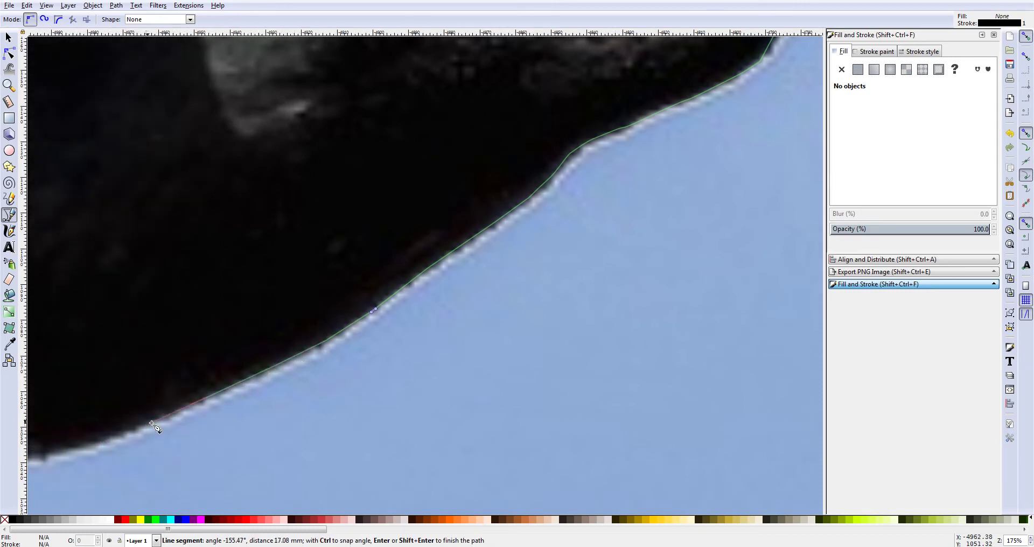
scroll(161, 420, left, 6)
scroll(180, 399, down, 8)
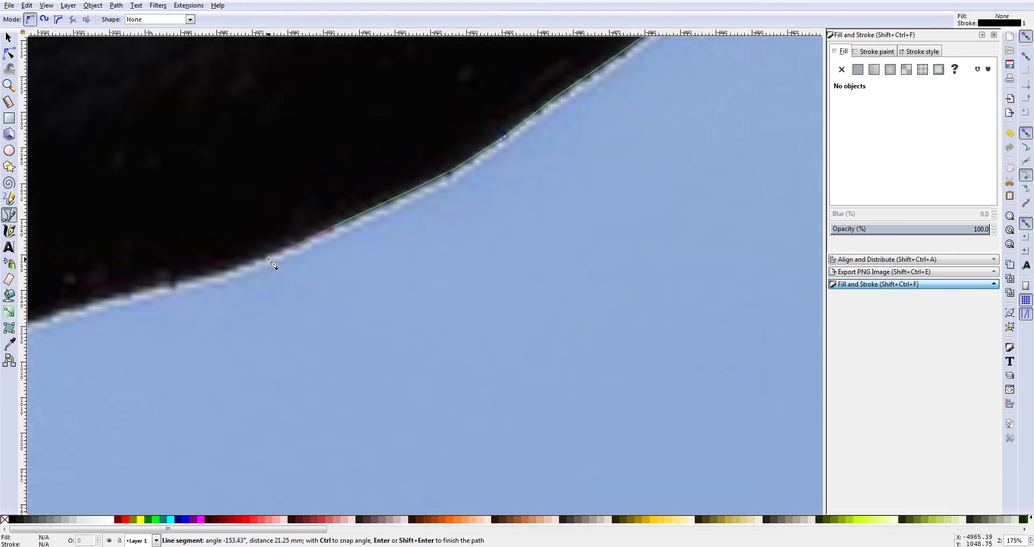
click(199, 275)
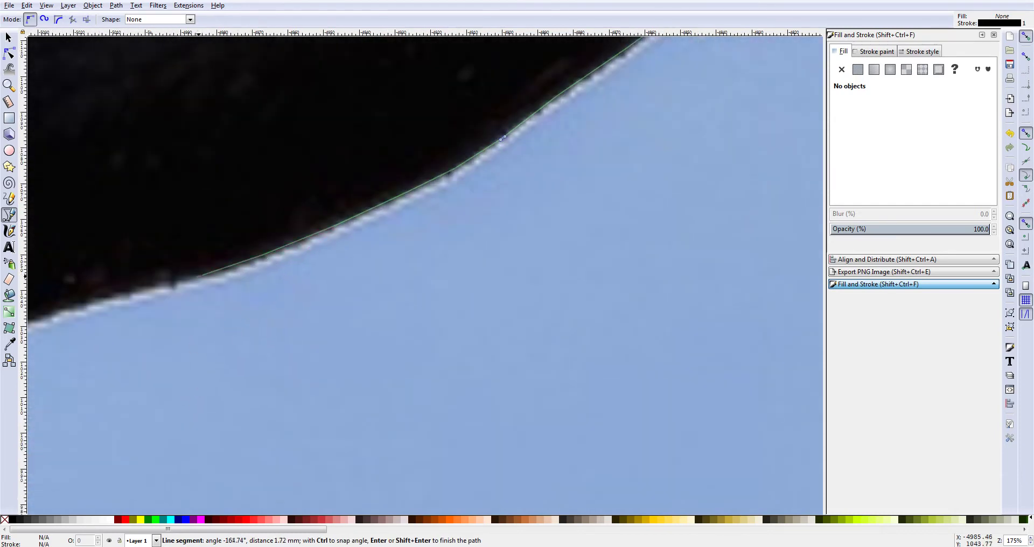
click(136, 289)
scroll(139, 300, left, 4)
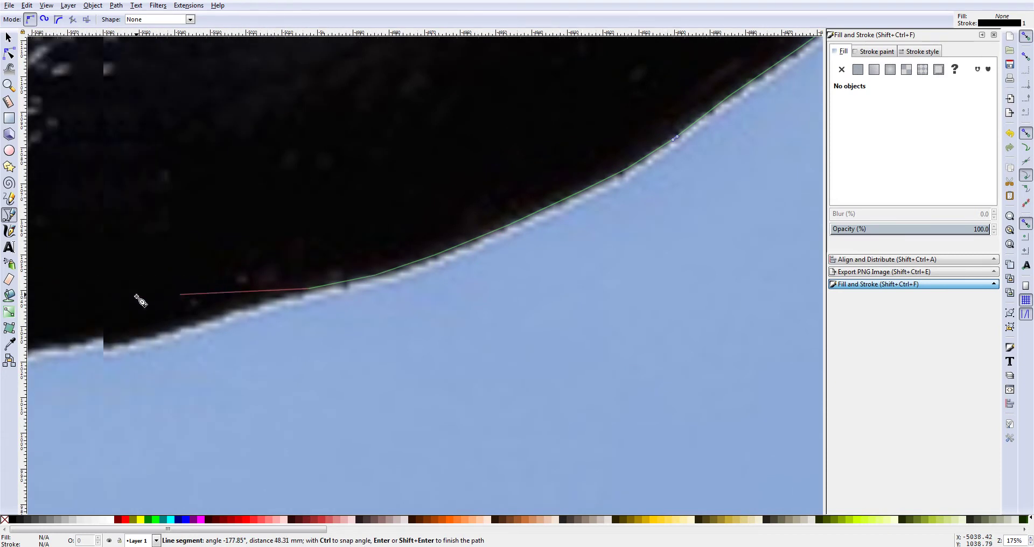
scroll(260, 296, left, 12)
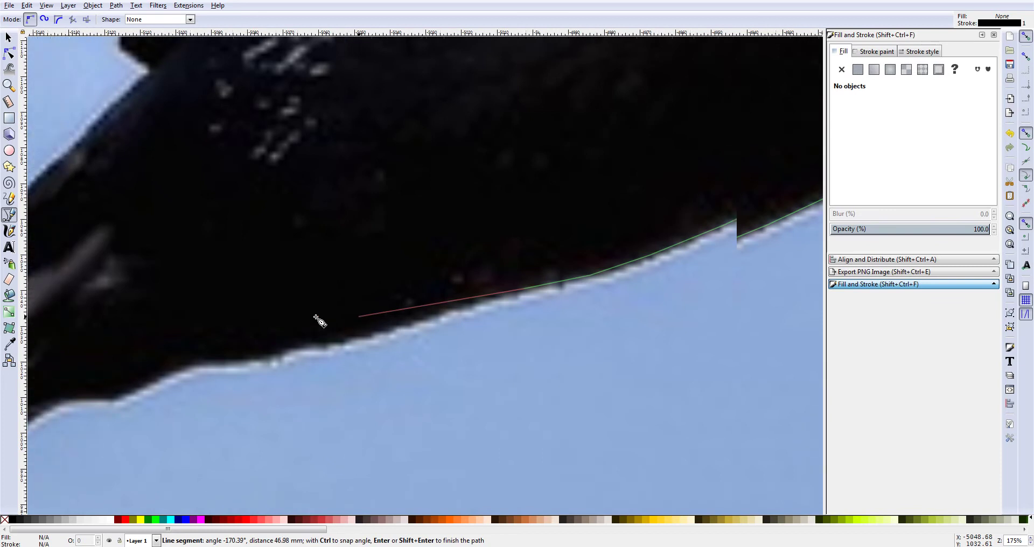
scroll(317, 320, left, 4)
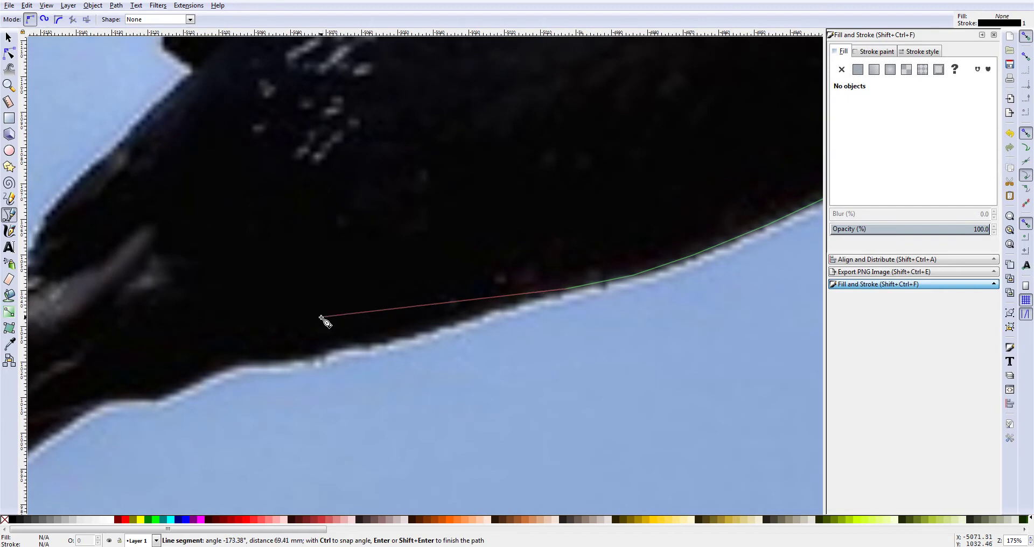
scroll(310, 316, left, 3)
scroll(312, 315, right, 2)
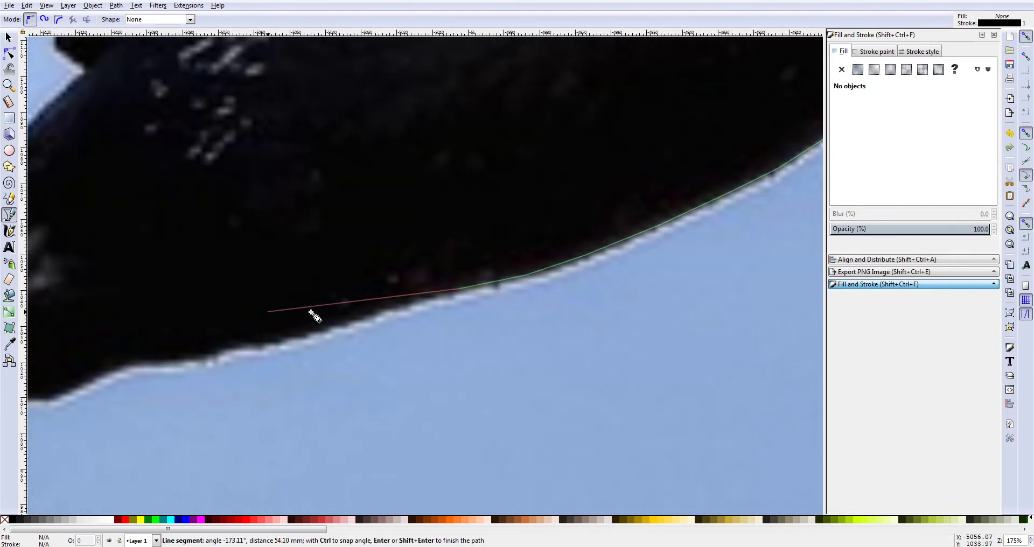
scroll(312, 315, down, 2)
scroll(314, 317, up, 1)
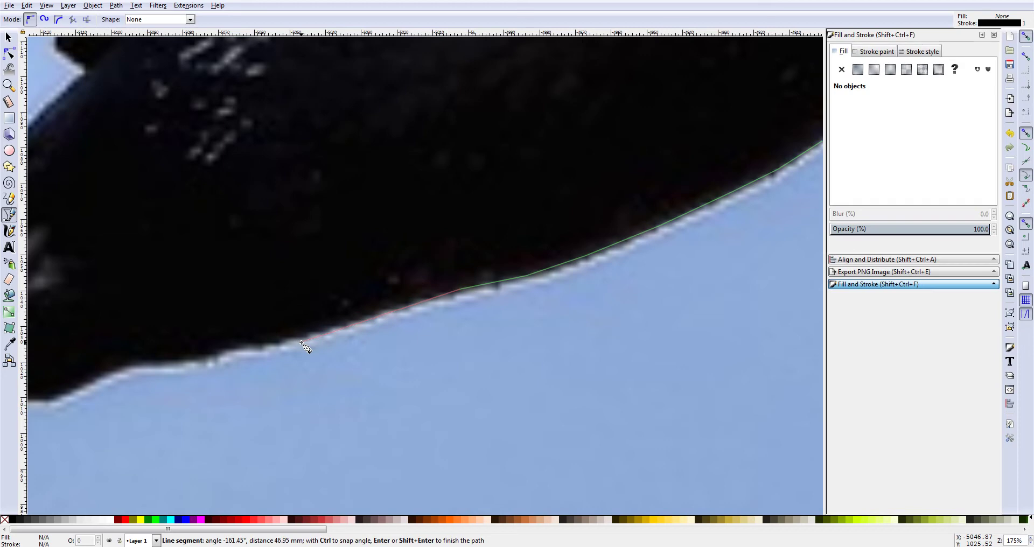
scroll(304, 346, up, 5)
scroll(305, 346, down, 7)
scroll(304, 341, up, 4)
scroll(304, 341, down, 2)
Step: Shape curved nodes along the remaining underside to match the belly's edge
click(396, 309)
click(330, 327)
drag(275, 340, 227, 348)
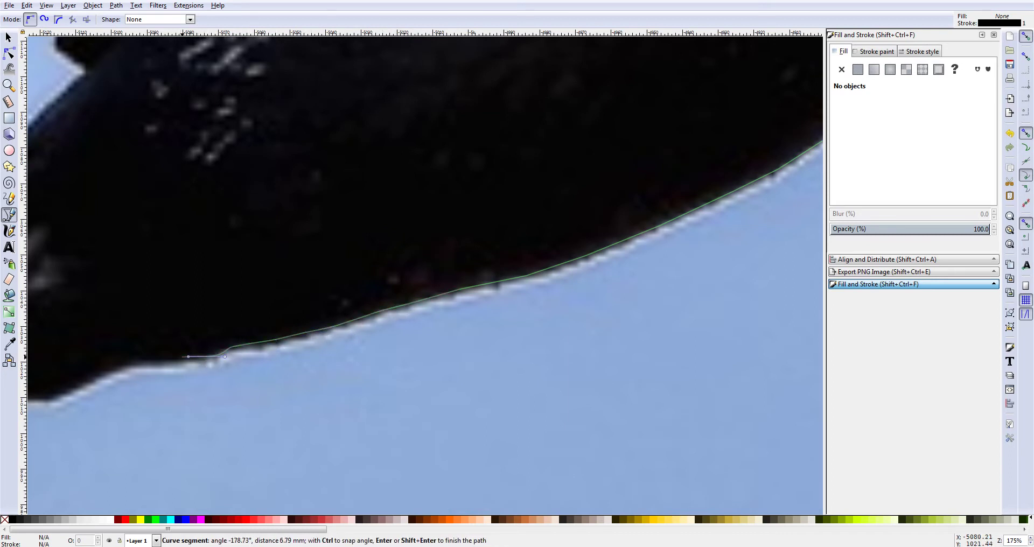
drag(142, 359, 124, 363)
scroll(113, 372, left, 4)
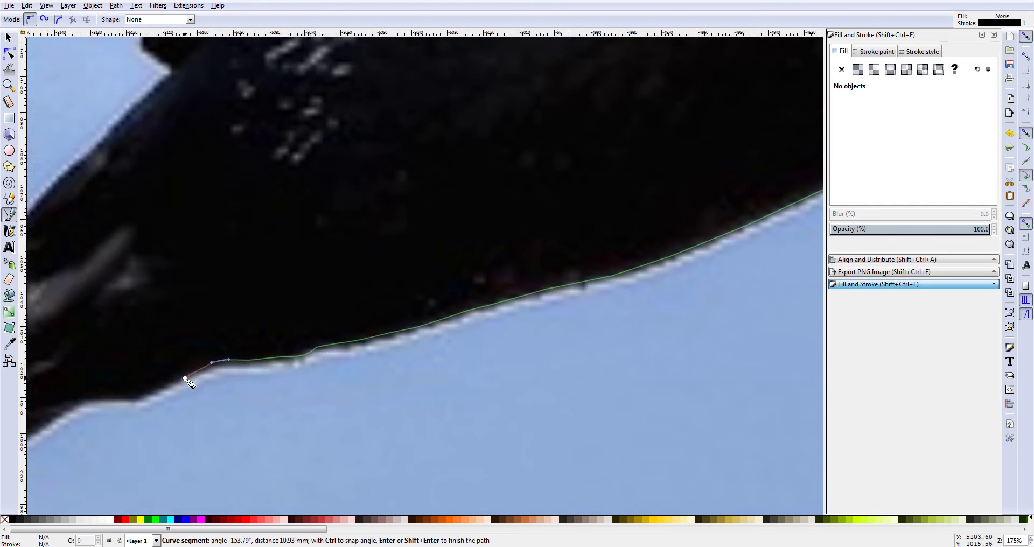
scroll(180, 379, left, 4)
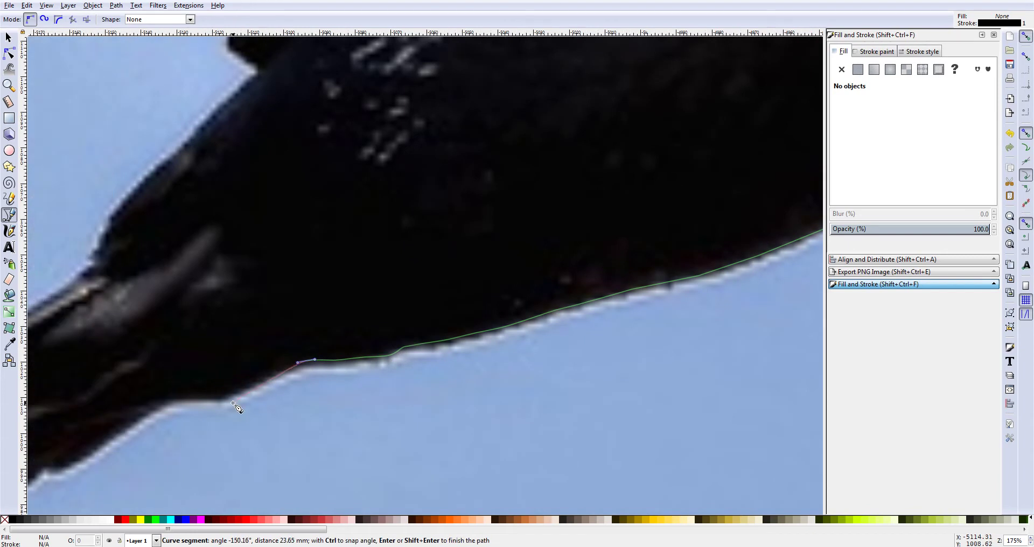
scroll(234, 402, left, 6)
scroll(260, 388, down, 5)
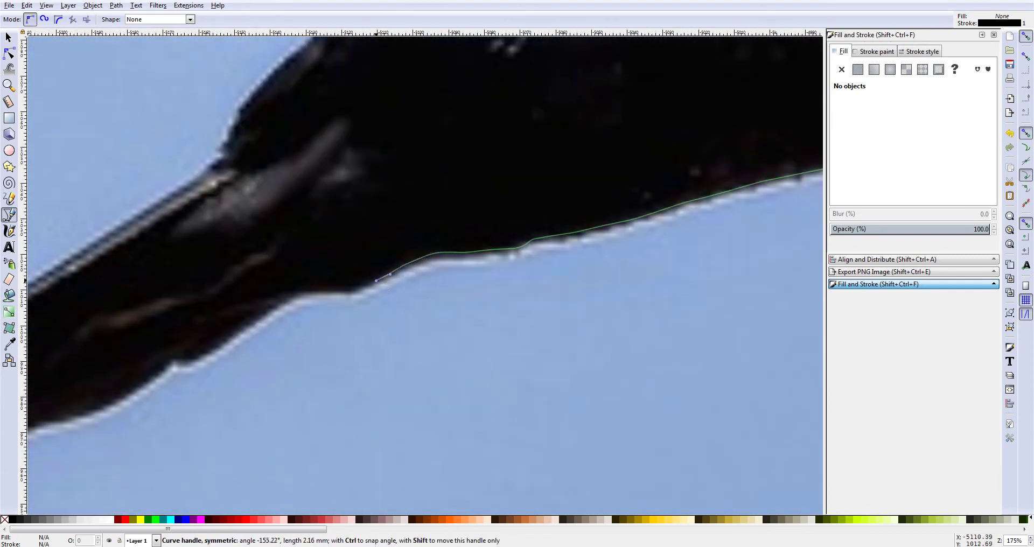
Step: Trace the wing's lower edge down-left with curved and corner nodes
drag(302, 292, 297, 294)
click(238, 338)
click(178, 351)
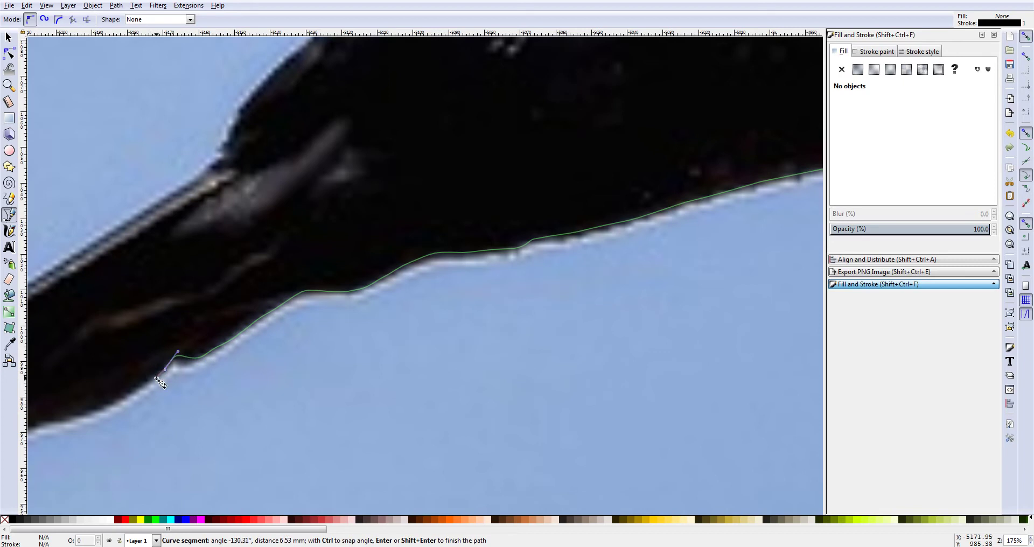
scroll(156, 380, left, 8)
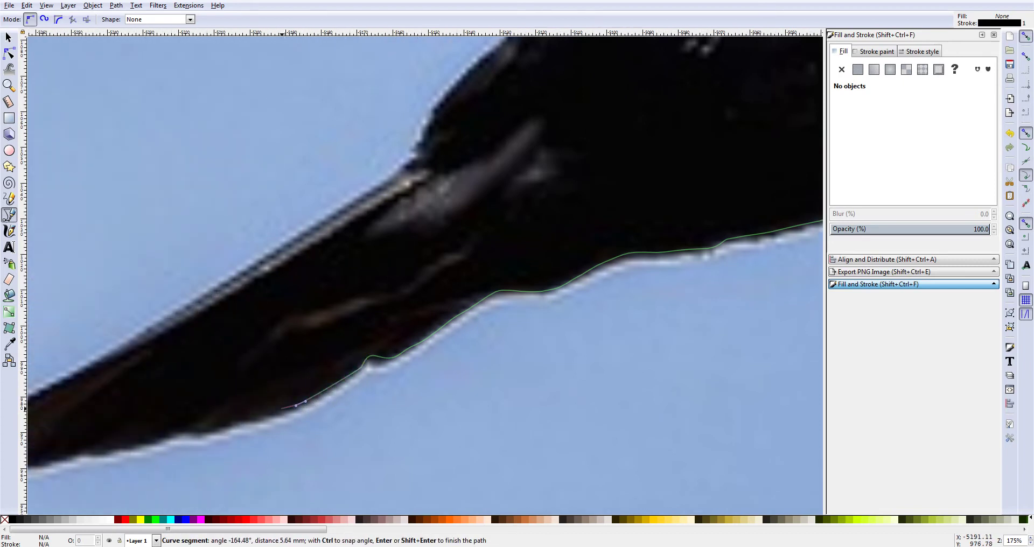
drag(271, 412, 218, 423)
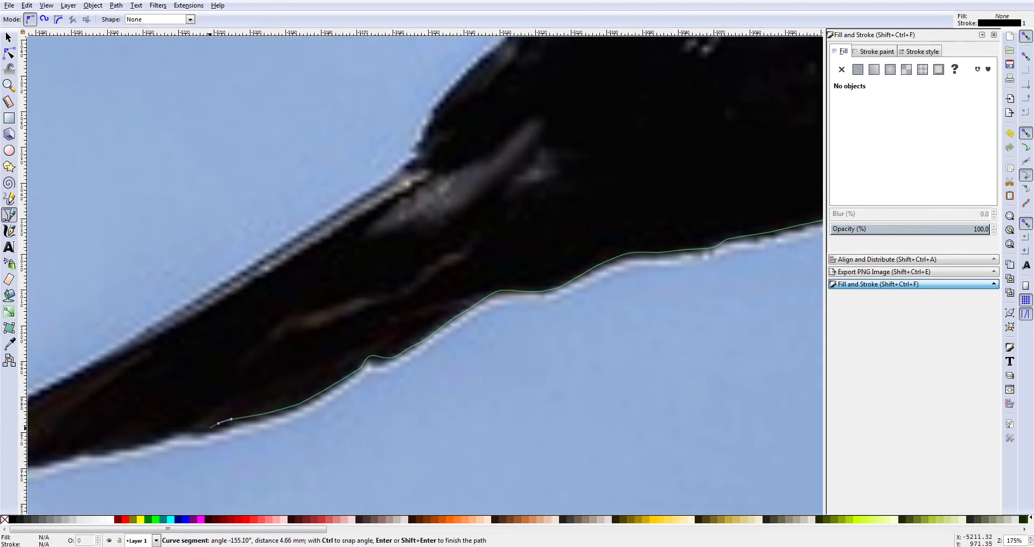
click(182, 431)
scroll(194, 425, left, 5)
scroll(264, 393, down, 3)
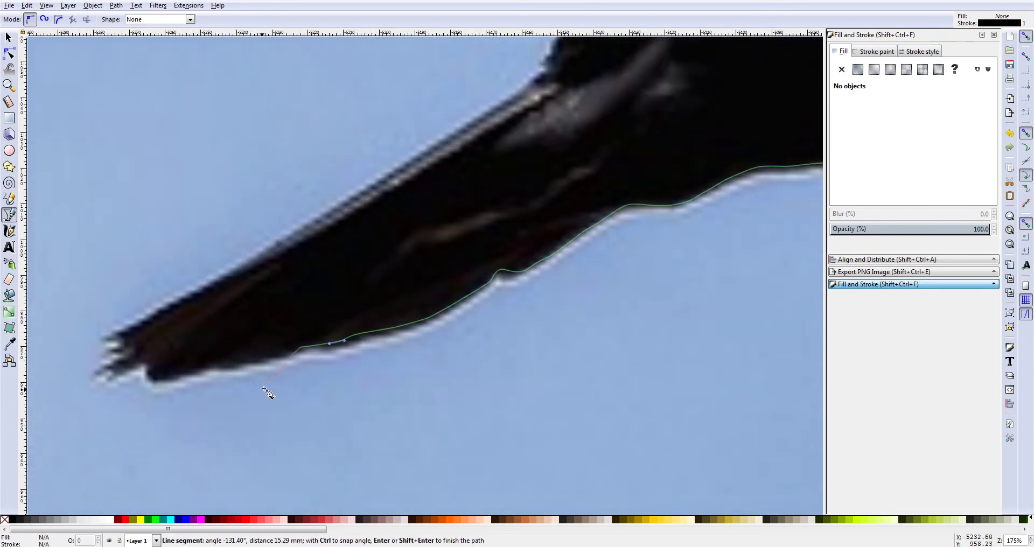
Step: Carry the outline to the wing tip and around its ragged feather notches
drag(237, 365, 226, 365)
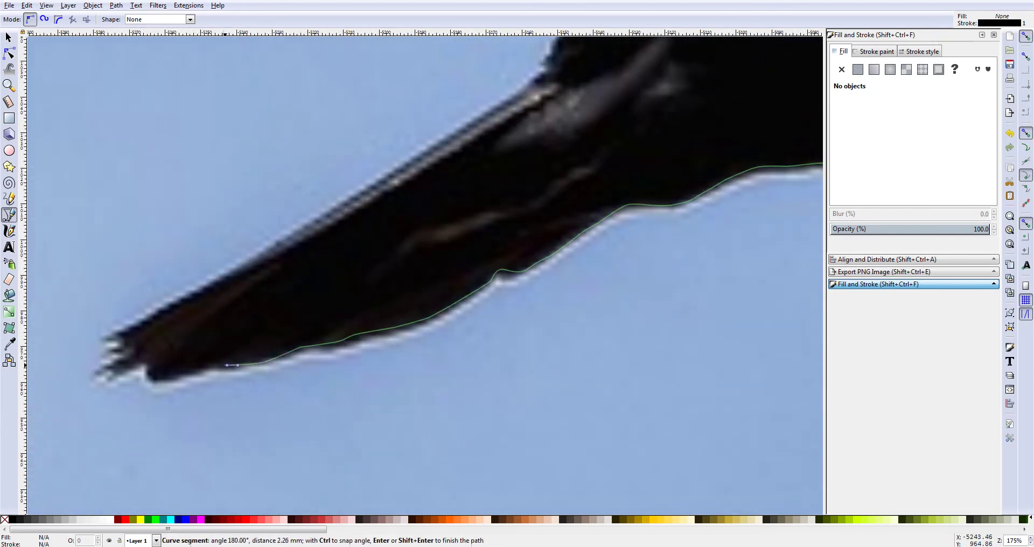
click(214, 364)
click(180, 373)
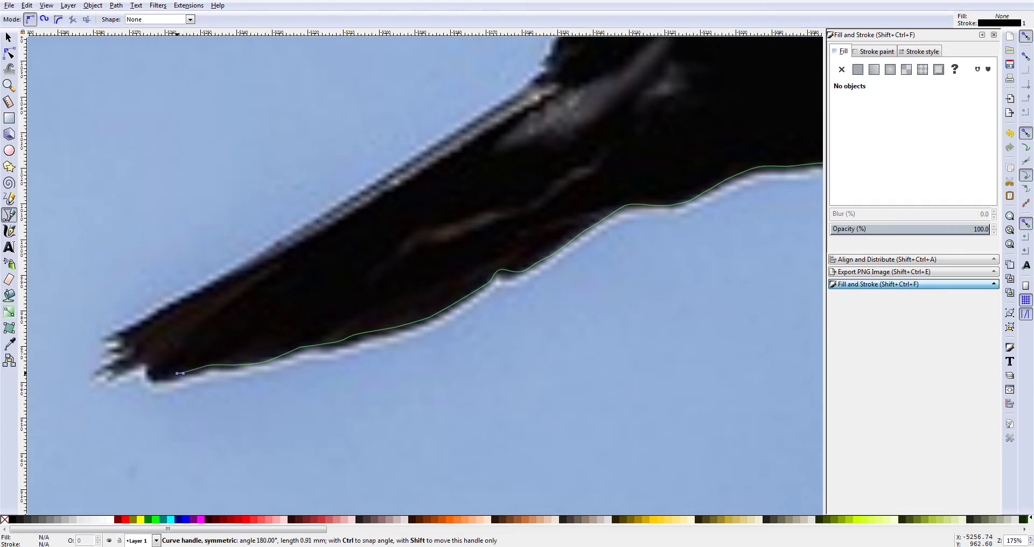
click(154, 381)
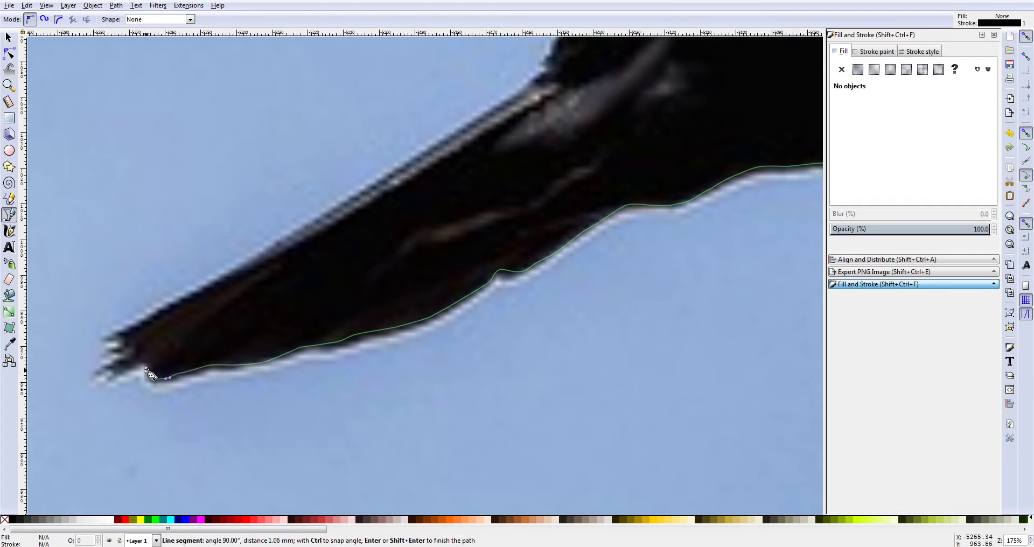
click(145, 365)
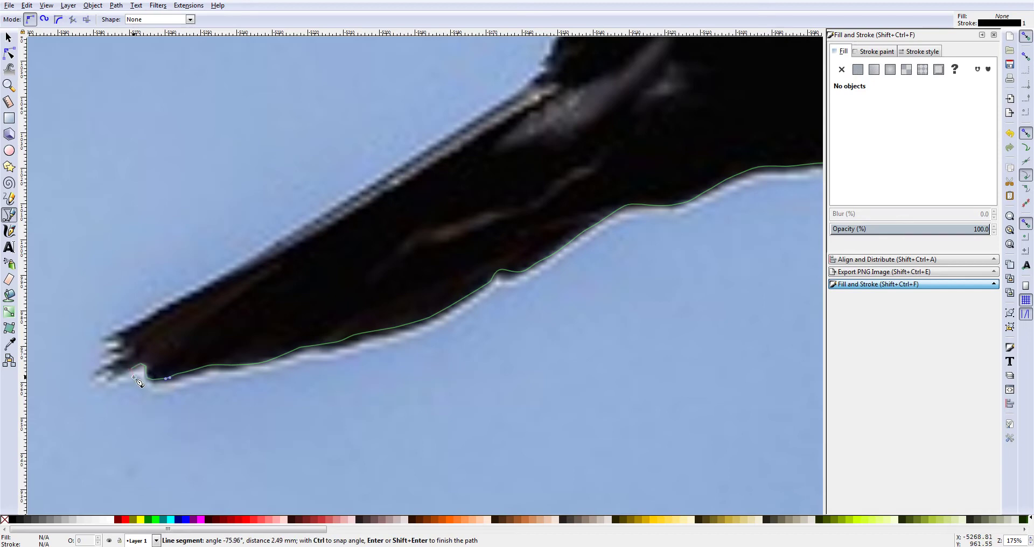
click(112, 373)
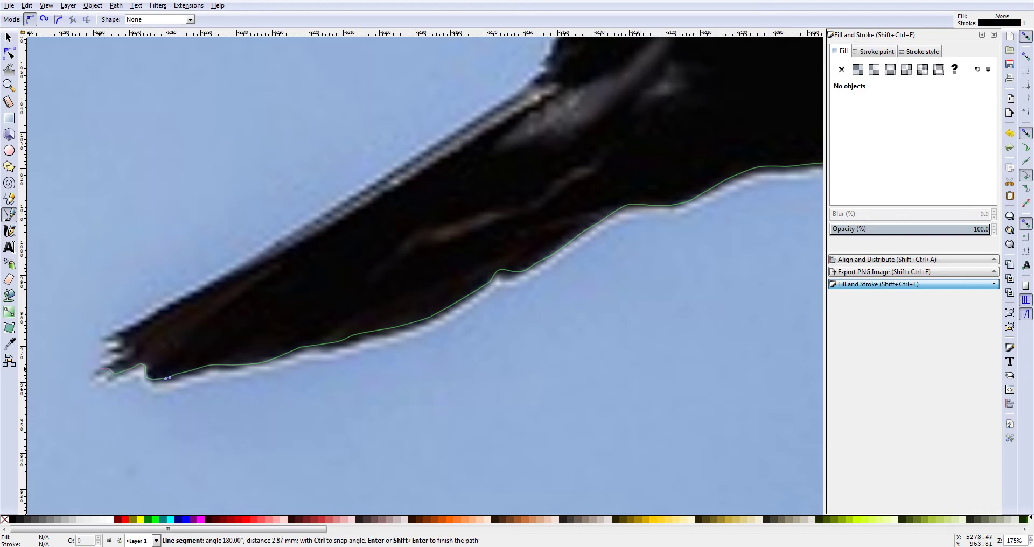
drag(96, 367, 102, 364)
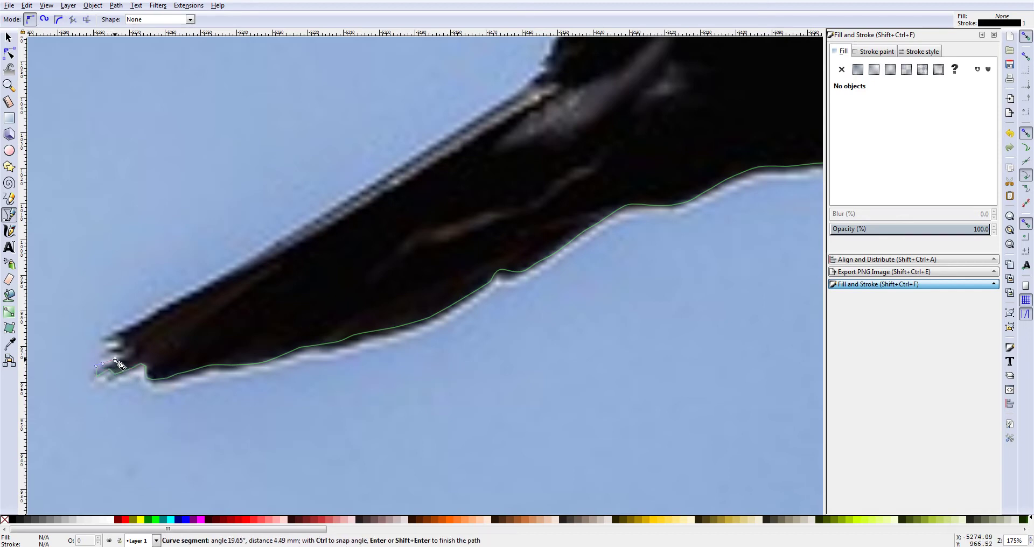
click(114, 357)
click(110, 360)
drag(114, 355, 119, 343)
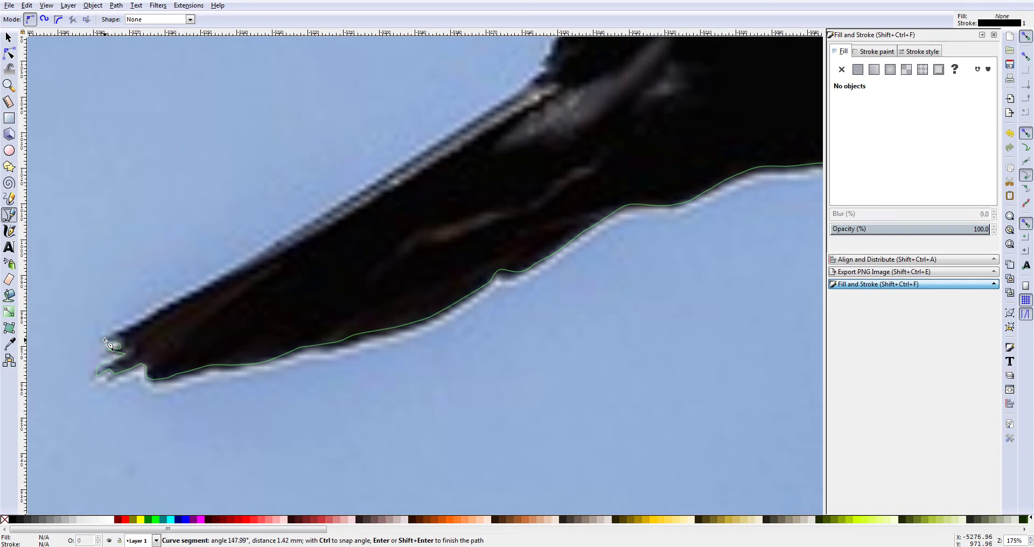
click(104, 341)
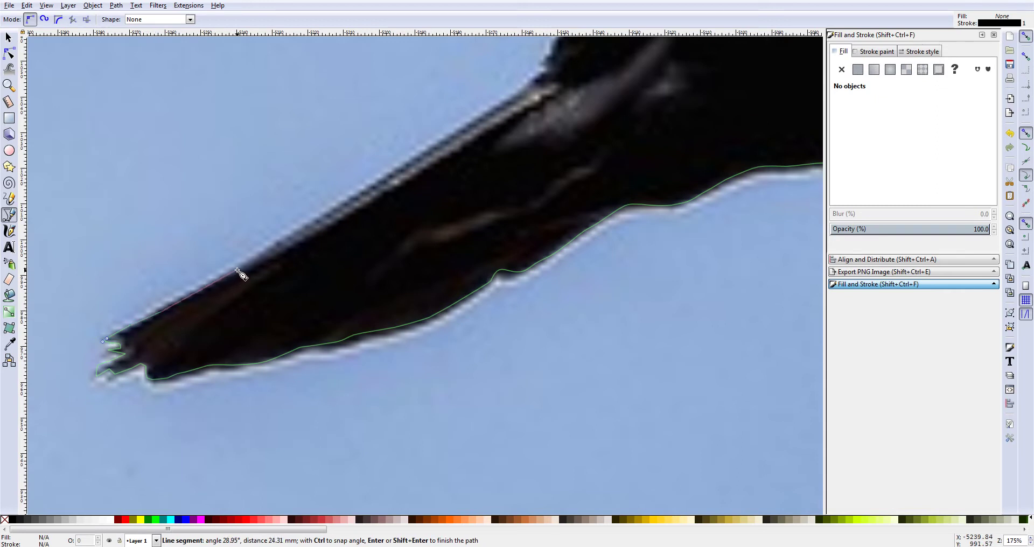
Step: Run the outline up the wing's top edge and further along the bird's edge
drag(239, 270, 253, 263)
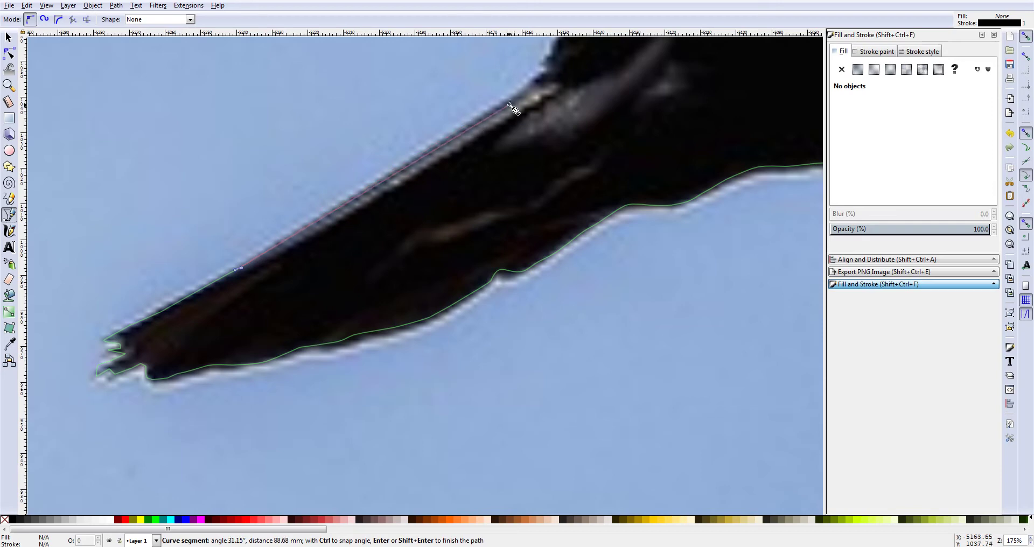
click(529, 86)
scroll(555, 97, left, 7)
scroll(612, 99, right, 8)
scroll(619, 92, up, 12)
scroll(619, 91, right, 4)
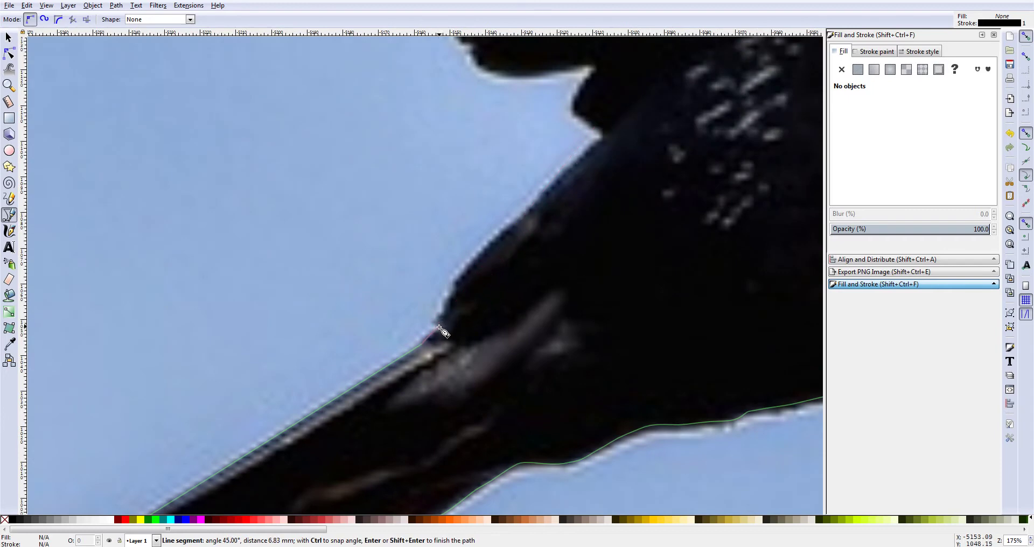
click(437, 327)
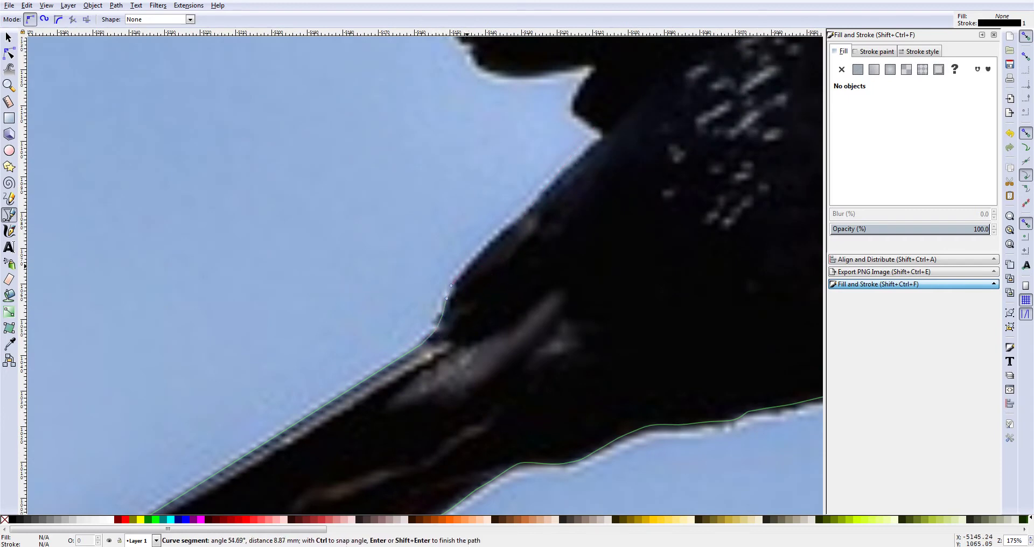
click(501, 235)
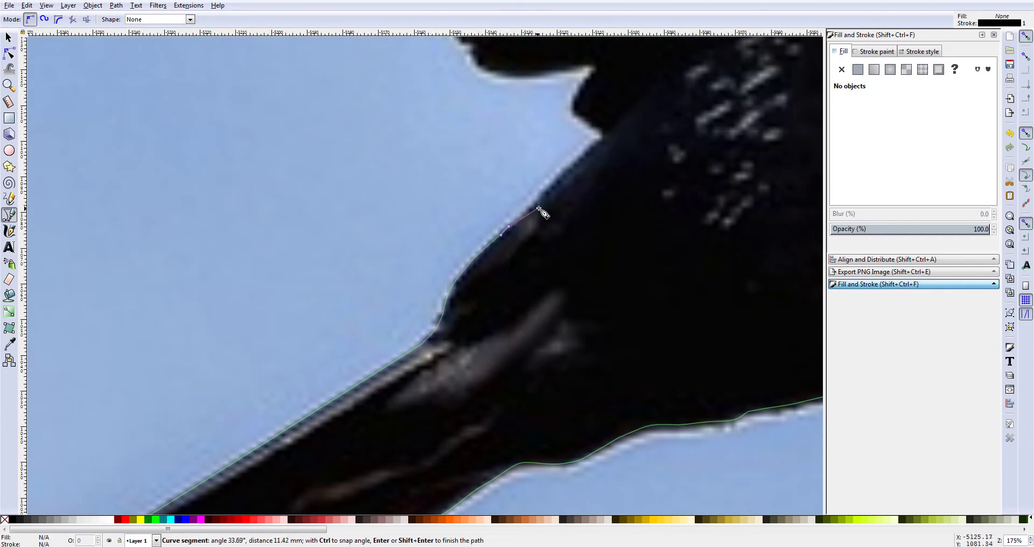
click(582, 156)
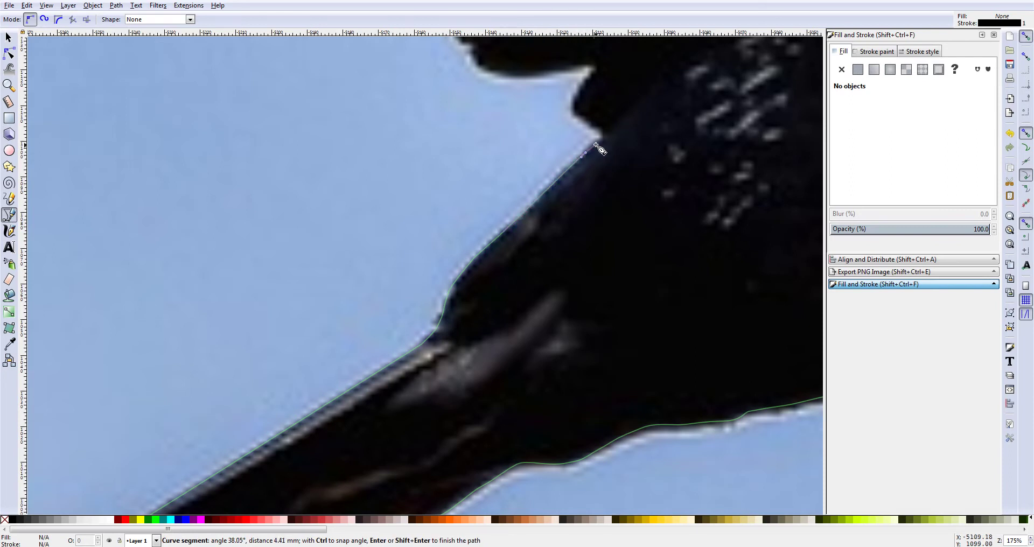
Step: Trace around the beak tip and back along its upper edge toward the head
click(600, 138)
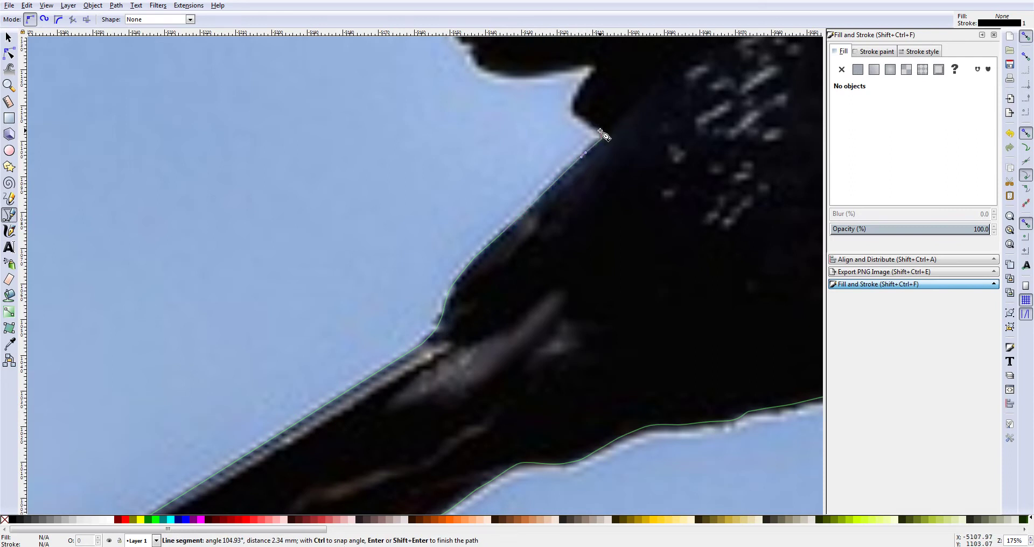
click(573, 112)
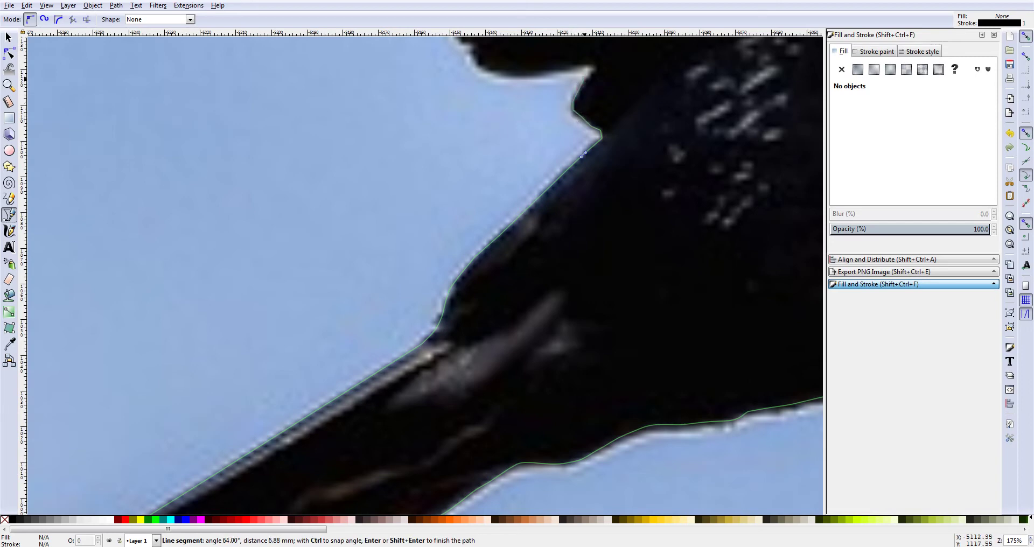
click(591, 69)
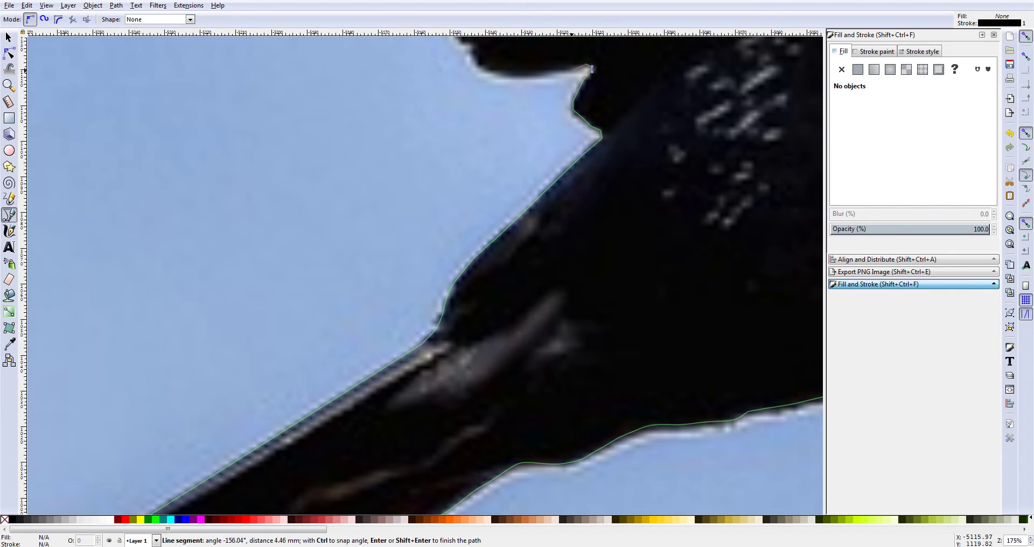
click(565, 71)
click(491, 76)
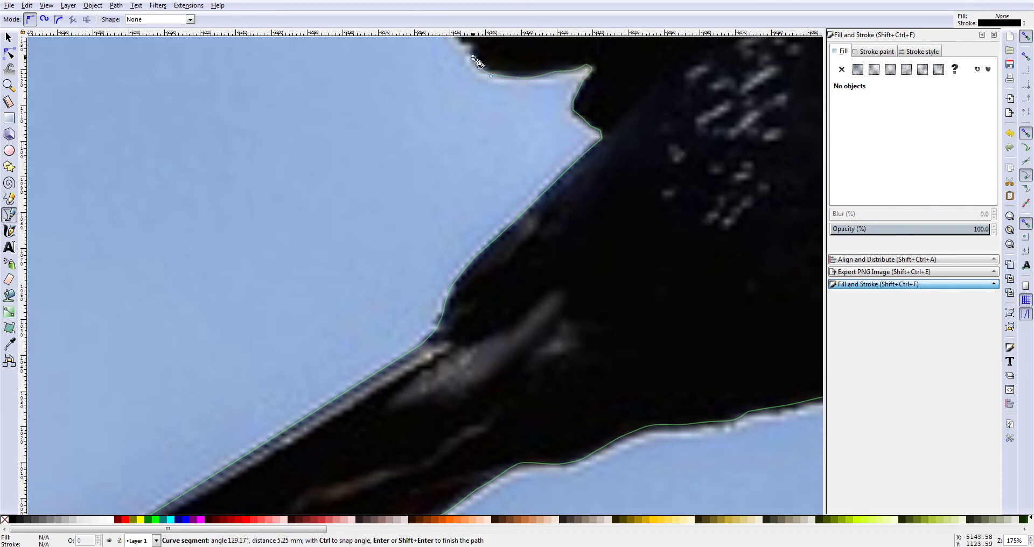
click(473, 61)
Step: Trace the Bezier outline along the chin and over the top of the head
scroll(482, 54, up, 5)
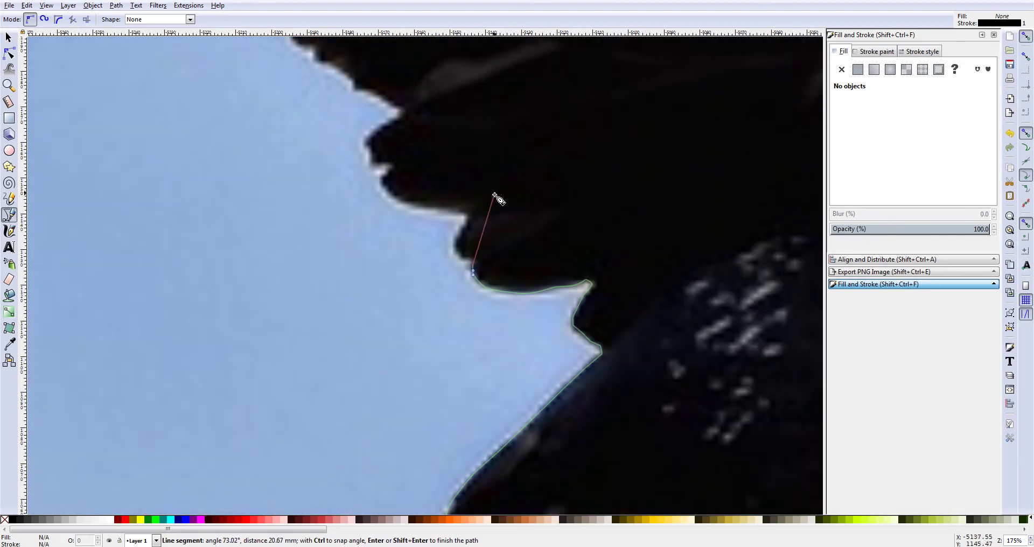
click(460, 252)
click(466, 215)
click(424, 205)
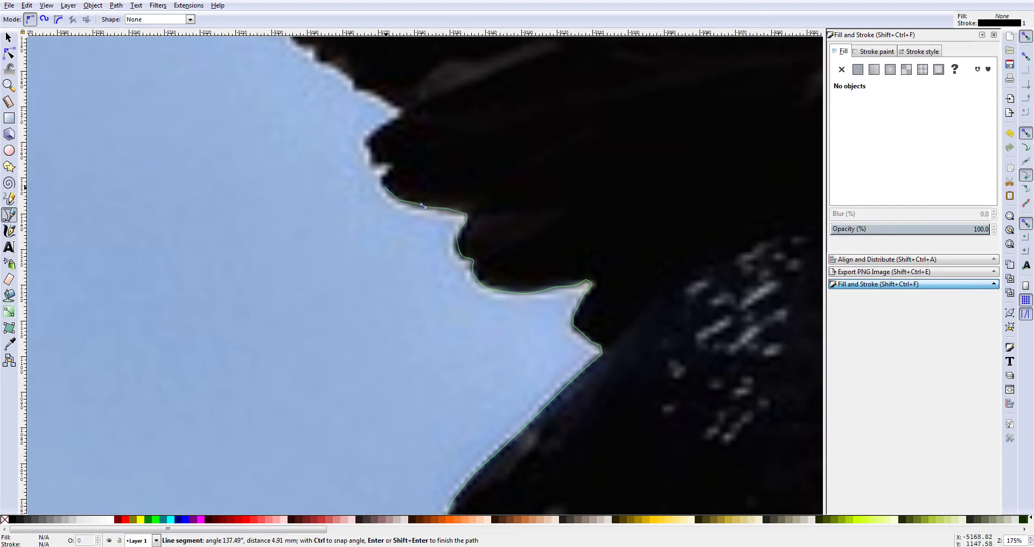
click(384, 182)
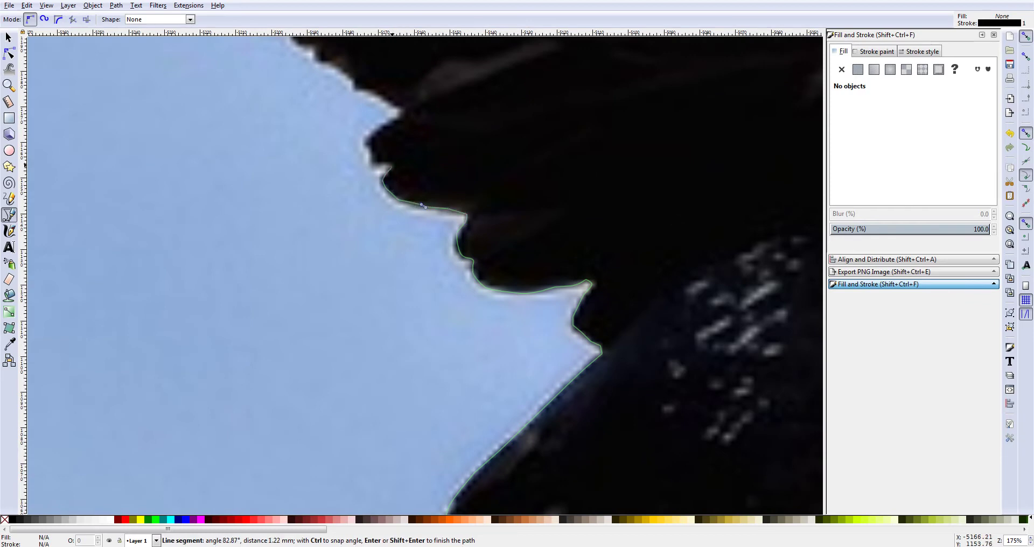
click(390, 165)
click(373, 160)
click(376, 136)
click(399, 113)
Step: Continue the outline with short segments up the jagged feather edge, past its notches
scroll(399, 93, up, 10)
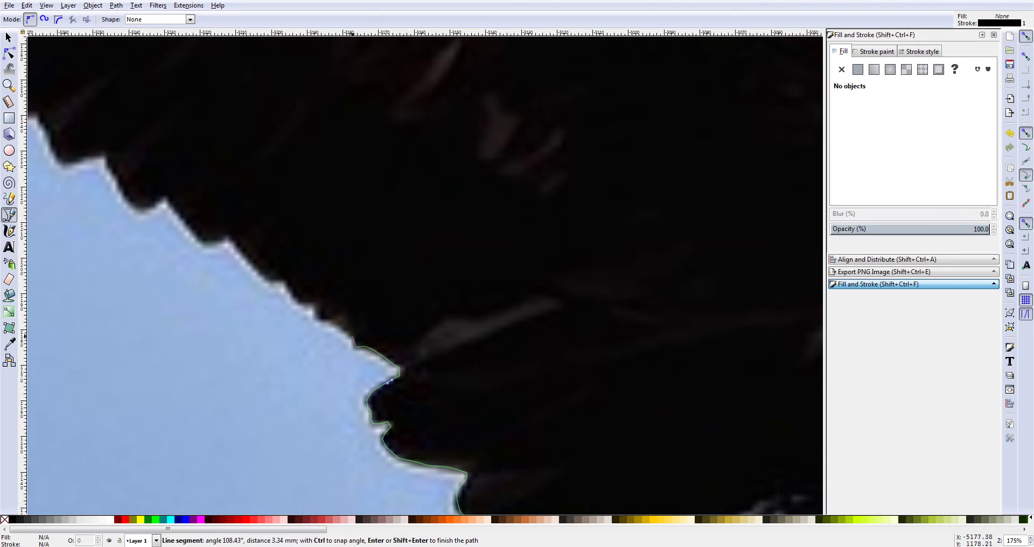
click(356, 345)
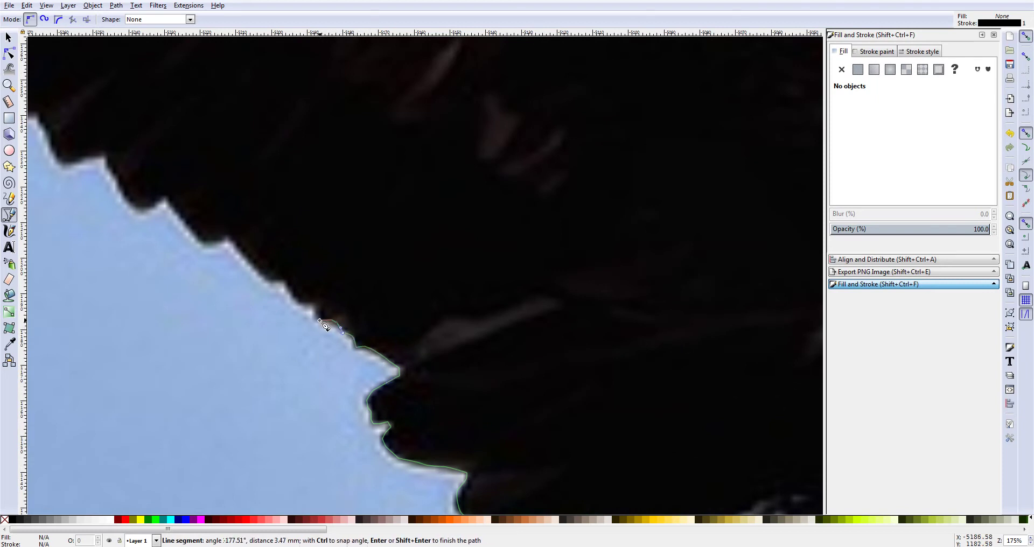
click(318, 320)
click(315, 304)
click(294, 297)
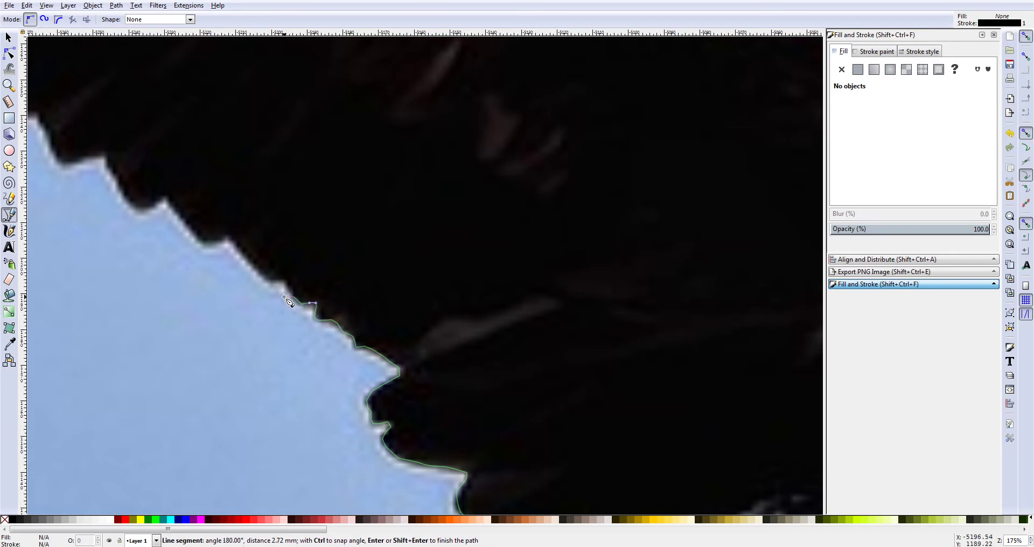
click(286, 283)
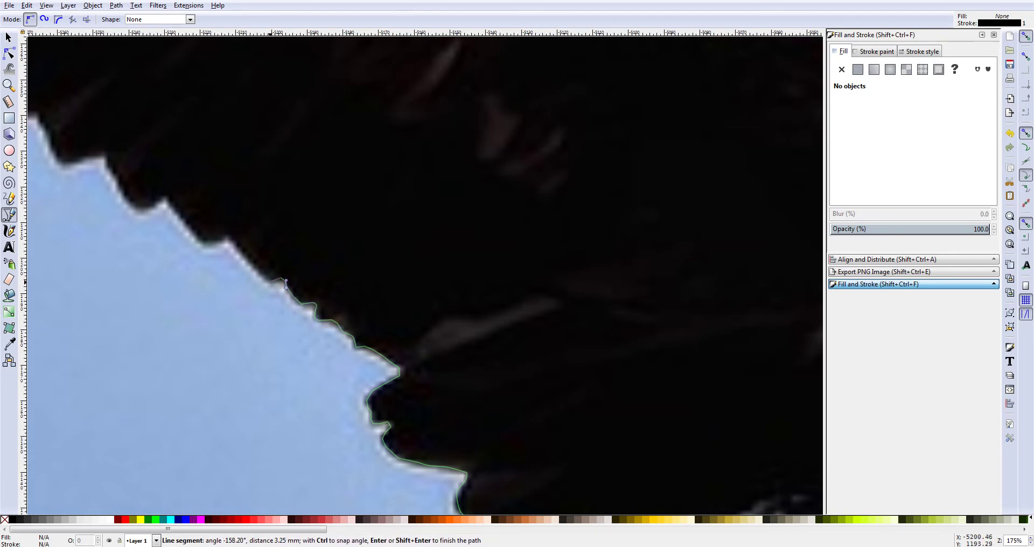
click(257, 270)
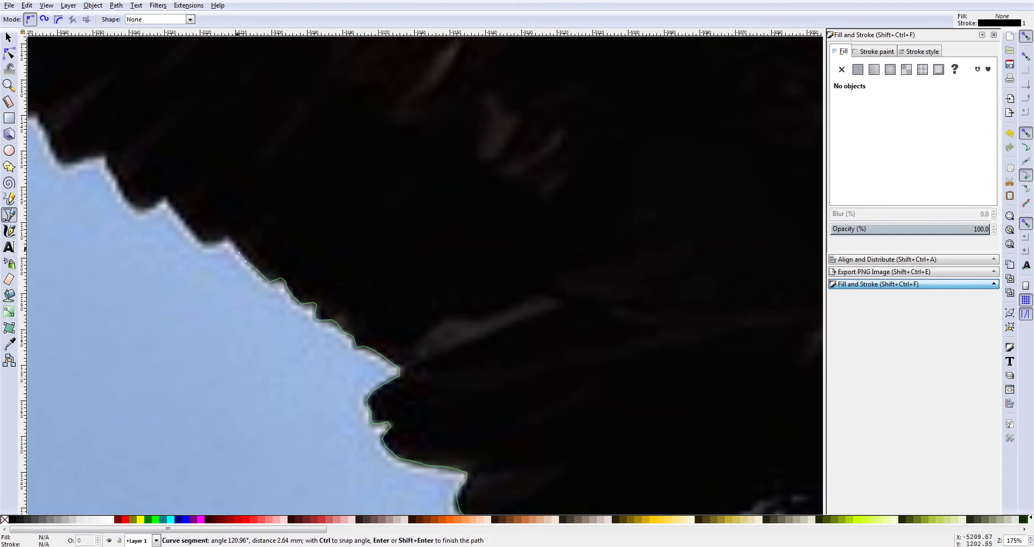
Step: Add curved nodes up the feathered edge to the upper-left feather point
drag(227, 237, 220, 241)
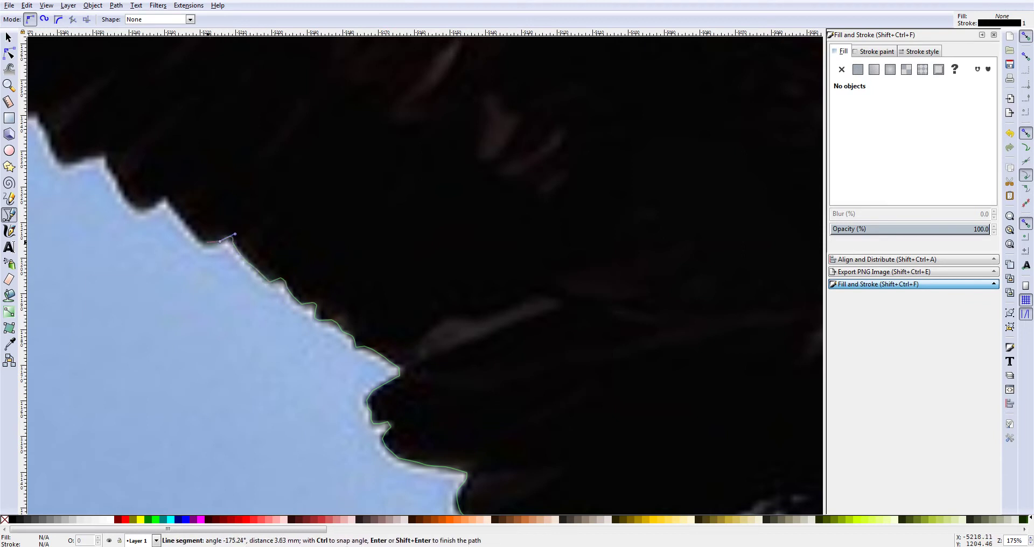
click(202, 242)
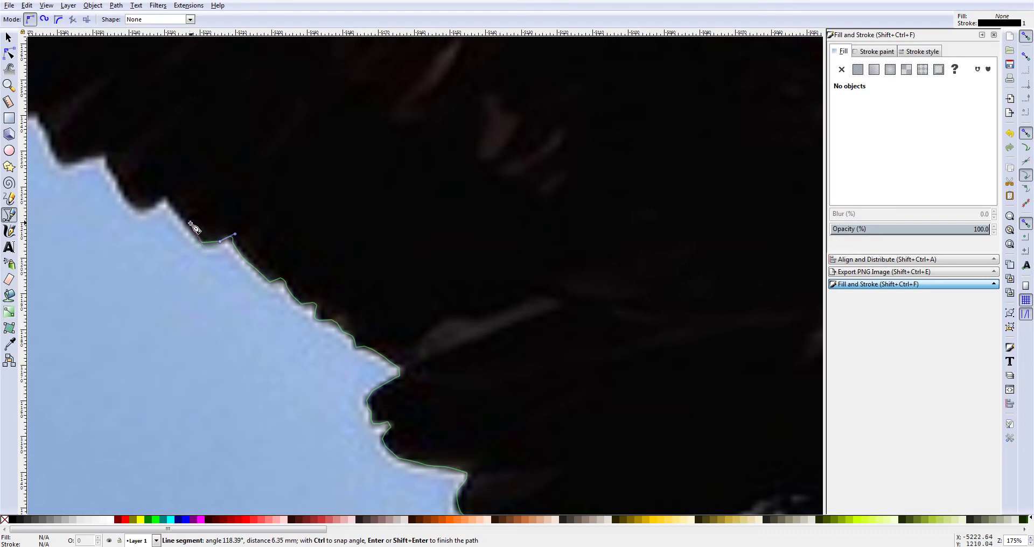
drag(199, 241, 196, 233)
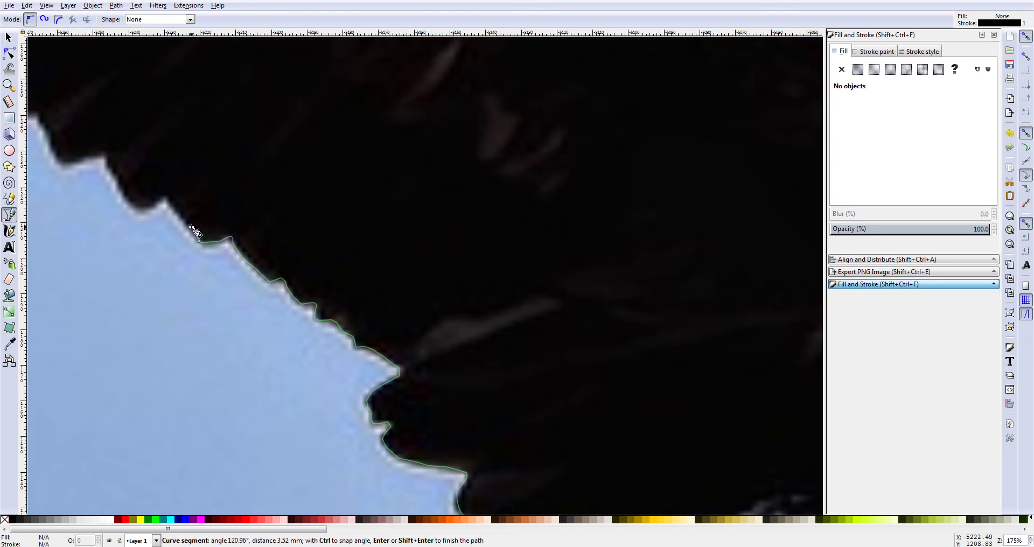
drag(167, 191, 126, 209)
drag(106, 163, 53, 159)
click(105, 160)
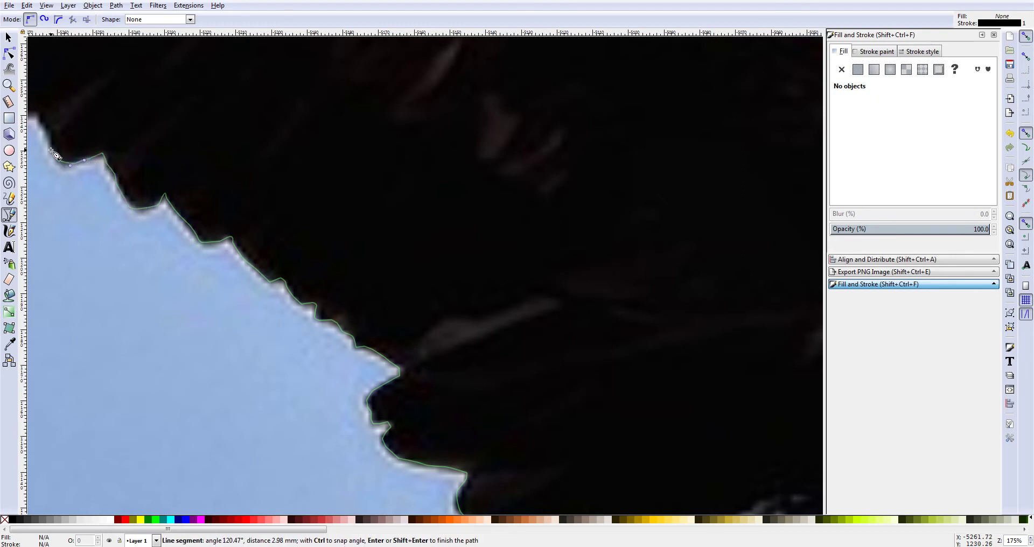
click(49, 133)
Step: Extend the outline along the jagged back edge toward the upper left
scroll(76, 134, left, 8)
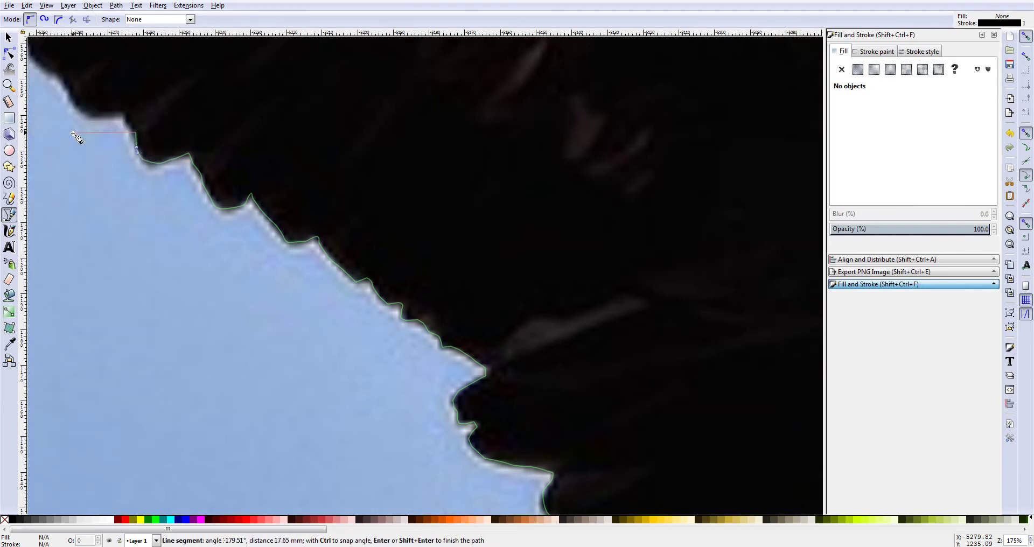
scroll(134, 156, up, 3)
scroll(169, 189, left, 3)
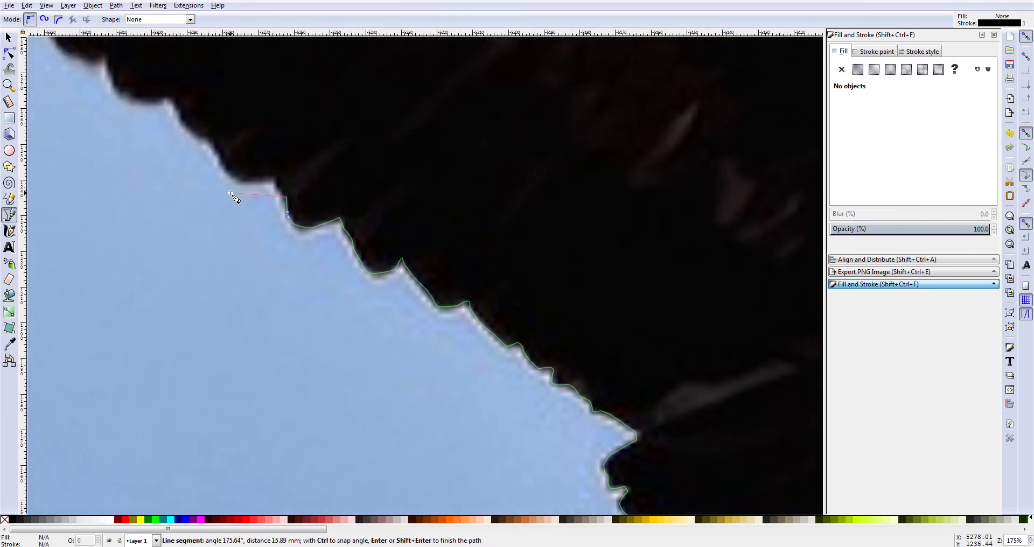
drag(276, 179, 236, 173)
click(226, 172)
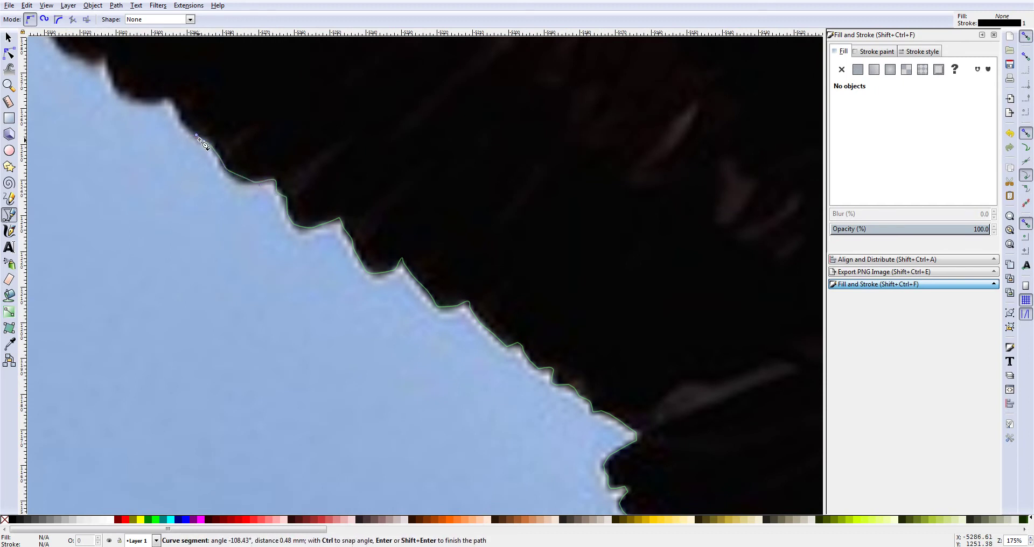
click(182, 122)
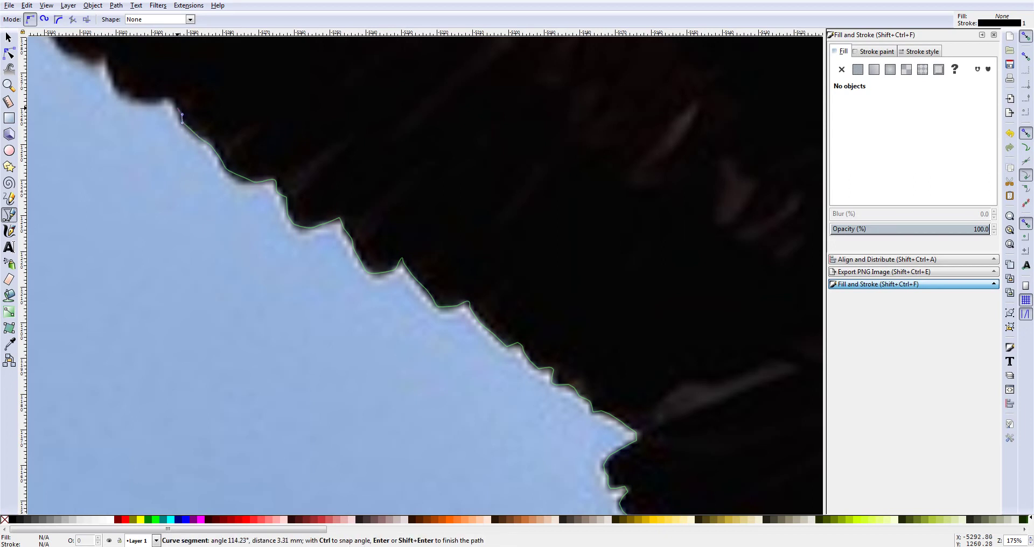
click(159, 102)
Step: Keep tracing curved and corner nodes further up-left along the edge
scroll(155, 147, left, 4)
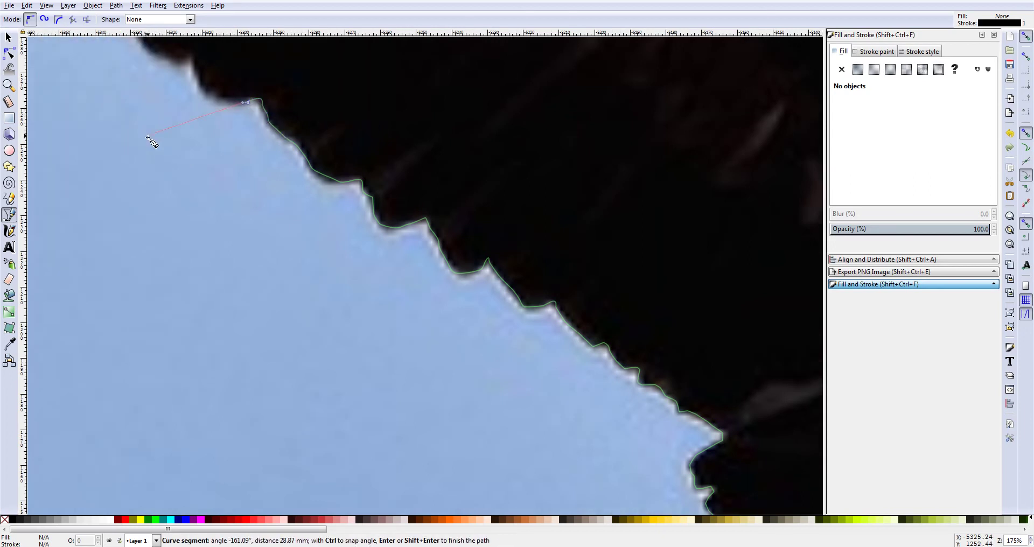
scroll(183, 138, up, 4)
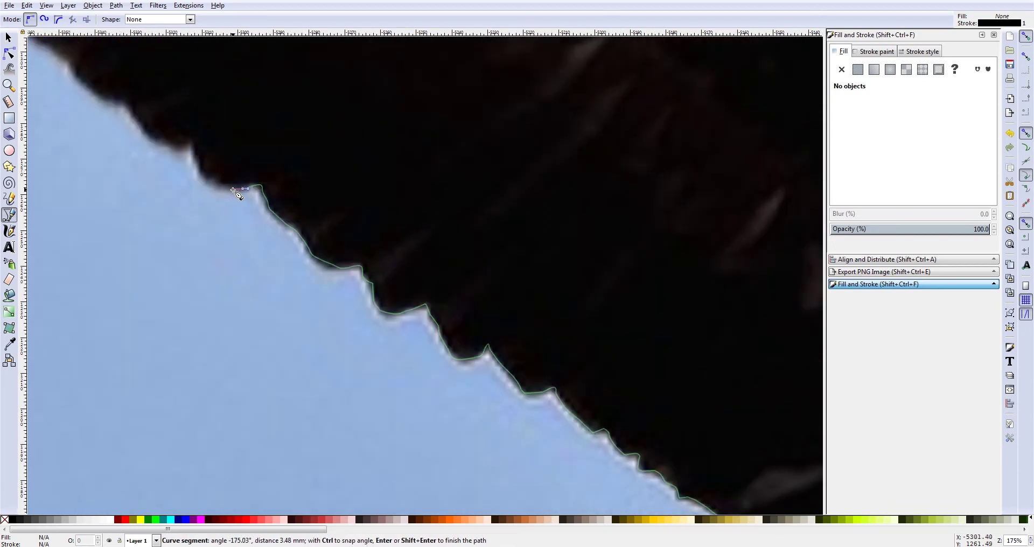
drag(235, 188, 228, 187)
click(197, 173)
click(190, 145)
drag(154, 139, 148, 136)
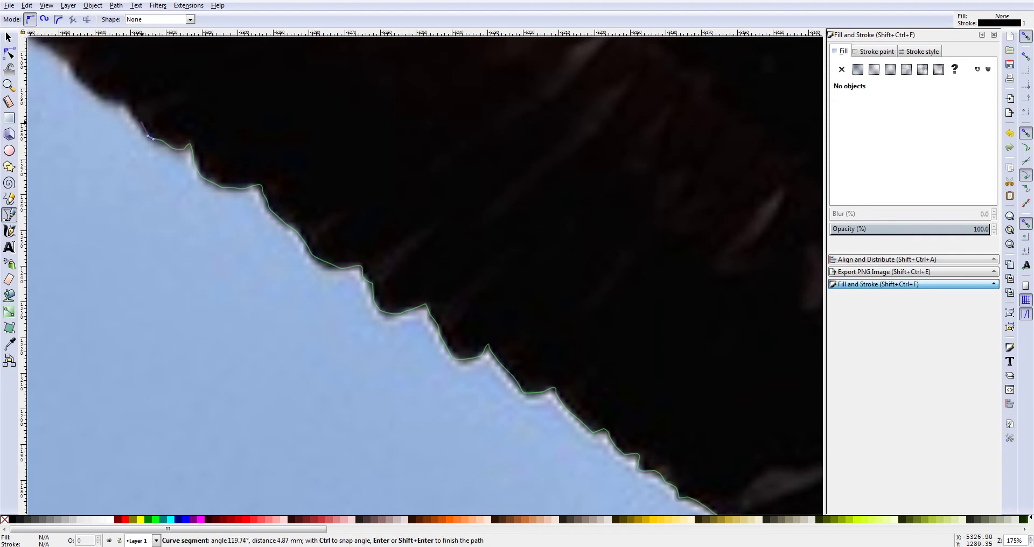
click(128, 104)
Step: Follow the wing's lower edge with nodes, curving around its bend
scroll(125, 120, up, 4)
scroll(139, 138, left, 8)
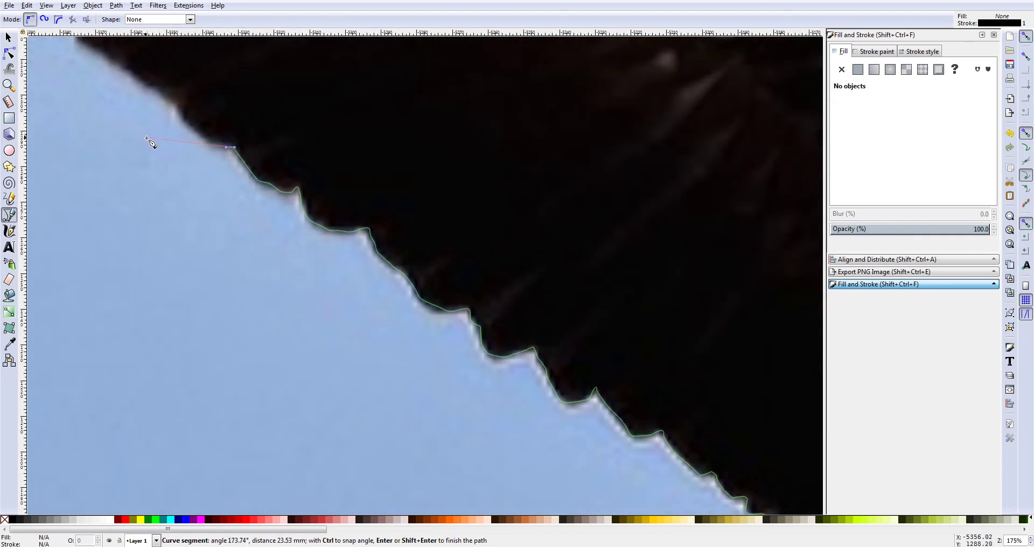
scroll(296, 161, up, 3)
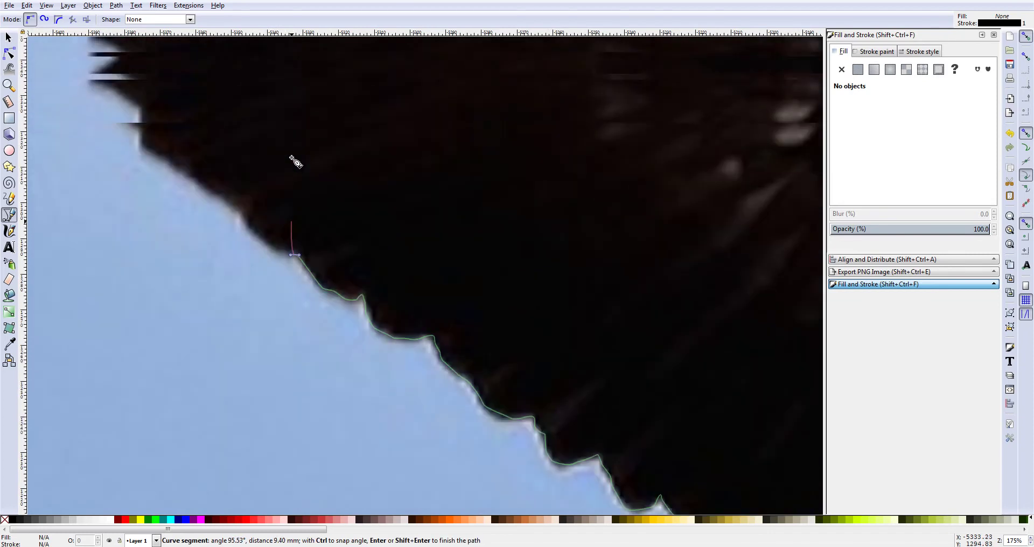
click(286, 251)
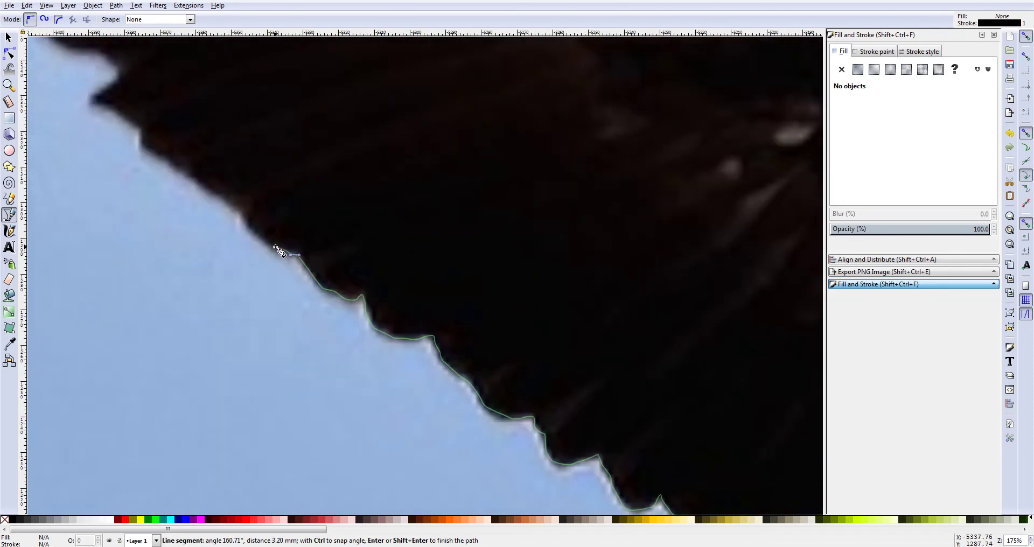
click(276, 247)
click(243, 206)
drag(209, 190, 197, 180)
Step: Trace the remaining wing edge up to a corner node at the notch
click(184, 173)
click(162, 157)
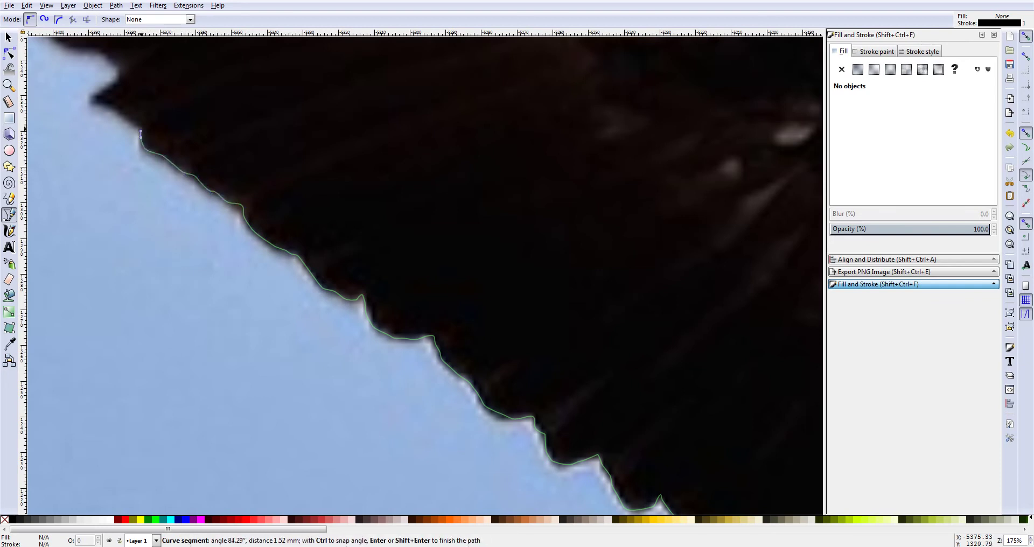
click(144, 129)
click(131, 122)
click(108, 107)
click(90, 100)
Step: Carry the outline around the wing notches with curved and corner nodes
scroll(105, 118, left, 4)
scroll(108, 143, left, 4)
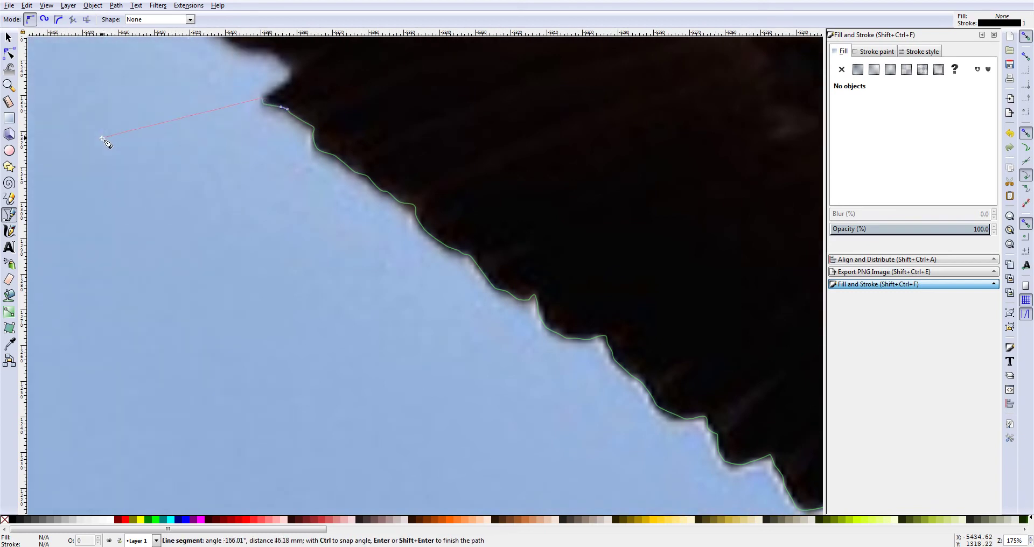
scroll(185, 153, up, 6)
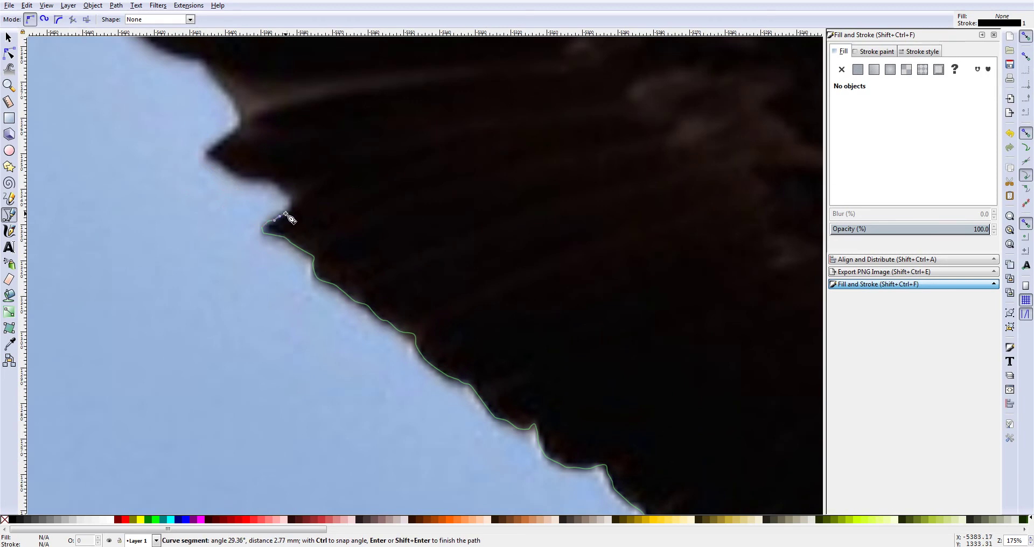
drag(273, 181, 225, 161)
click(210, 156)
scroll(231, 166, left, 3)
scroll(325, 177, up, 3)
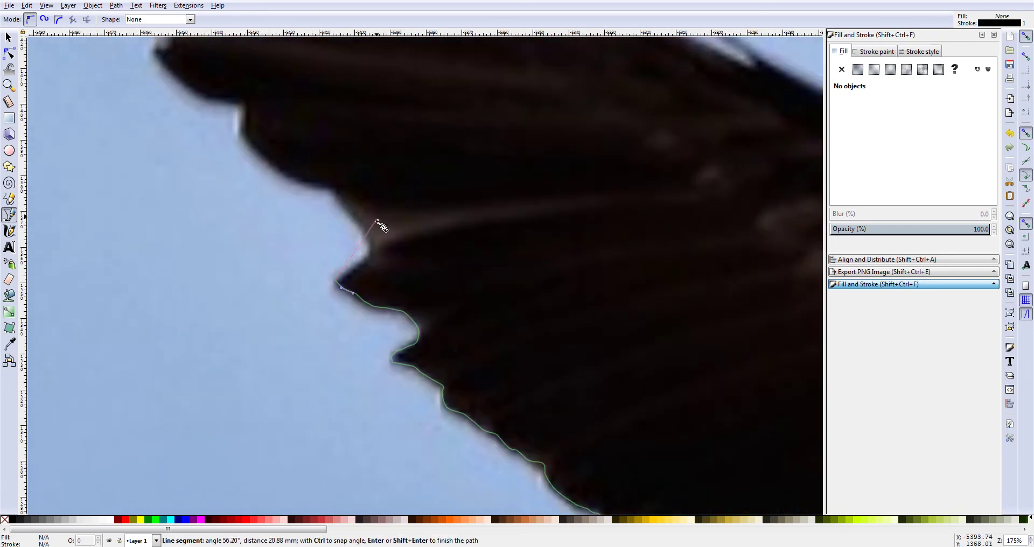
drag(337, 277, 344, 275)
click(353, 267)
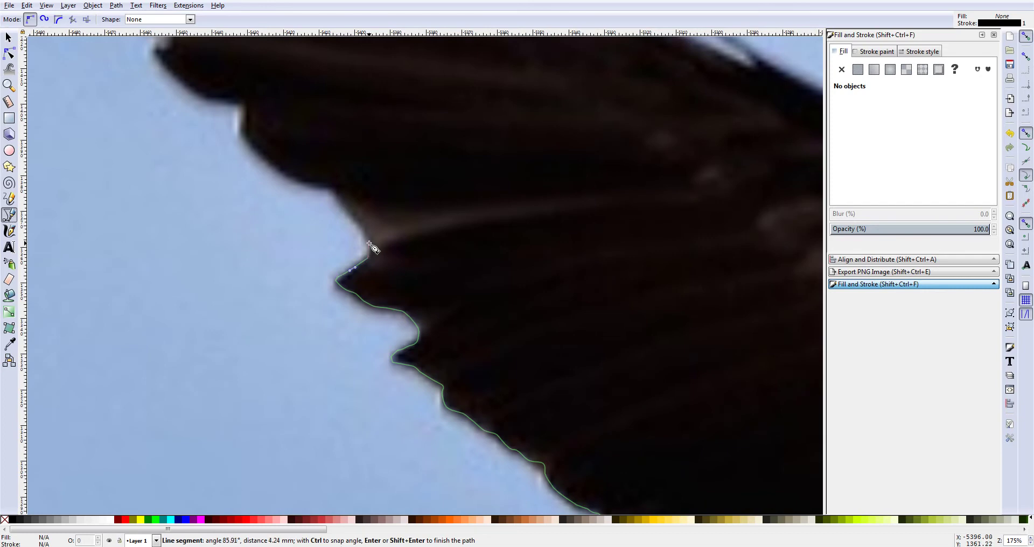
drag(367, 242, 359, 223)
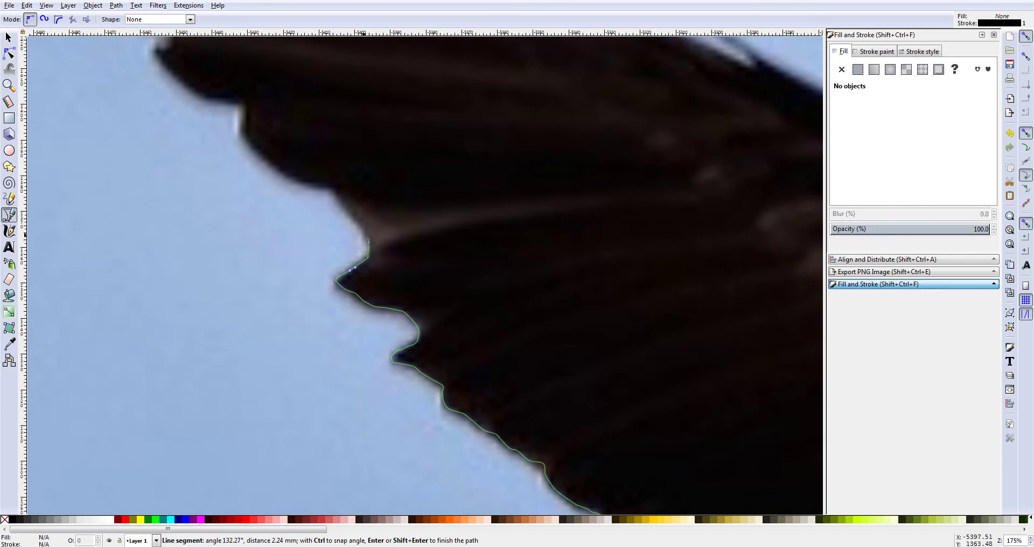
click(318, 188)
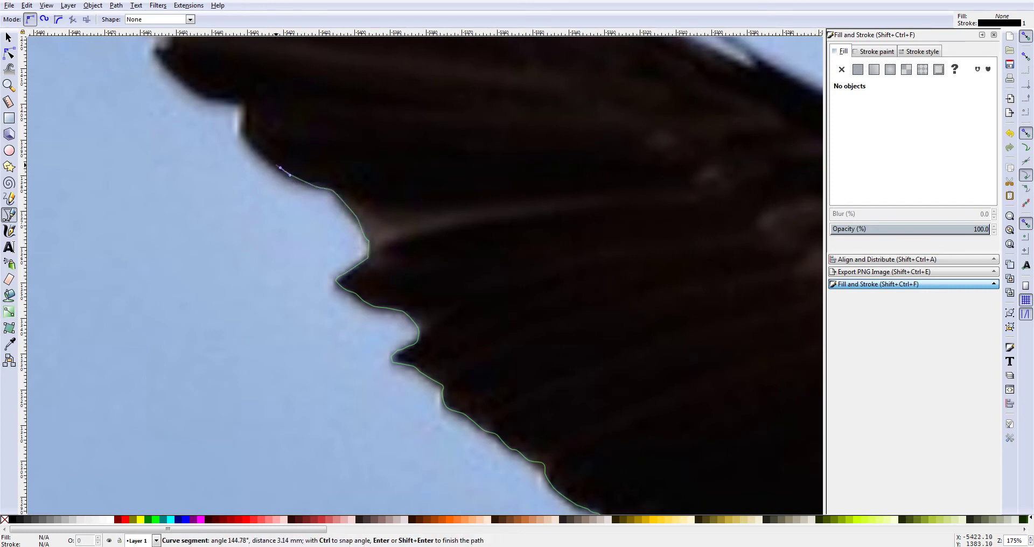
Step: Extend the outline up the wing edge to the pointed feather tip
scroll(246, 124, up, 2)
drag(241, 180, 240, 171)
click(243, 151)
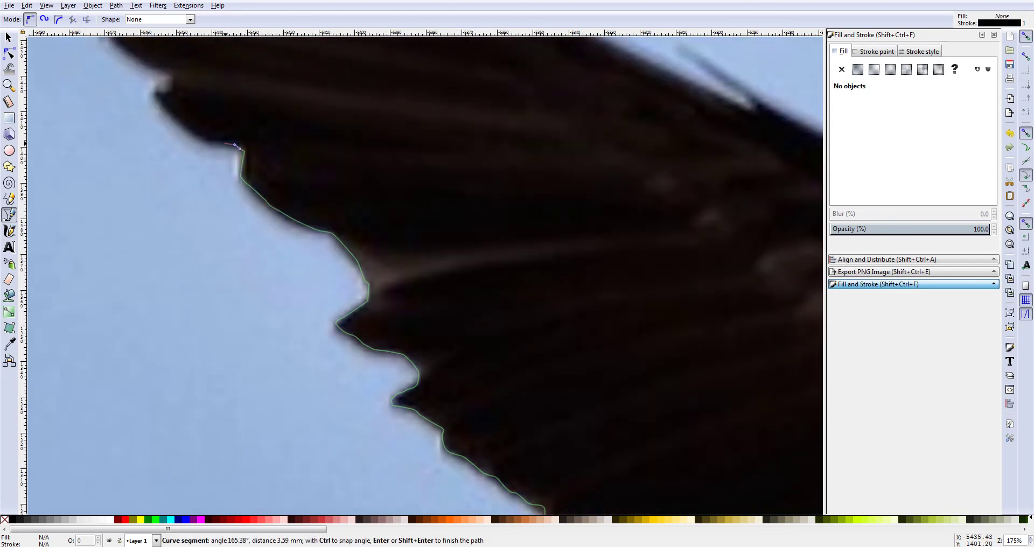
click(206, 141)
click(165, 105)
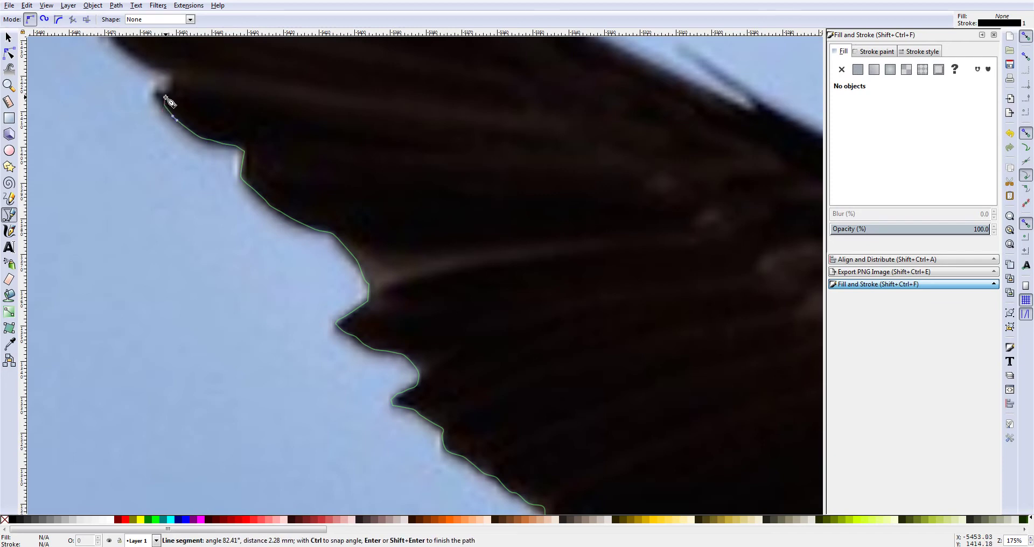
click(161, 96)
Step: Trace up the feathered edge and around the first feather tip
scroll(194, 127, left, 6)
scroll(278, 151, up, 12)
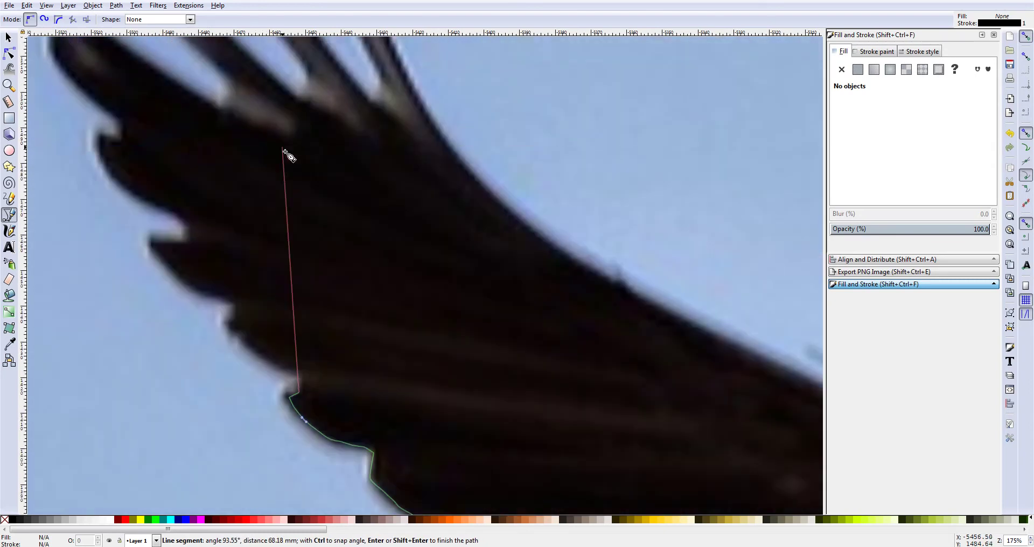
drag(301, 382, 300, 380)
click(285, 369)
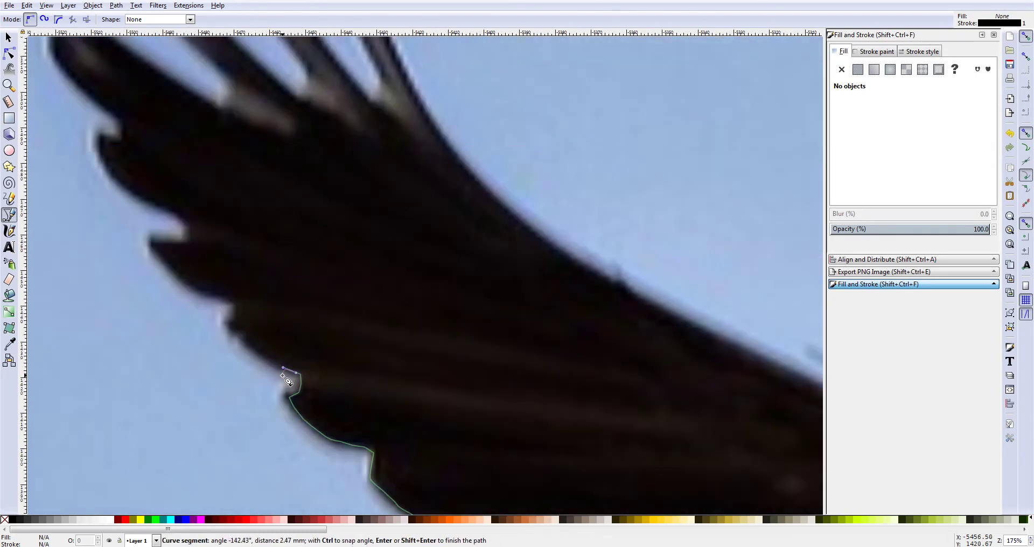
click(252, 352)
click(226, 322)
click(194, 291)
click(166, 262)
click(148, 250)
click(150, 238)
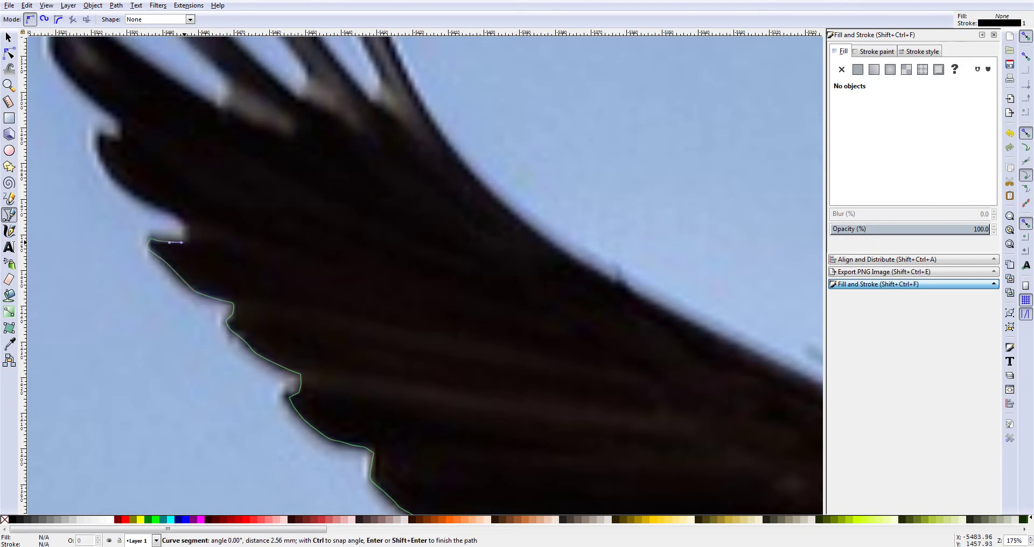
click(186, 242)
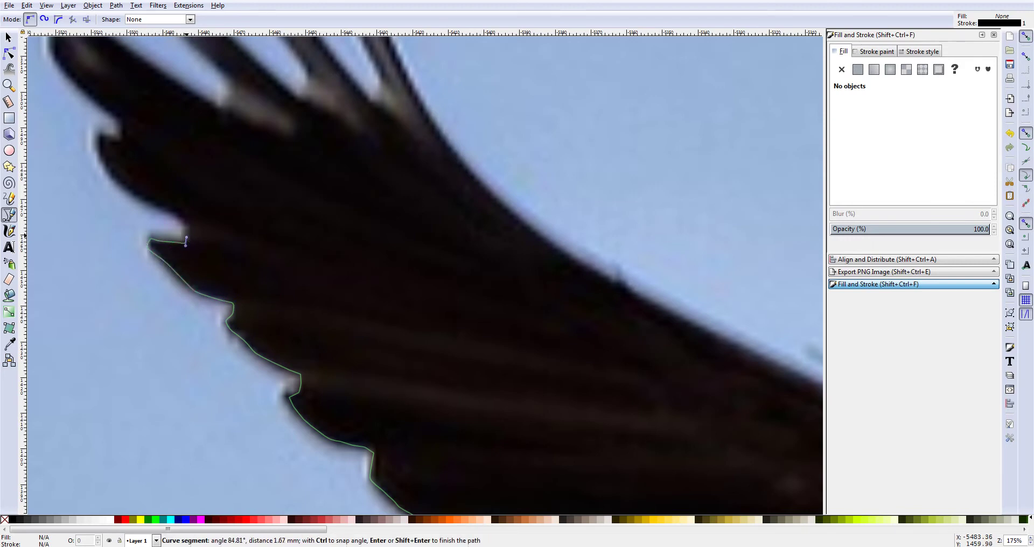
Step: Outline the next feather tip and continue up the wing edge
click(184, 220)
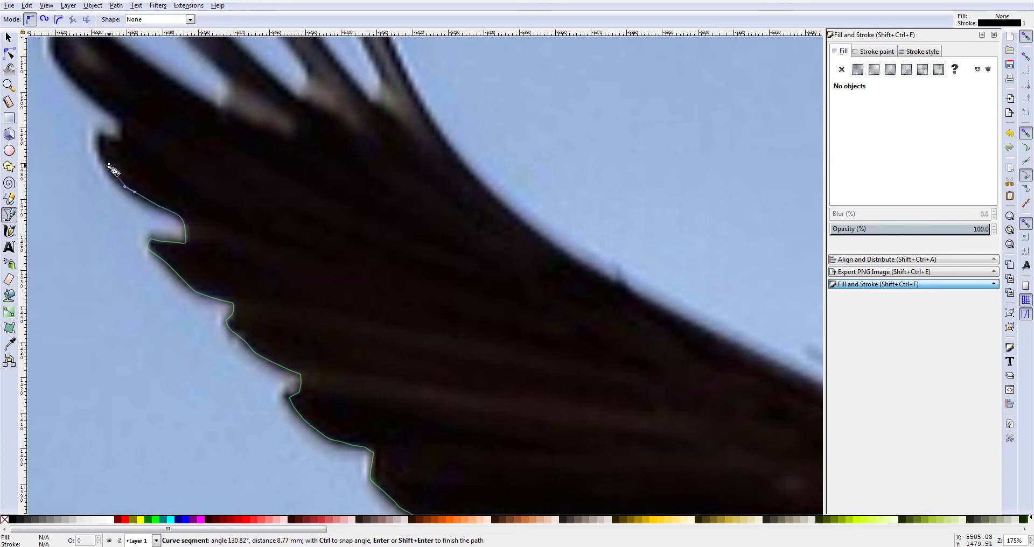
click(98, 134)
click(120, 139)
scroll(121, 126, up, 4)
click(102, 198)
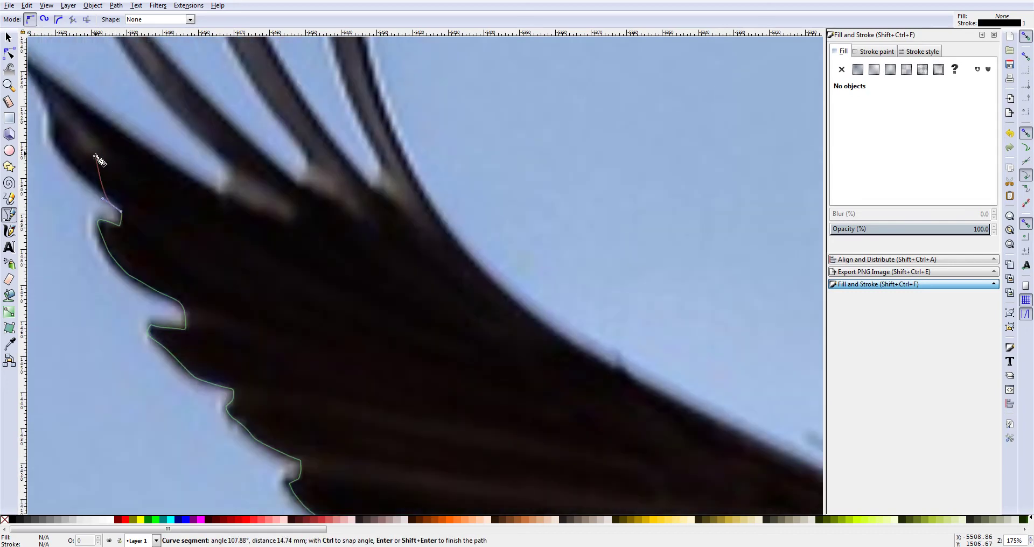
click(54, 150)
scroll(59, 116, left, 4)
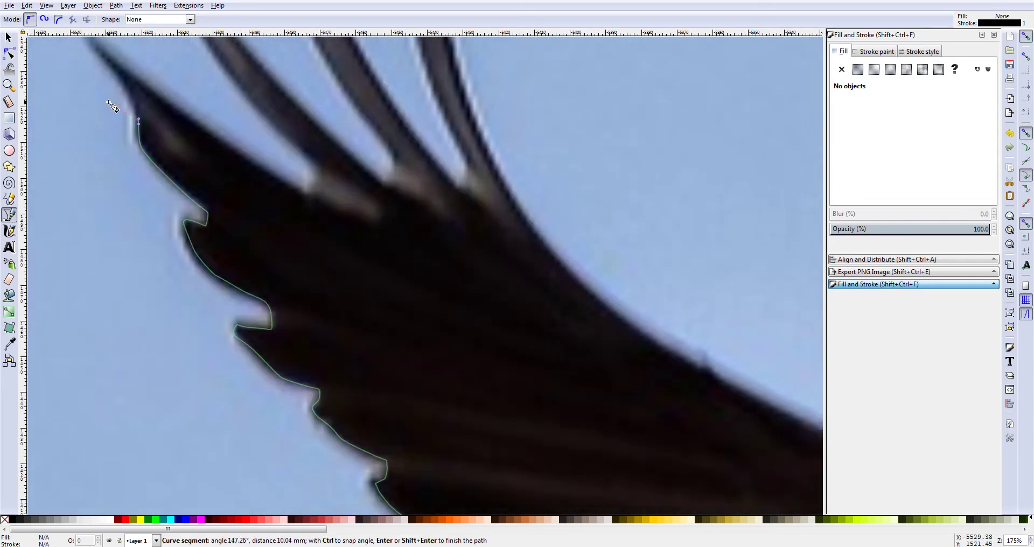
scroll(122, 106, up, 4)
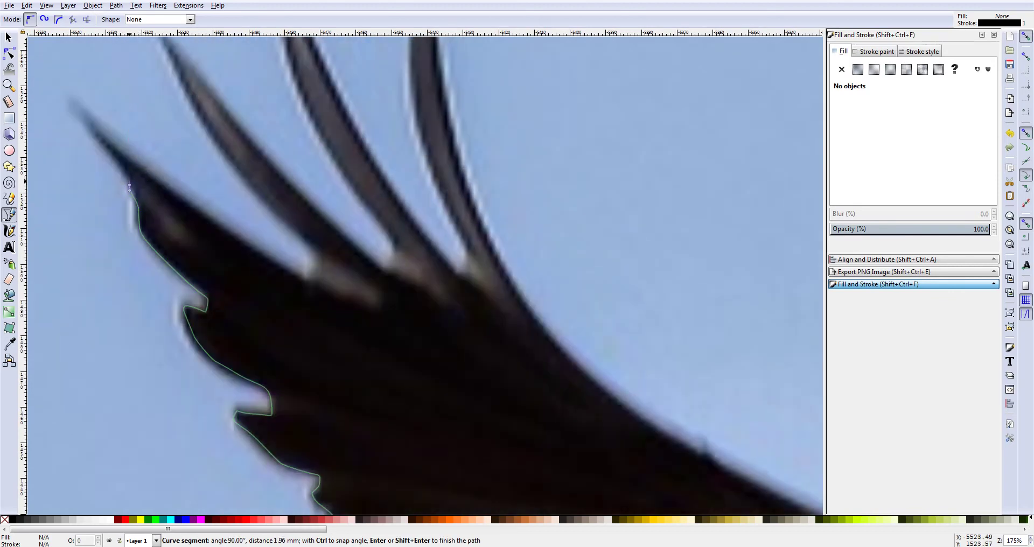
Step: Wrap around the long feather's tip and curve back down into the gap
drag(129, 173, 123, 167)
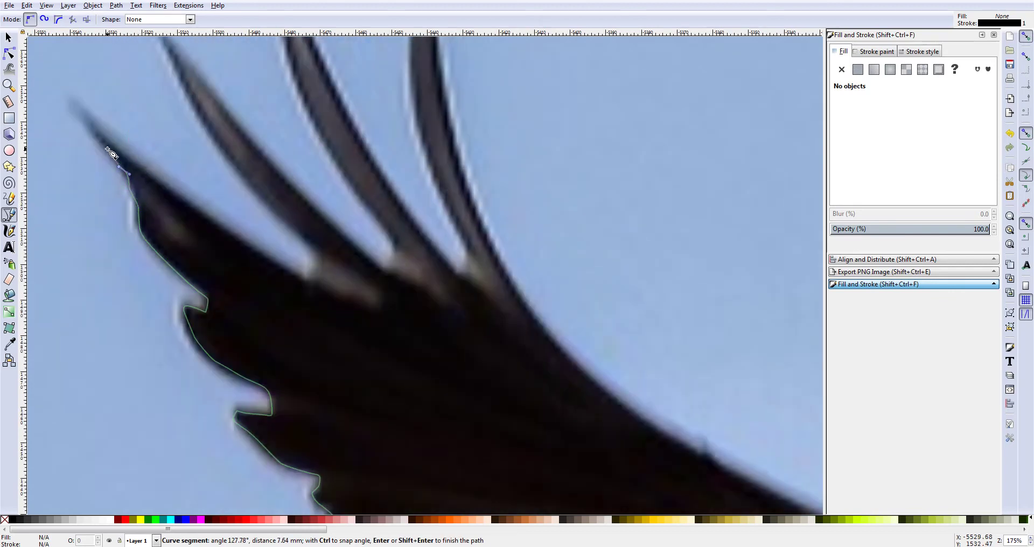
click(83, 118)
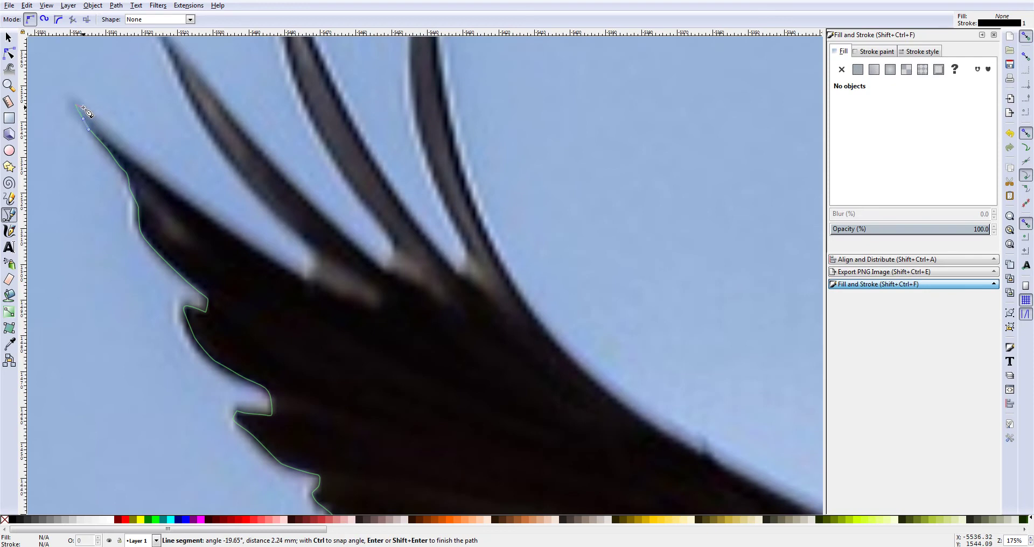
drag(113, 144, 120, 155)
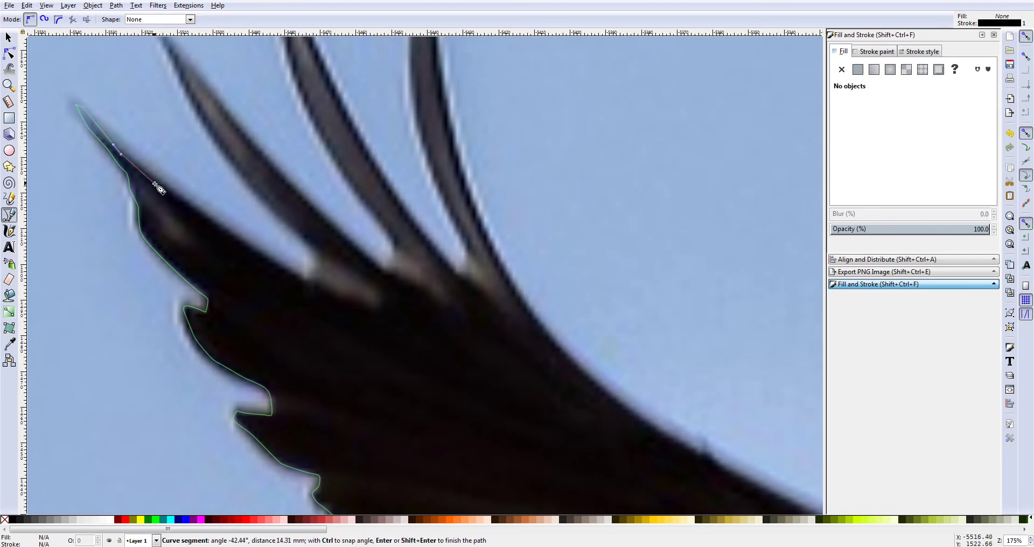
click(206, 217)
click(262, 255)
drag(322, 264, 303, 236)
Step: Trace curved Bezier nodes around the second feather tip, into the gap, and over the third feather's top
scroll(231, 177, up, 2)
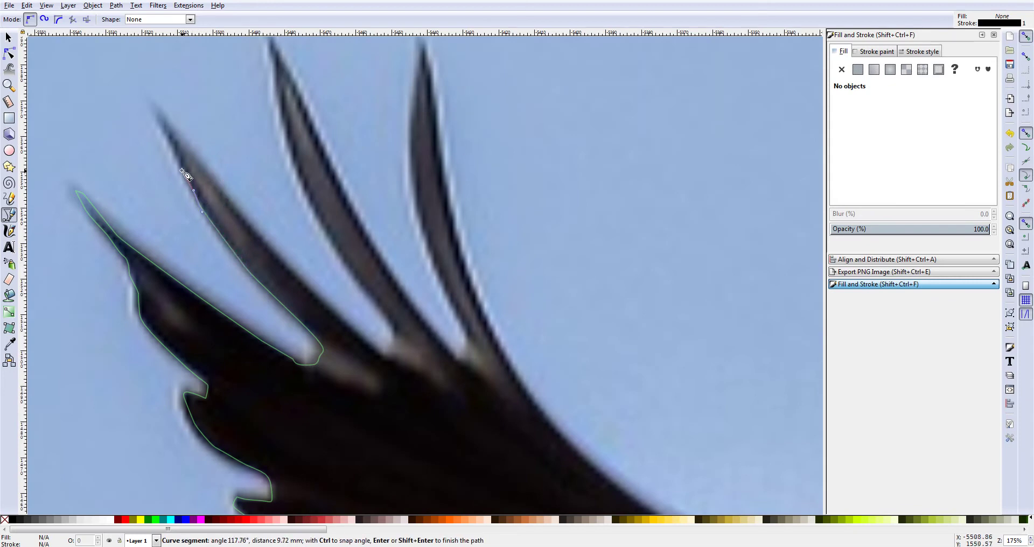
drag(165, 128, 162, 111)
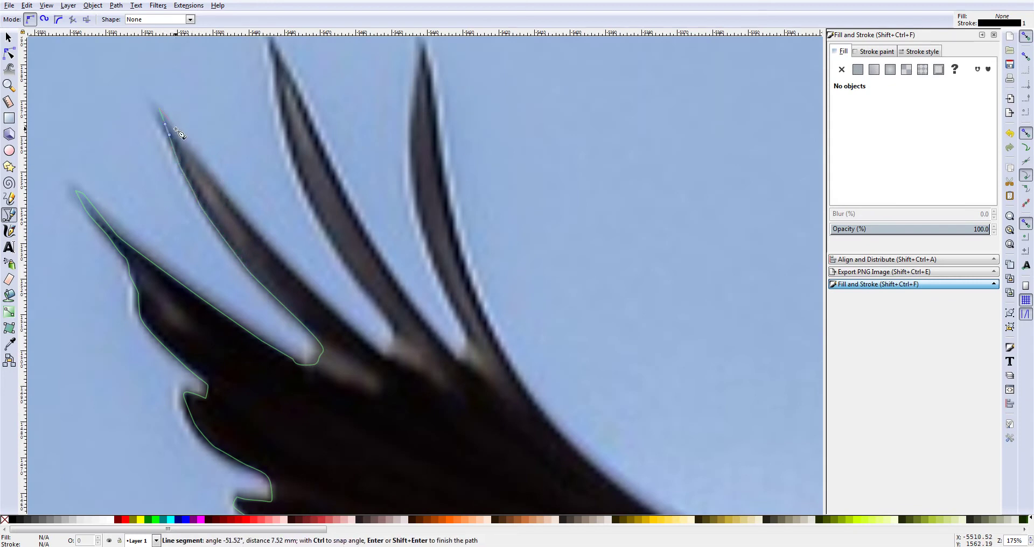
drag(245, 219, 250, 230)
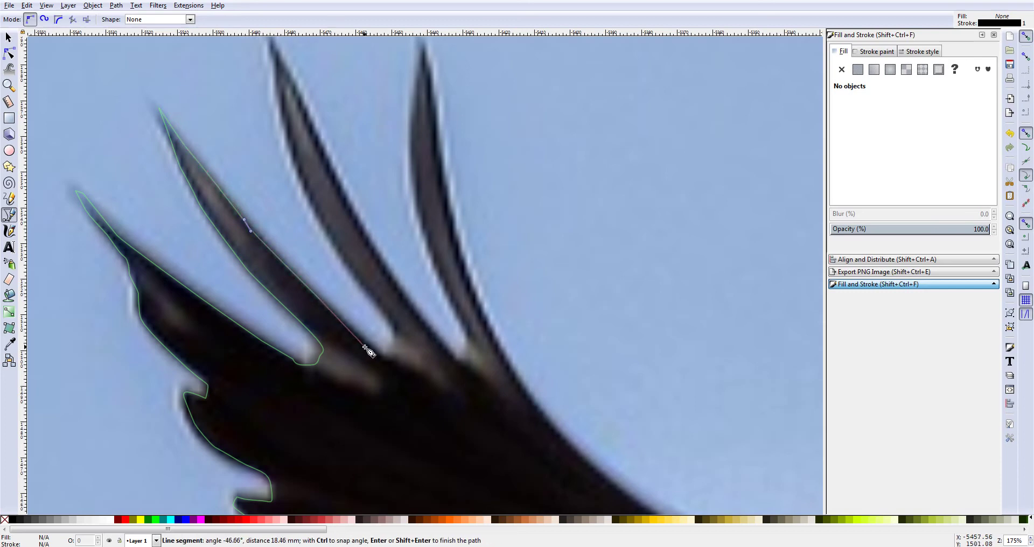
drag(368, 347, 397, 341)
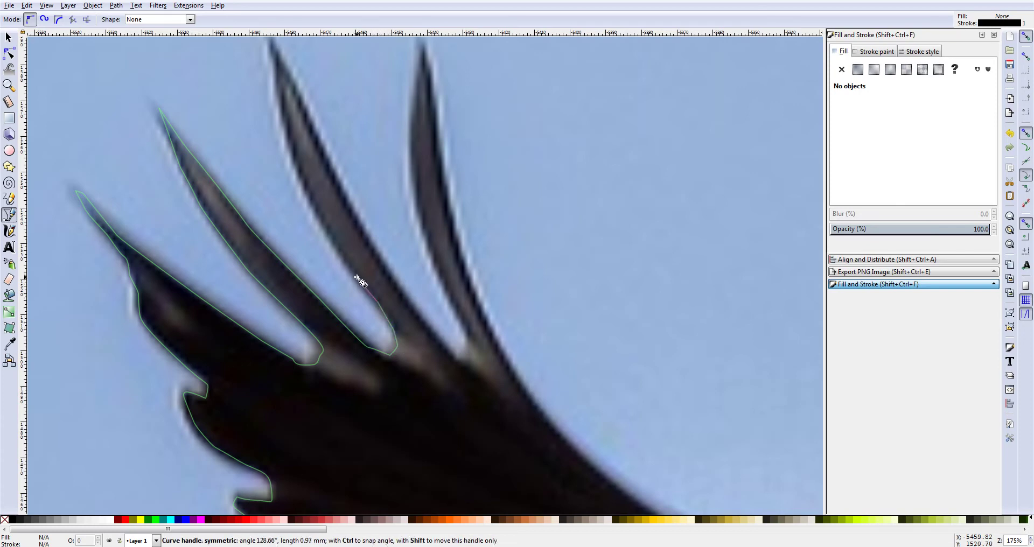
click(337, 256)
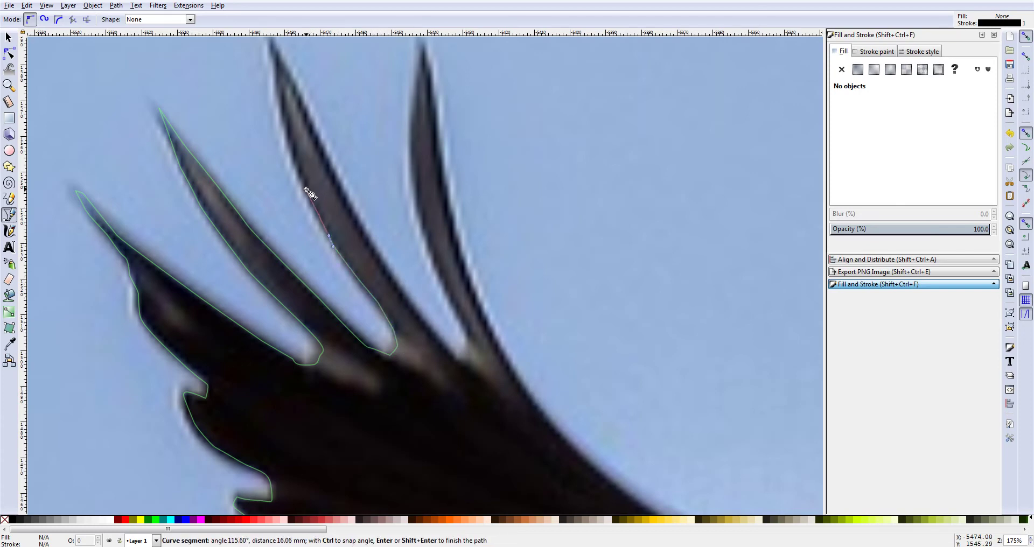
click(289, 144)
drag(281, 107, 278, 100)
click(272, 48)
drag(306, 111, 308, 117)
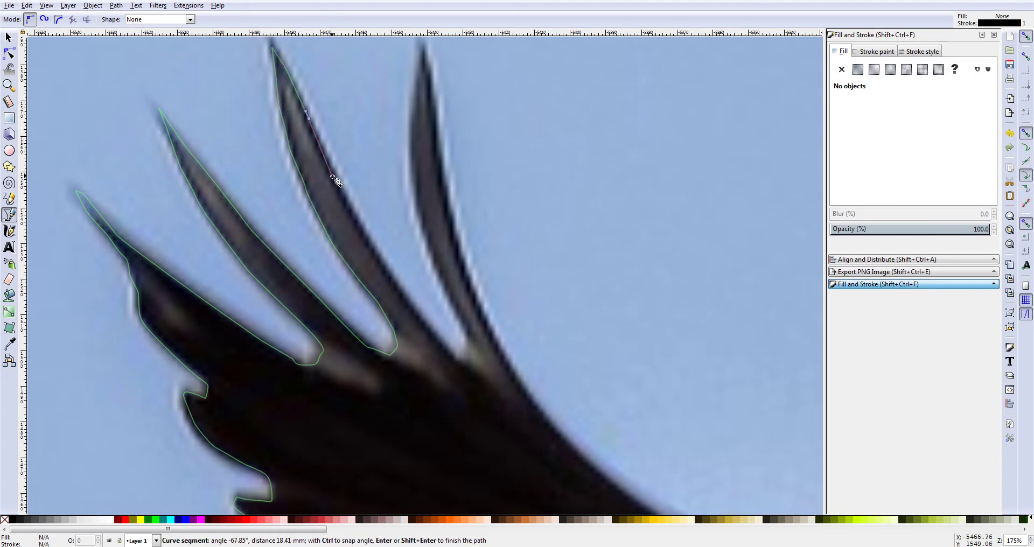
Step: Continue the outline down to the third feather's base, then around the next feather tip and its right edge
click(380, 263)
click(398, 289)
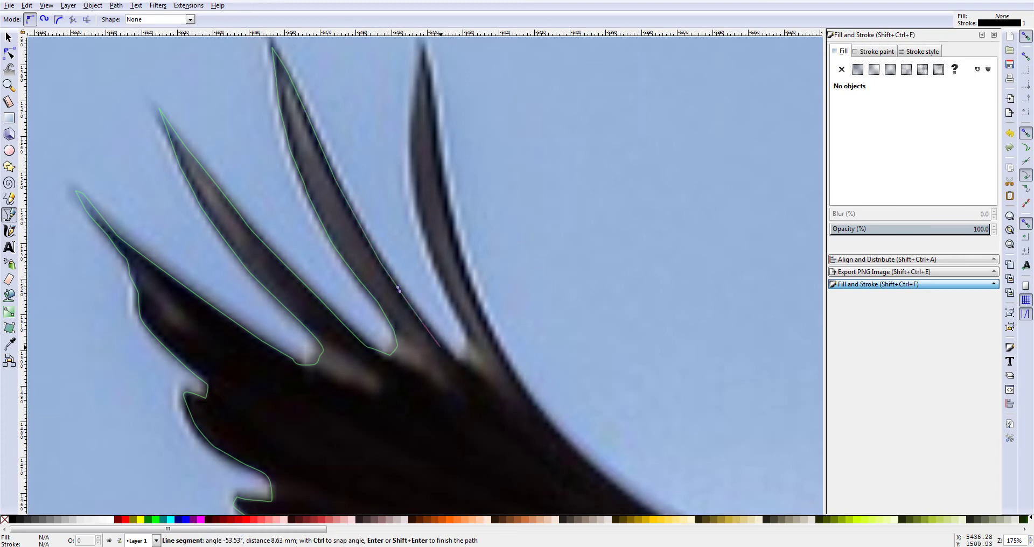
click(467, 354)
click(467, 344)
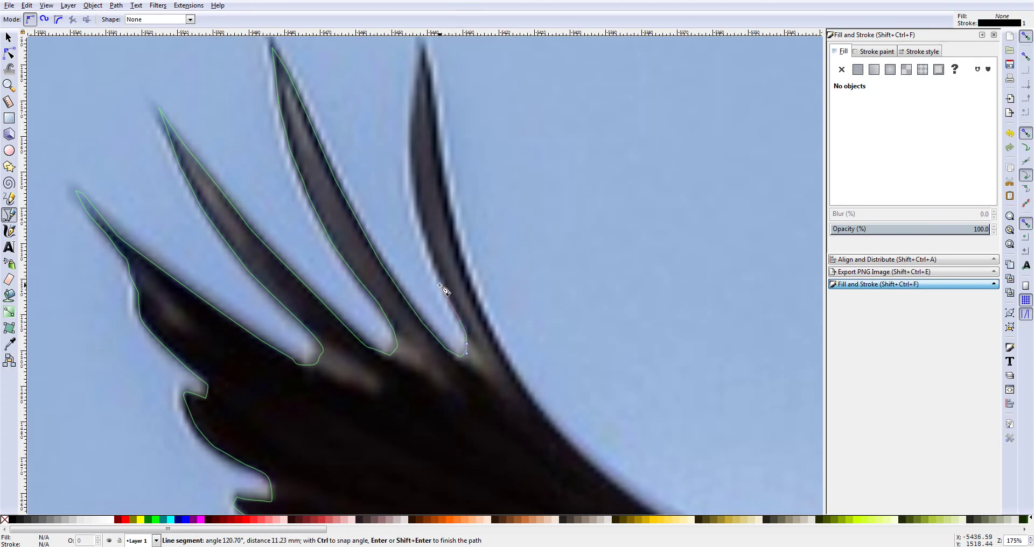
drag(418, 211, 417, 211)
click(413, 157)
scroll(417, 168, up, 2)
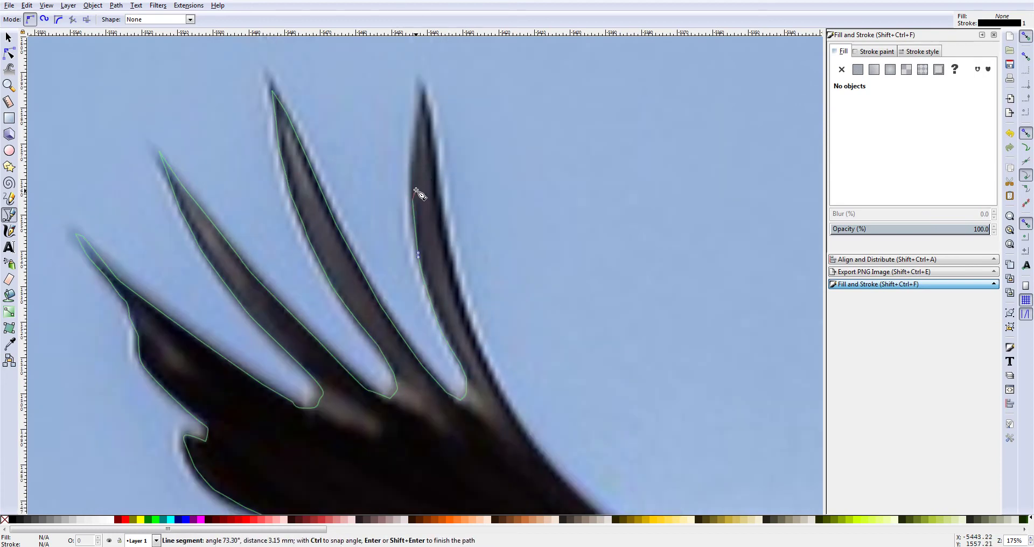
drag(418, 114, 418, 103)
click(424, 90)
click(429, 133)
click(463, 303)
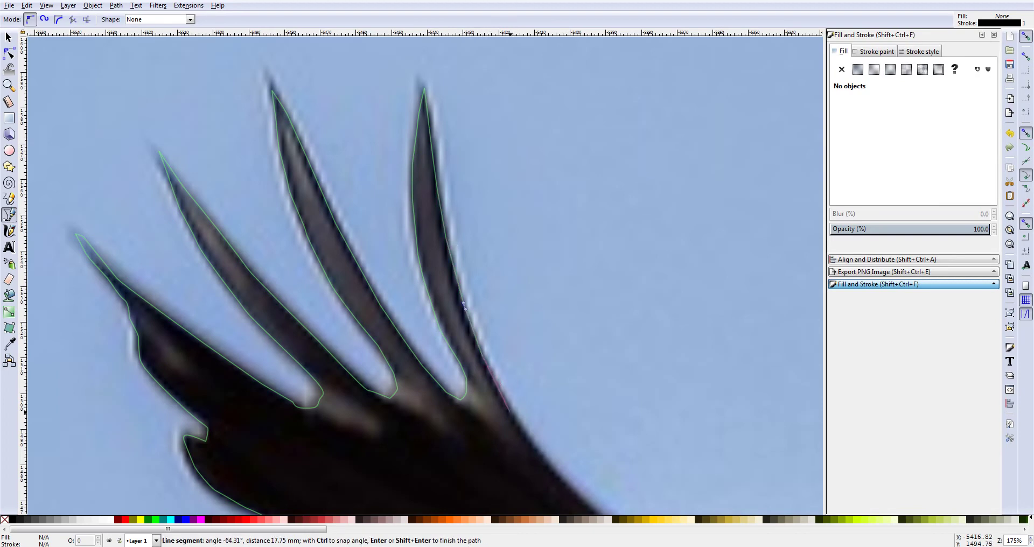
Step: Follow the wing's upper edge downward, tracing out around the small protruding feather and back
scroll(522, 422, right, 6)
scroll(506, 420, down, 6)
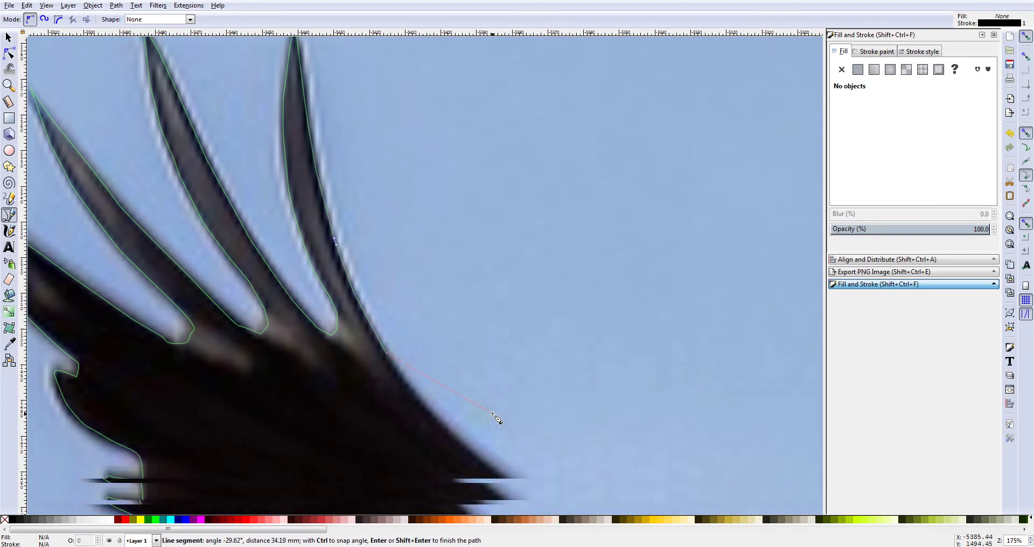
click(432, 353)
click(509, 417)
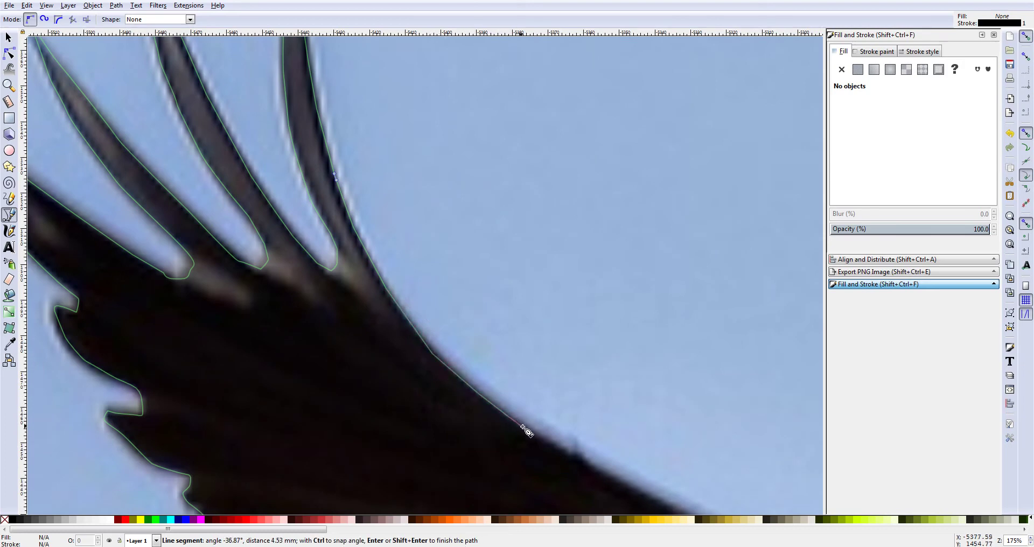
scroll(547, 440, down, 3)
scroll(546, 441, right, 4)
scroll(539, 439, down, 2)
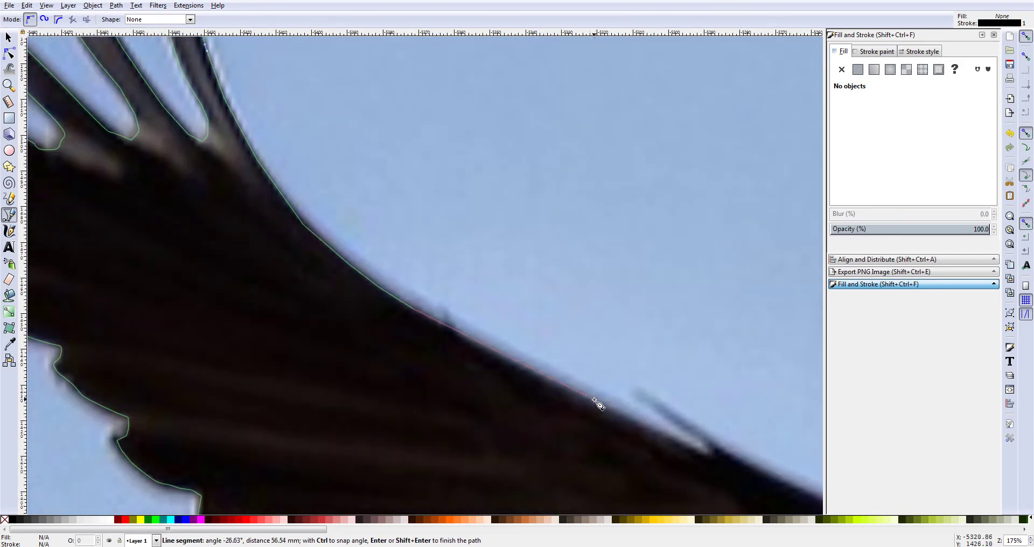
click(653, 431)
drag(710, 454, 702, 443)
click(656, 411)
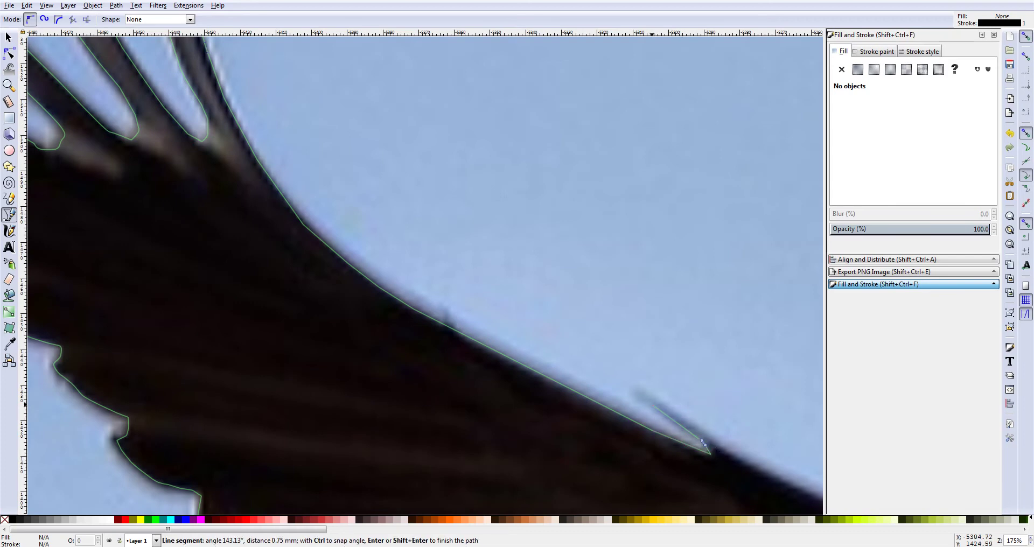
click(719, 447)
scroll(713, 439, right, 8)
scroll(673, 431, down, 8)
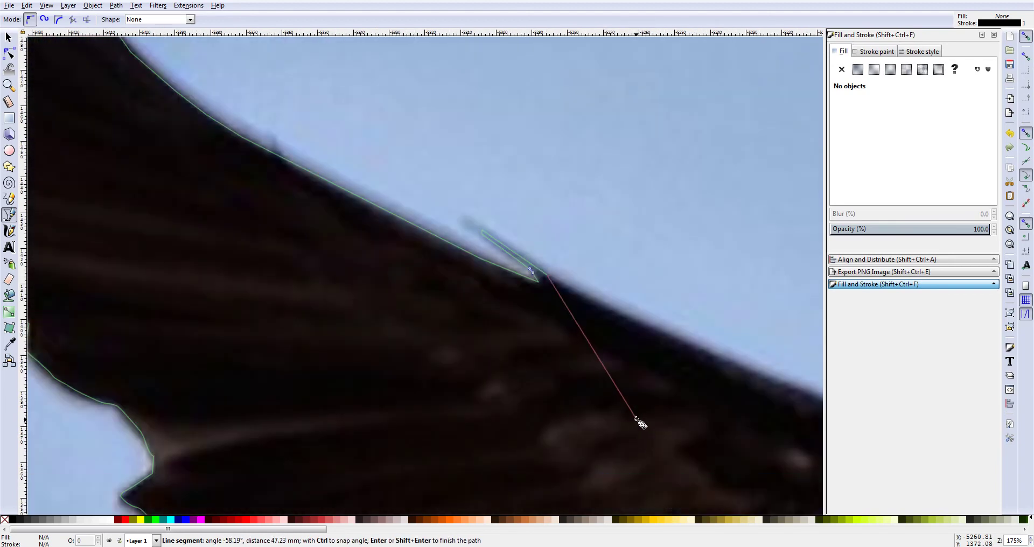
scroll(636, 417, right, 10)
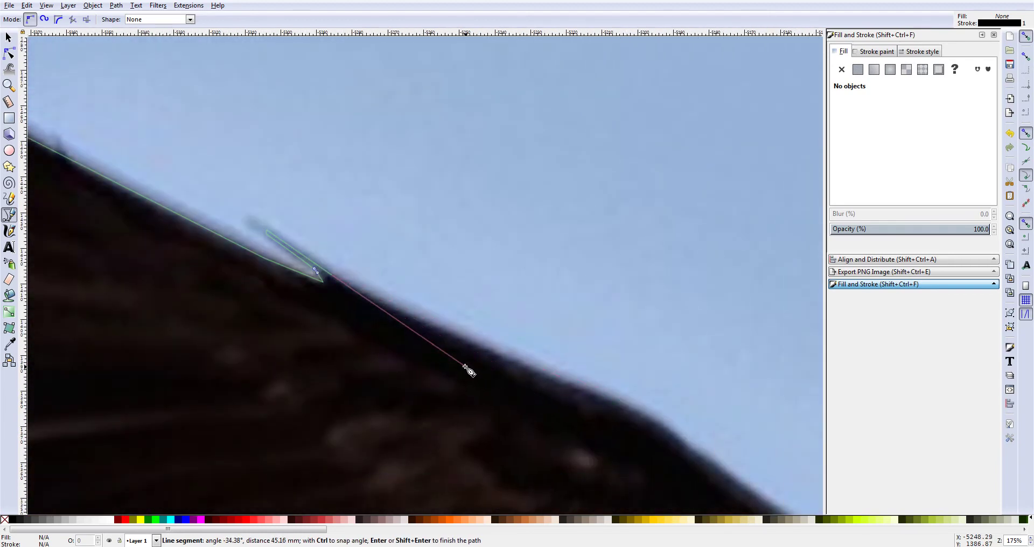
Step: Extend the outline with more nodes along the long sloping wing edge, including where it bends
click(395, 309)
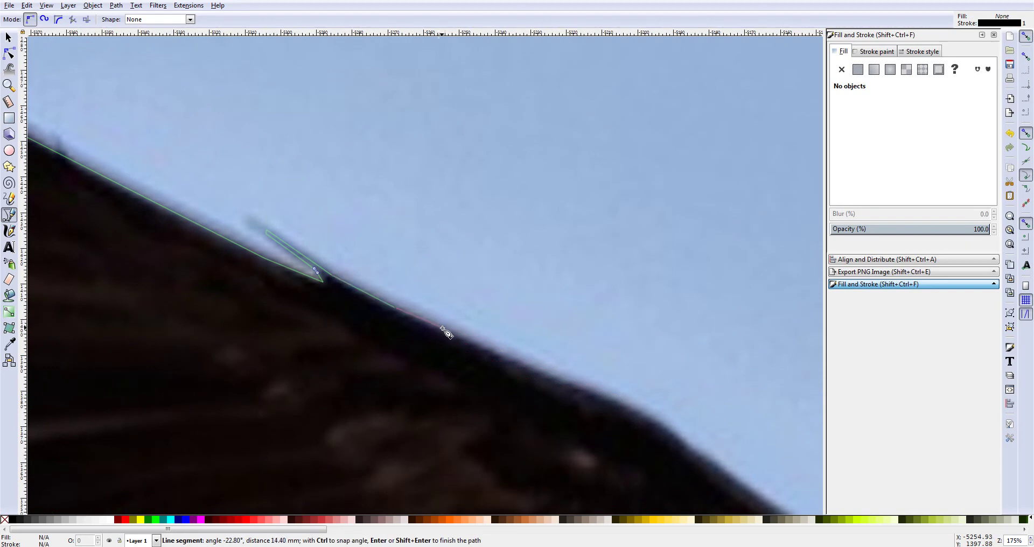
click(489, 352)
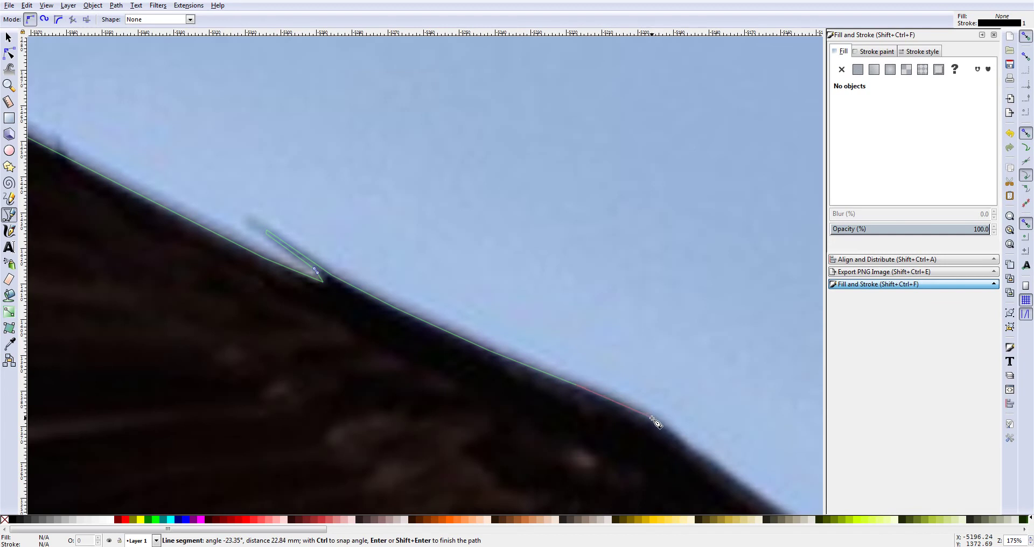
click(626, 405)
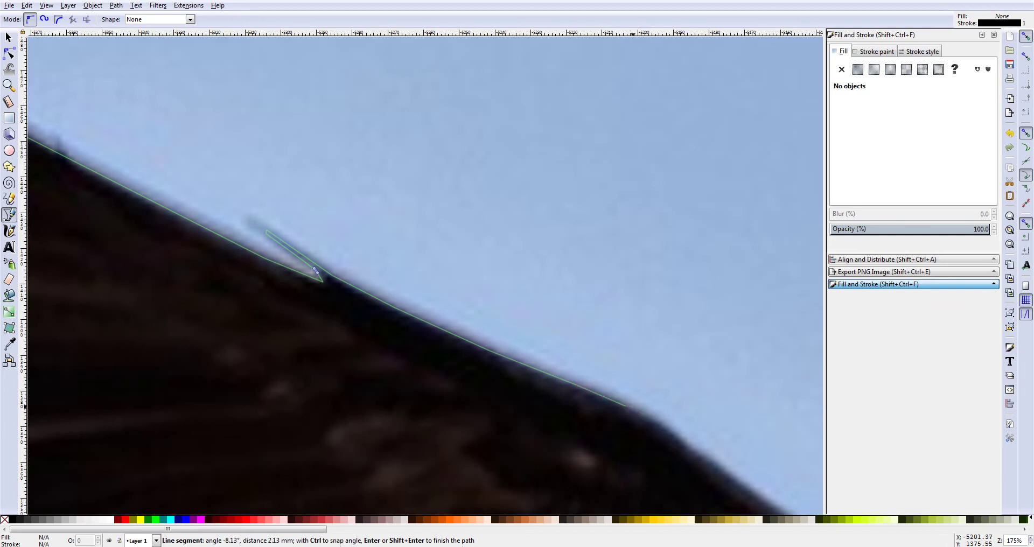
click(666, 427)
scroll(667, 435, right, 6)
scroll(664, 434, down, 8)
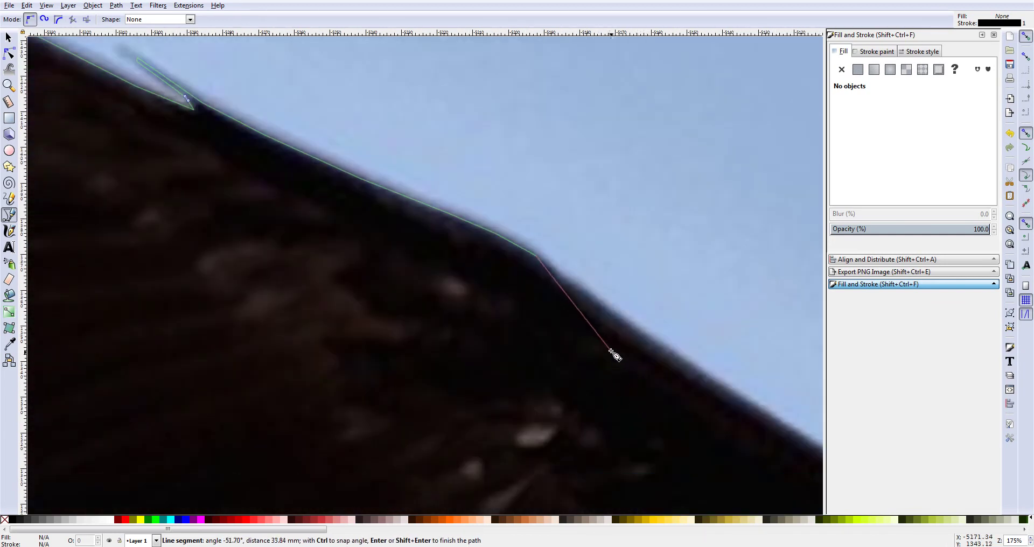
click(603, 309)
scroll(623, 325, right, 3)
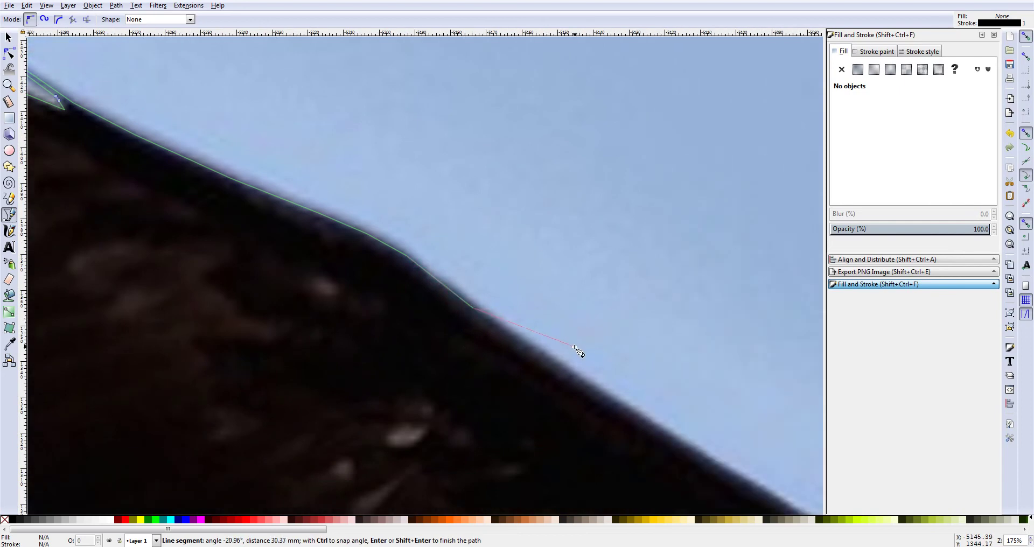
scroll(575, 349, right, 4)
scroll(528, 370, down, 2)
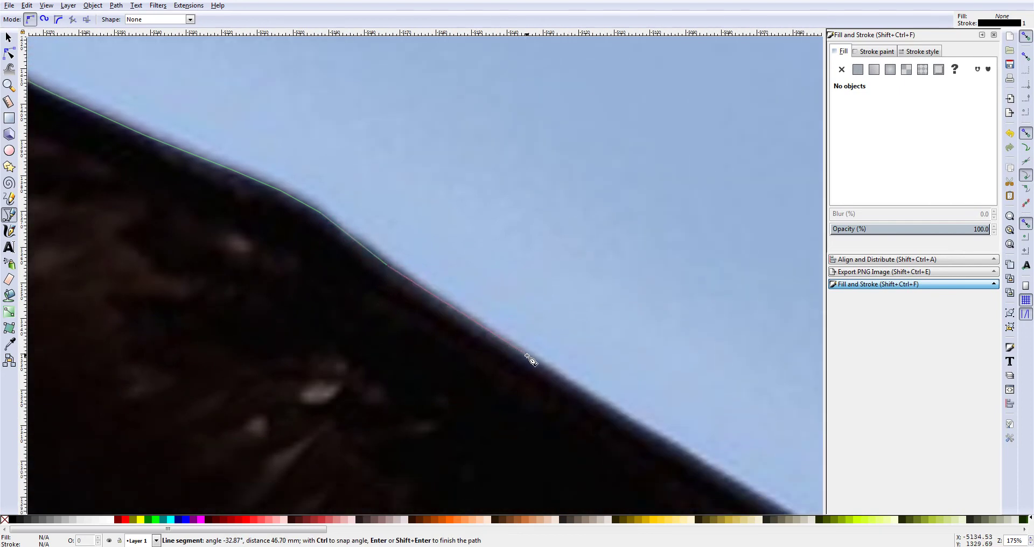
click(527, 357)
scroll(565, 377, right, 8)
scroll(544, 371, down, 8)
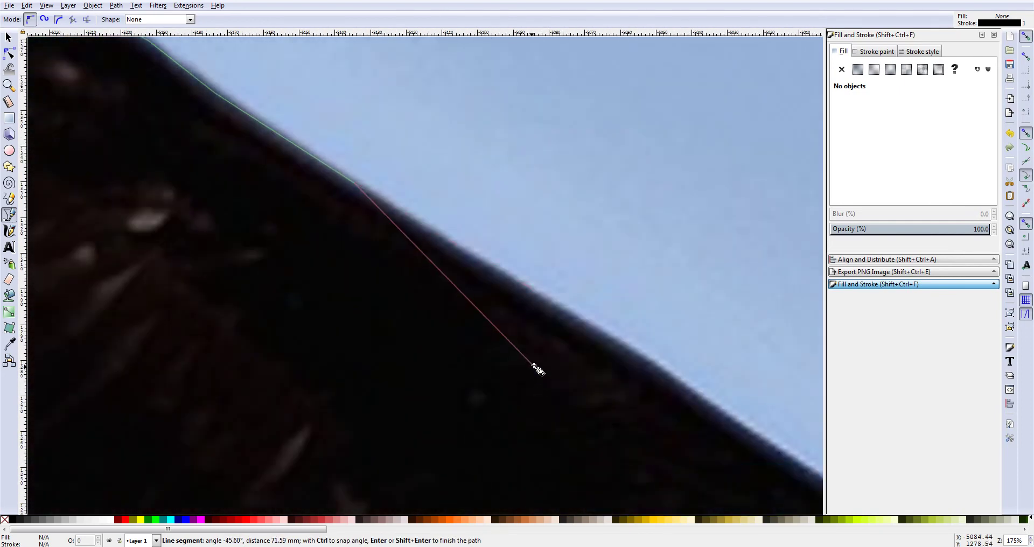
Step: Trace the wing edge to where it meets the body, then begin climbing toward the far wing
click(518, 282)
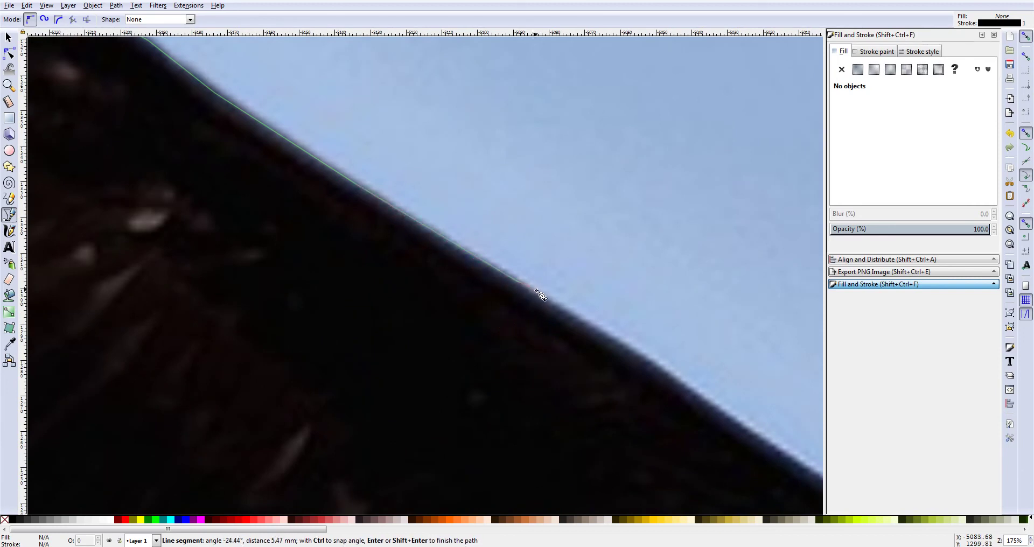
click(573, 312)
click(631, 344)
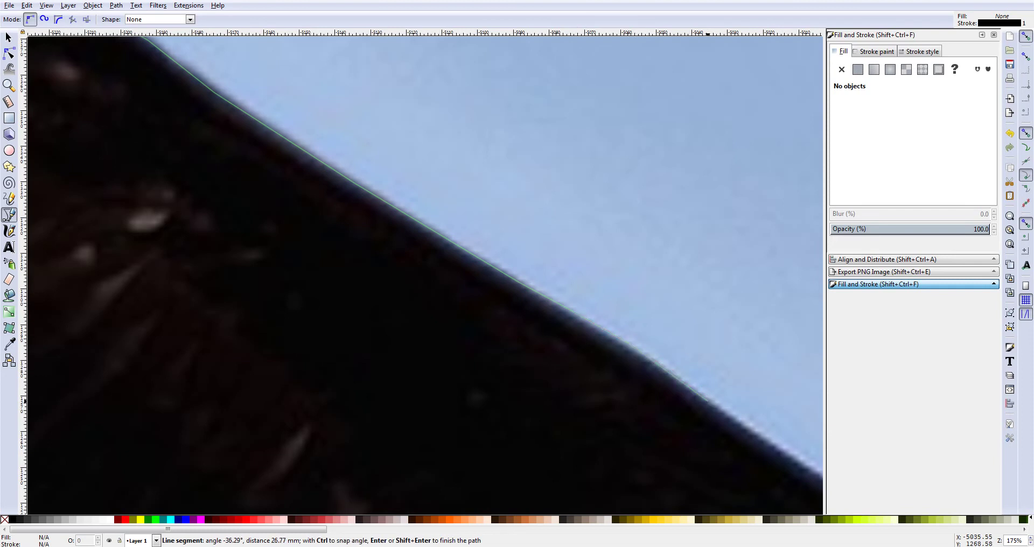
scroll(706, 401, right, 8)
scroll(660, 396, down, 6)
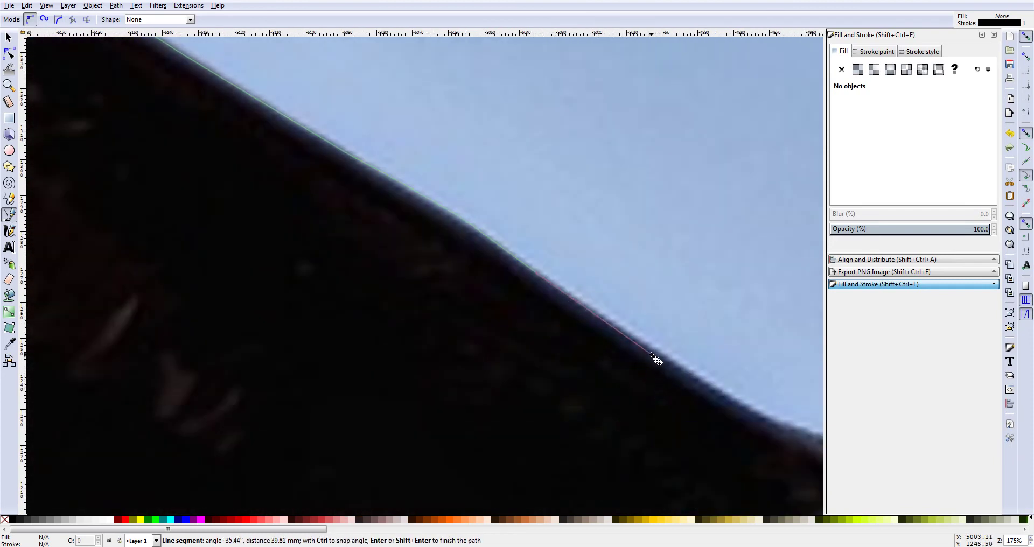
click(654, 352)
scroll(691, 375, right, 7)
scroll(678, 376, down, 6)
click(591, 291)
click(626, 302)
click(657, 313)
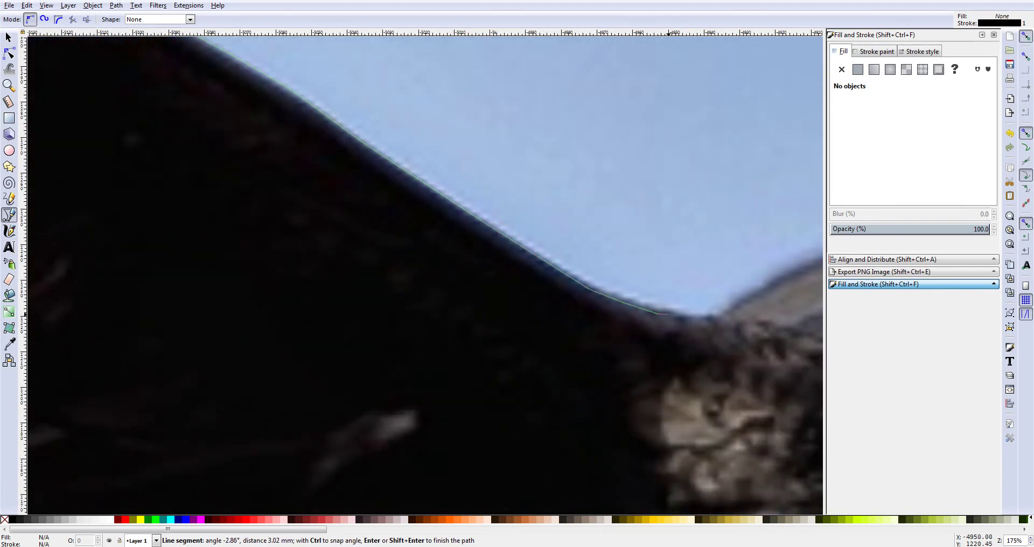
click(692, 318)
click(704, 318)
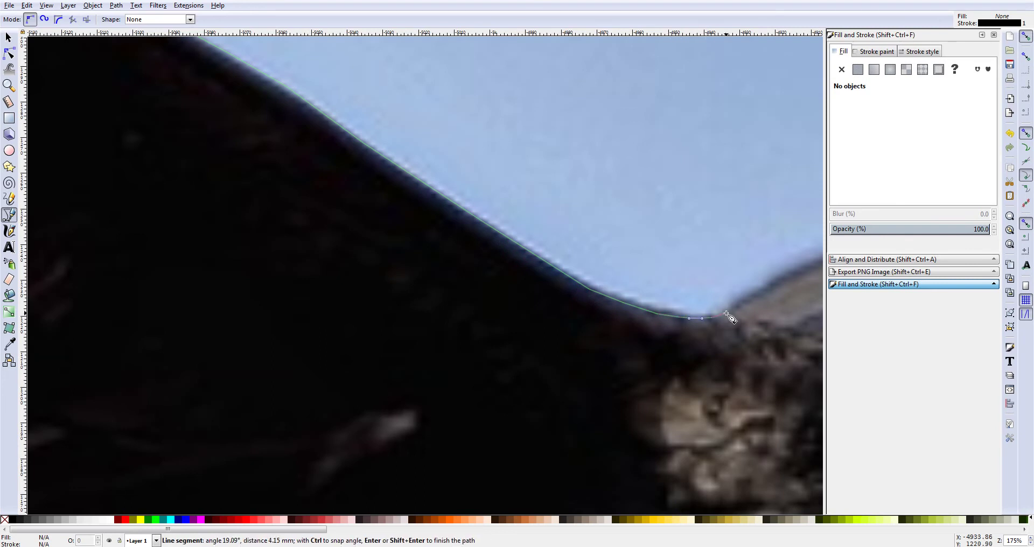
scroll(728, 315, right, 6)
click(634, 291)
click(650, 277)
Step: Curve the outline up the far wing's edge and around the first notch with a corner point
drag(720, 248, 731, 246)
scroll(744, 247, right, 14)
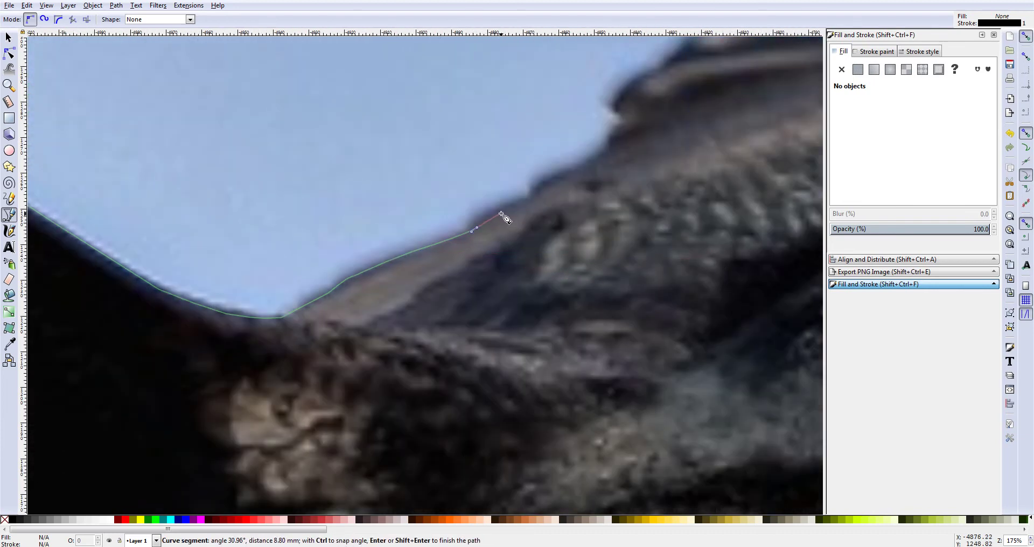
drag(501, 213, 510, 207)
click(531, 196)
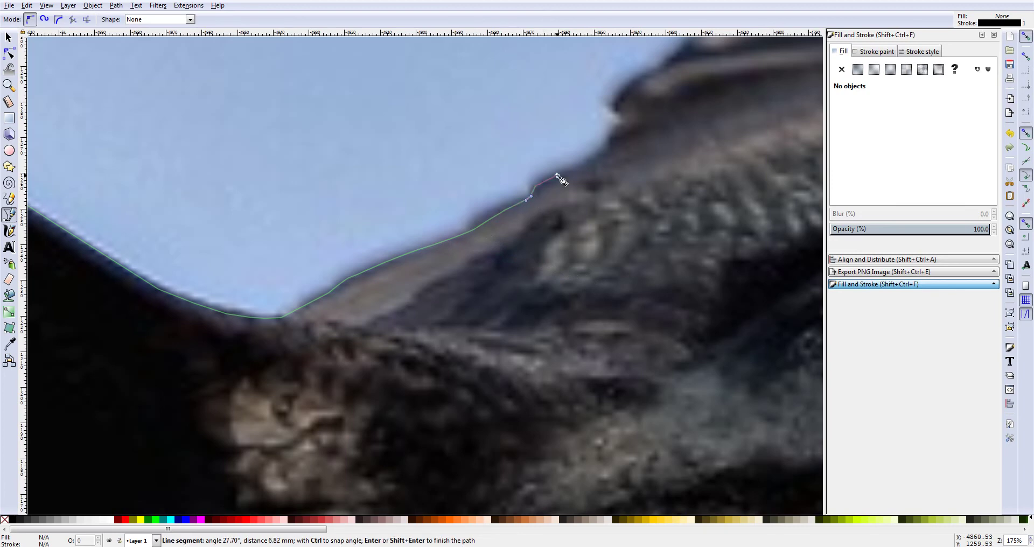
drag(557, 174, 565, 172)
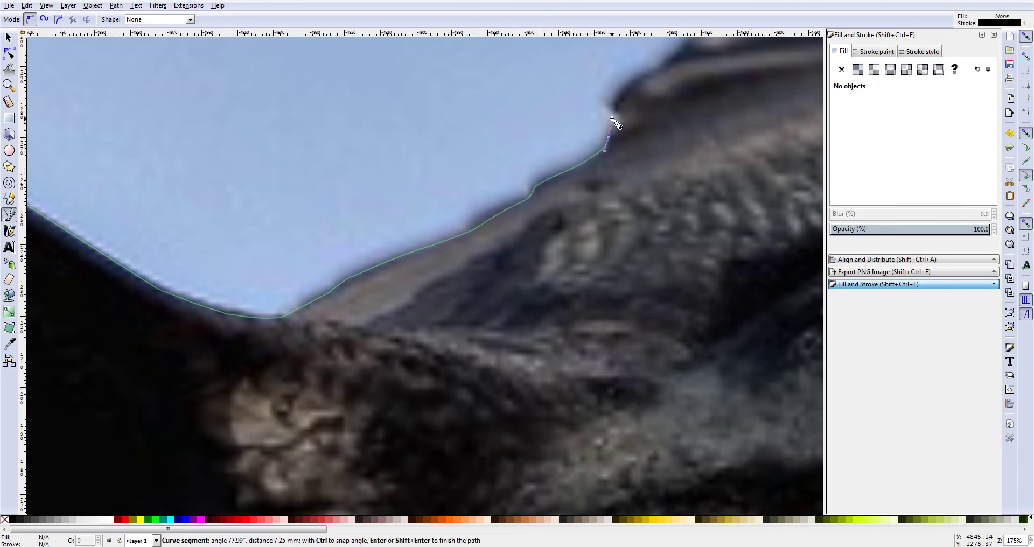
drag(604, 104, 604, 100)
click(644, 71)
scroll(683, 87, right, 6)
scroll(623, 73, up, 10)
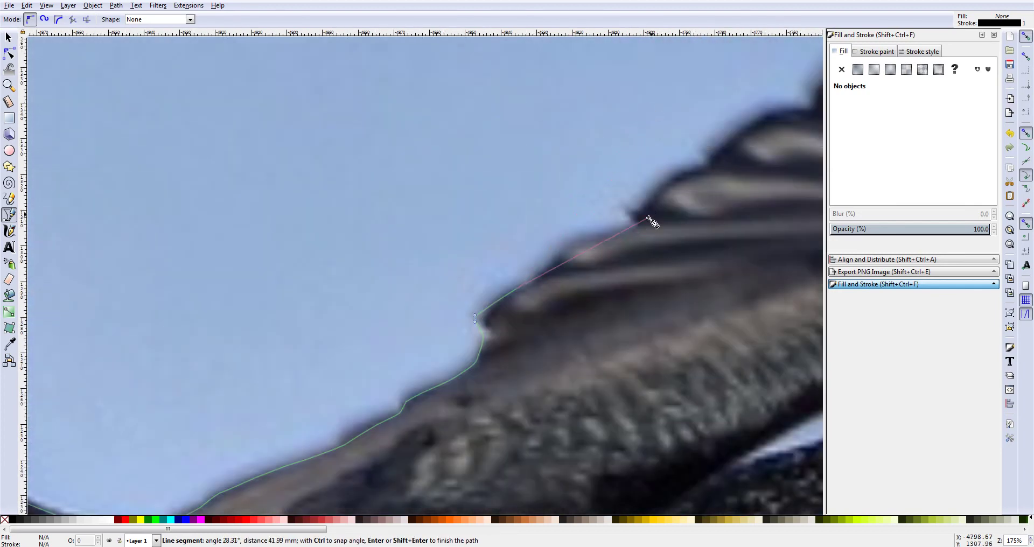
Step: Continue smooth curves further up the far wing past the next notch to the feather edge
drag(564, 240, 559, 258)
click(574, 238)
drag(611, 230, 622, 228)
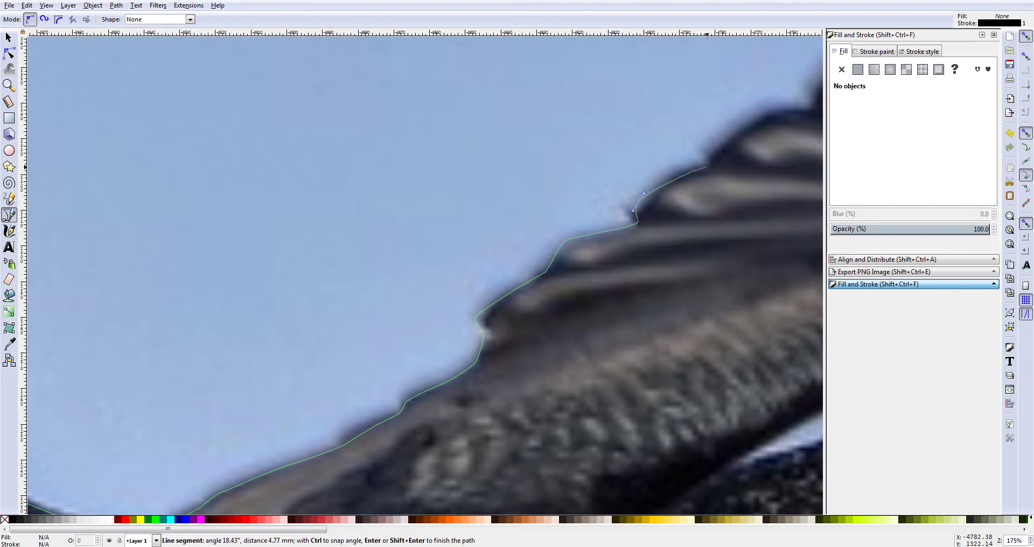
drag(703, 168, 712, 165)
click(713, 144)
drag(765, 117, 775, 113)
scroll(757, 114, right, 6)
scroll(755, 114, right, 4)
click(599, 113)
Step: Trace the wing's upper edge with a curved node up to the first feather tip
scroll(657, 74, up, 8)
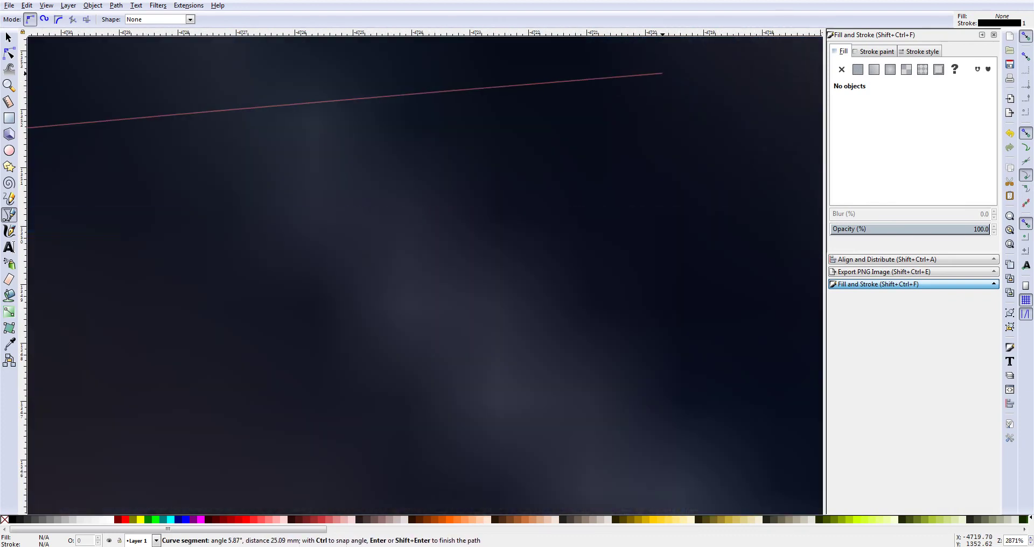
scroll(583, 105, down, 9)
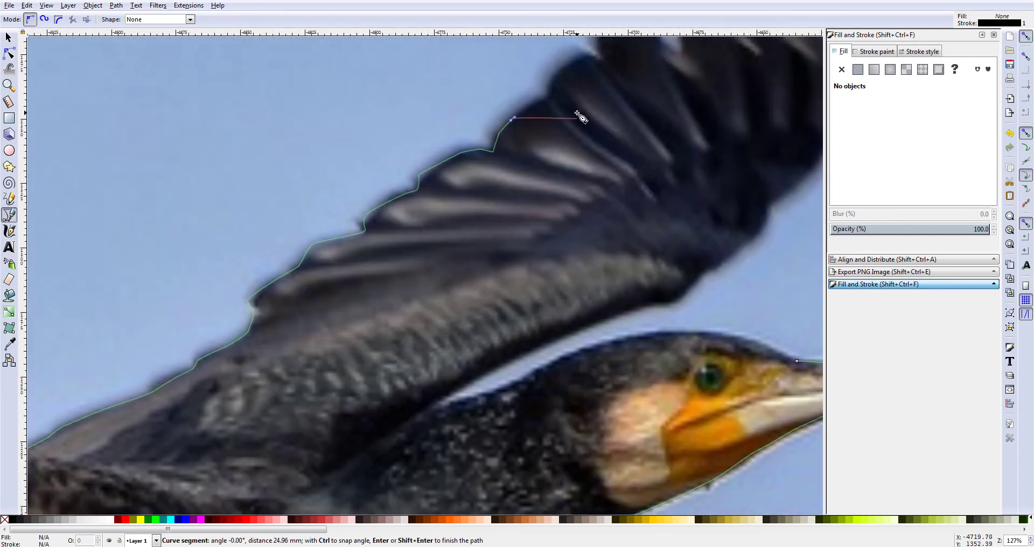
scroll(552, 105, left, 1)
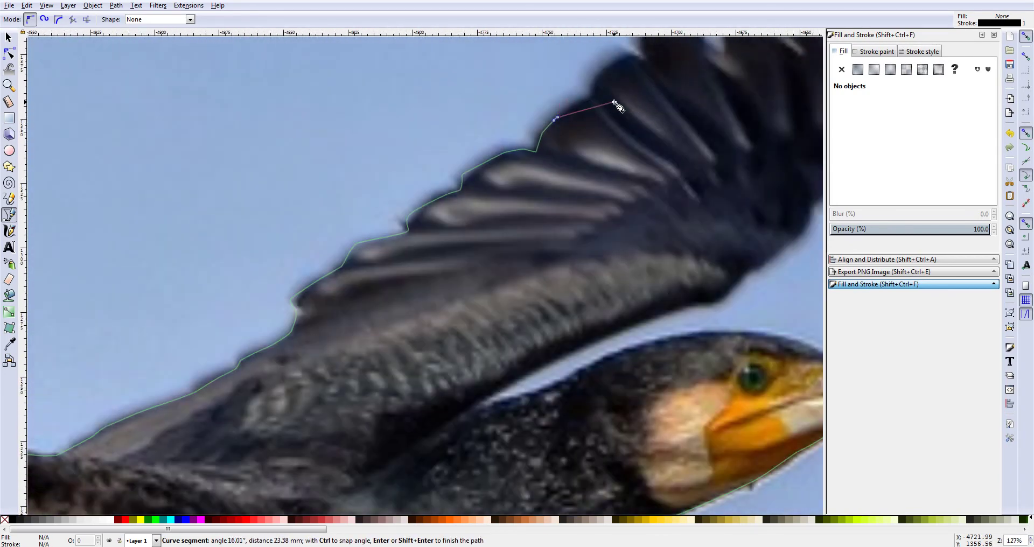
scroll(620, 105, left, 3)
scroll(624, 105, down, 4)
scroll(646, 102, up, 10)
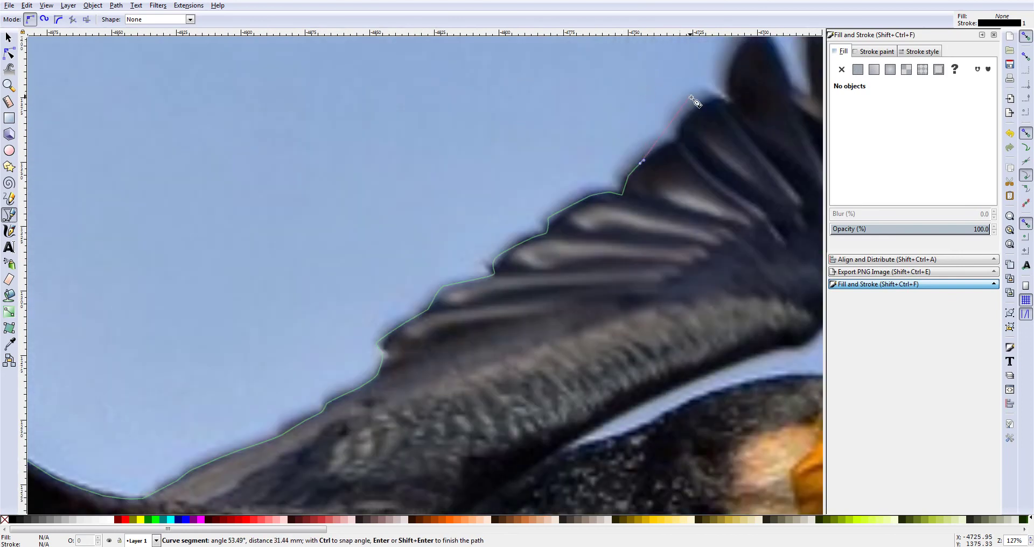
scroll(689, 129, right, 2)
scroll(691, 131, right, 3)
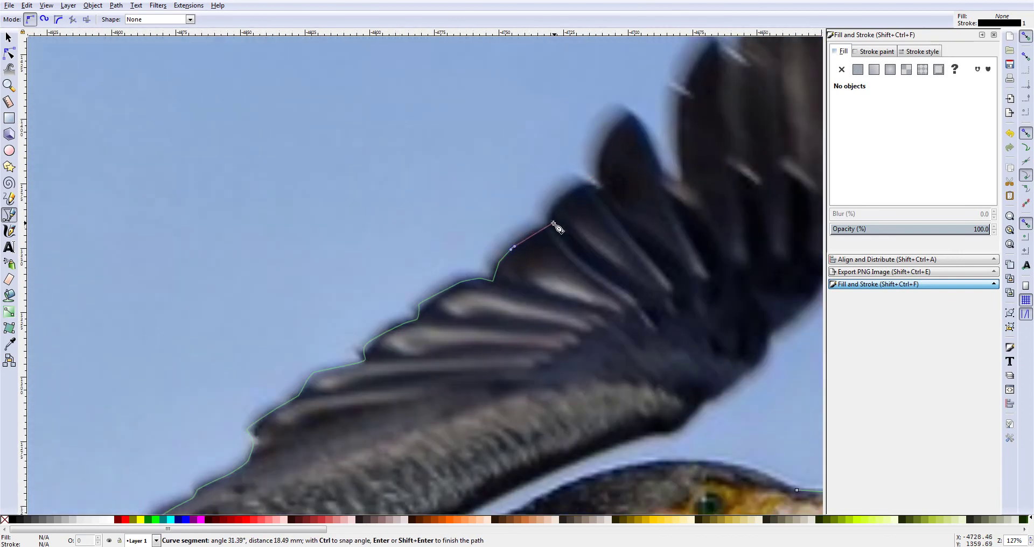
scroll(533, 231, up, 2)
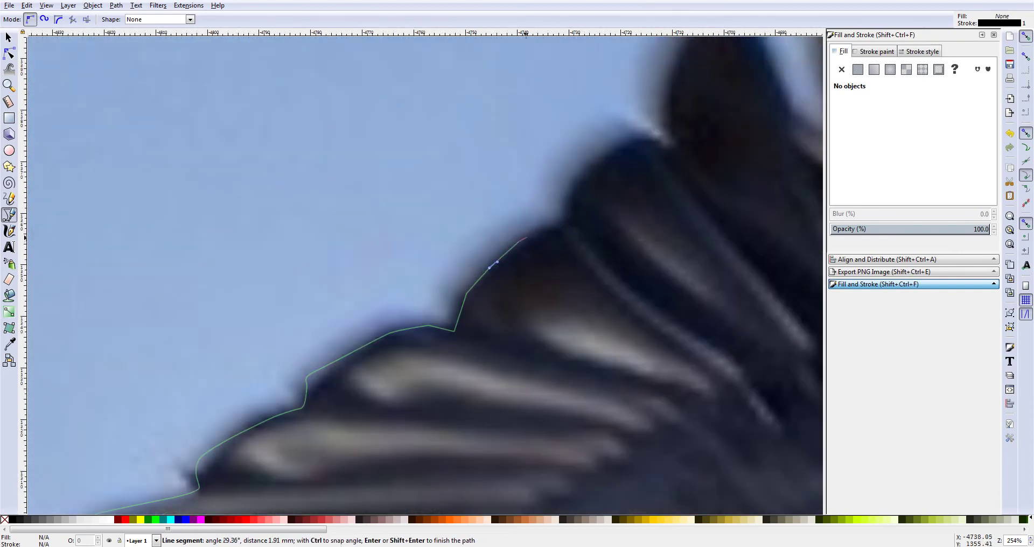
drag(534, 229, 569, 204)
click(607, 145)
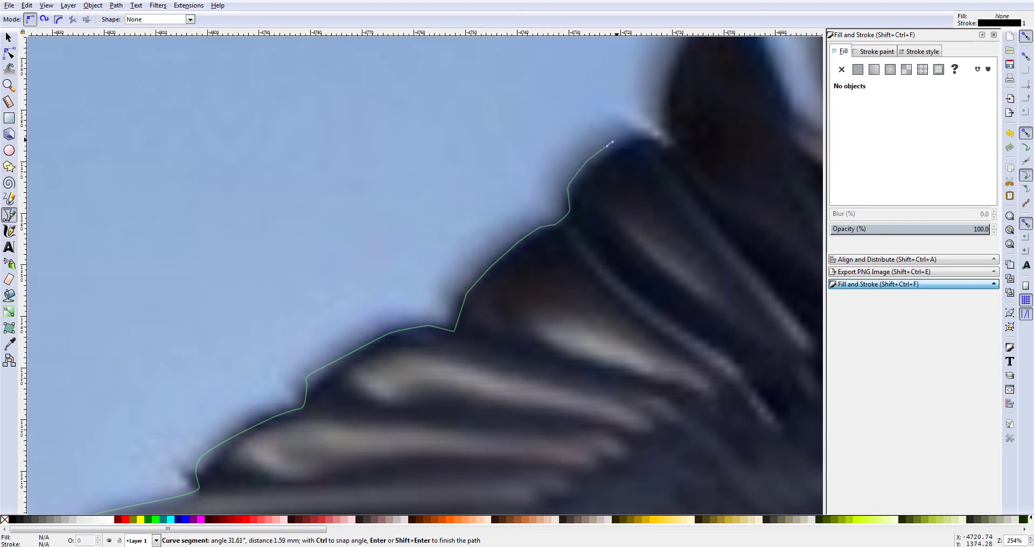
click(639, 137)
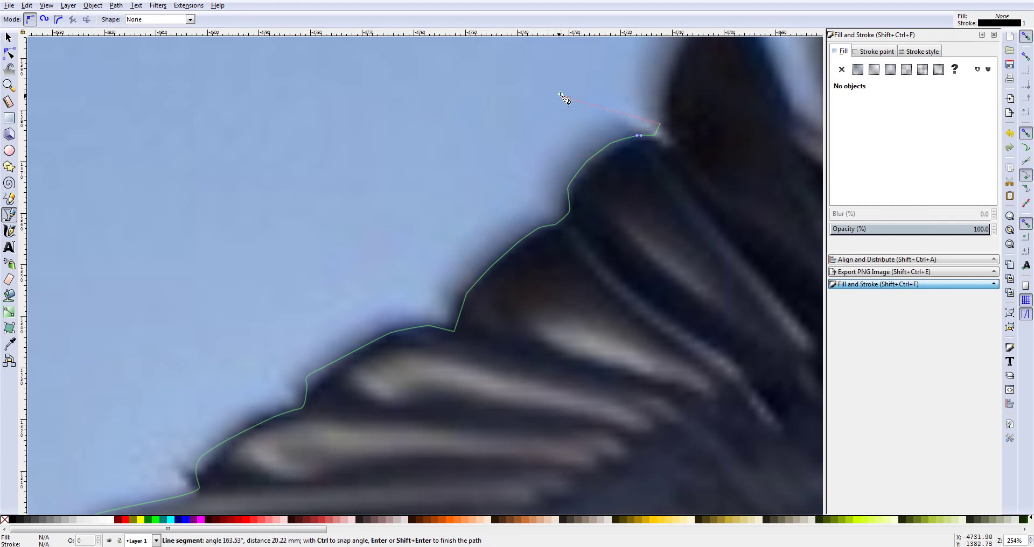
Step: Trace over the next feather's peak, down into the notch, and up to the following tip
scroll(640, 120, down, 3)
scroll(639, 120, right, 6)
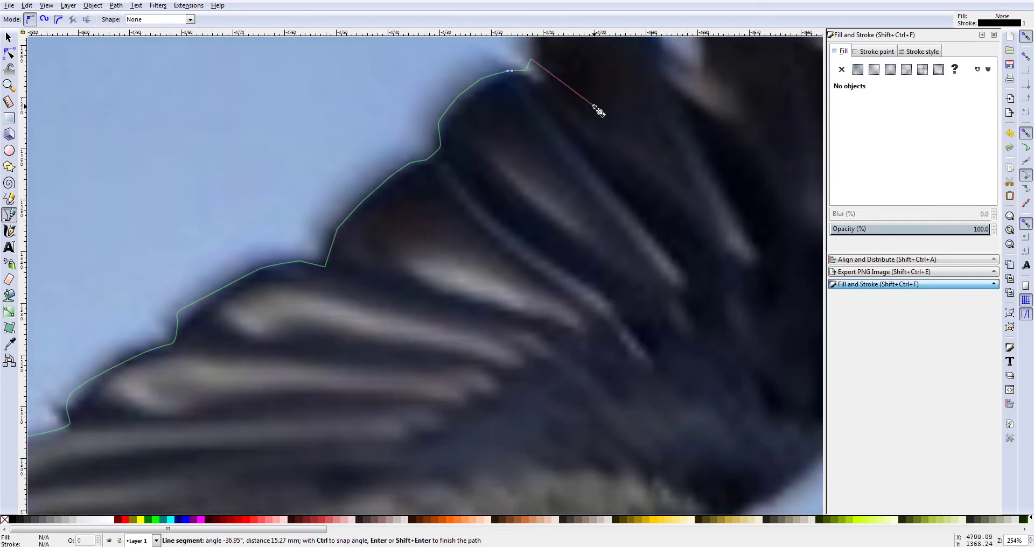
scroll(594, 107, up, 10)
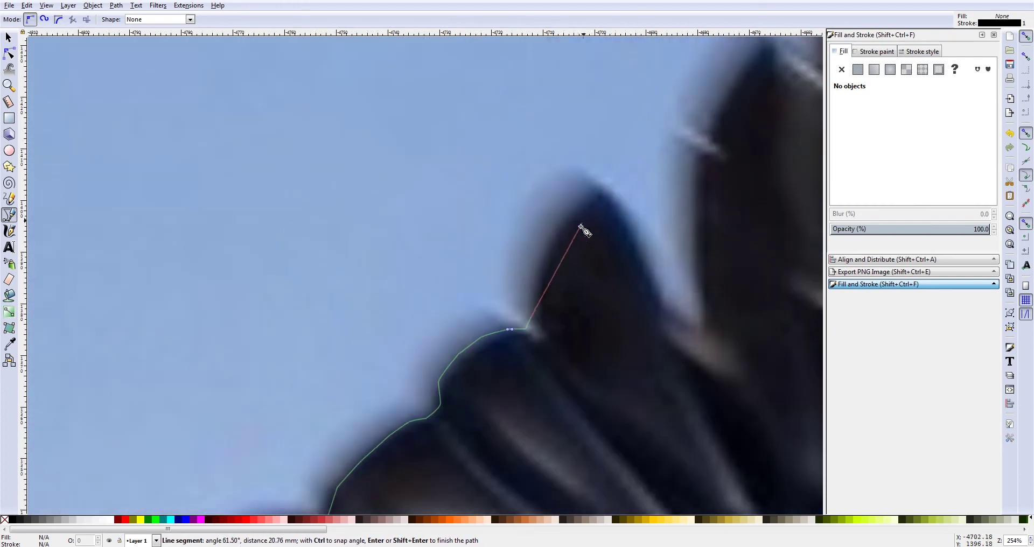
click(534, 278)
click(552, 234)
click(593, 189)
click(601, 186)
click(609, 194)
click(645, 252)
click(658, 299)
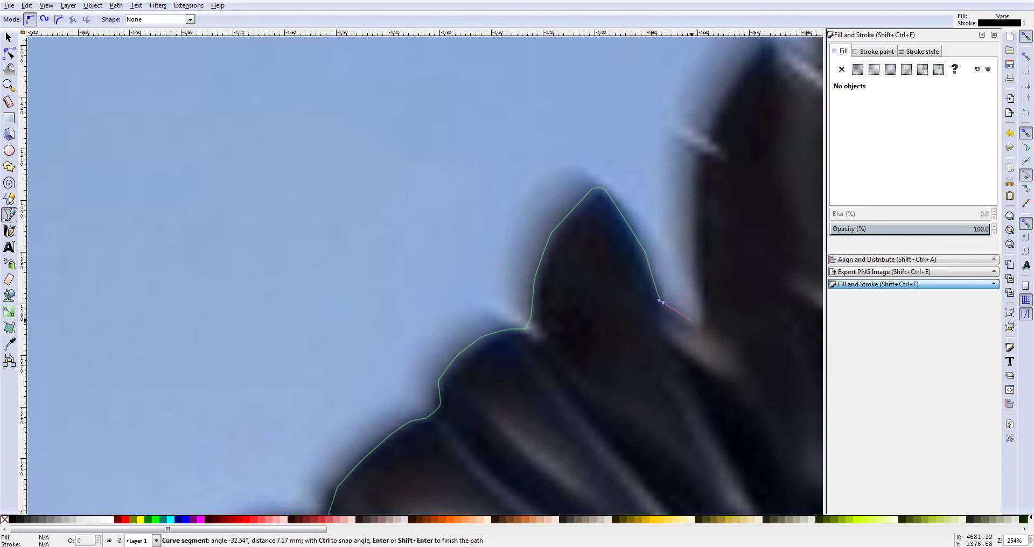
click(695, 324)
click(704, 315)
click(686, 244)
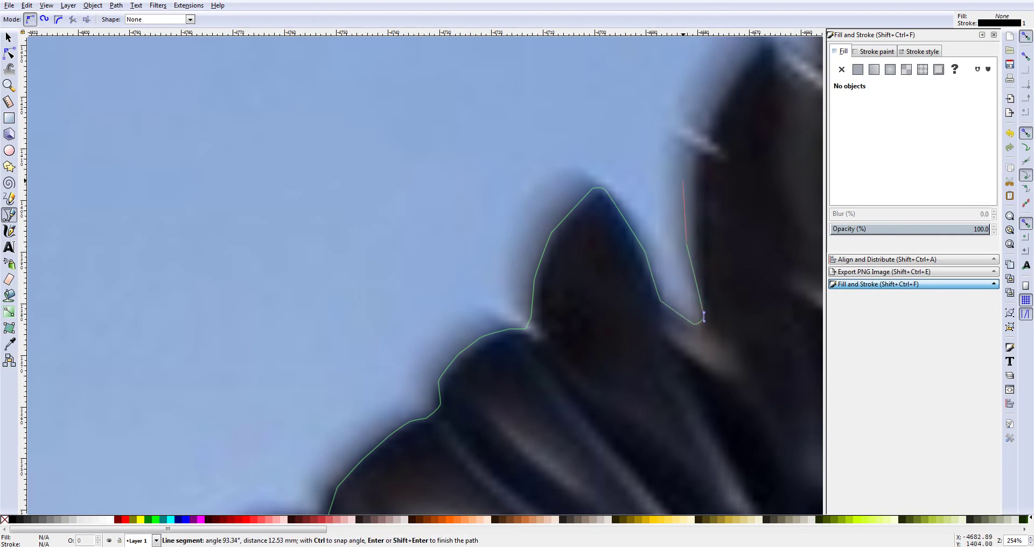
click(685, 157)
drag(724, 84, 726, 82)
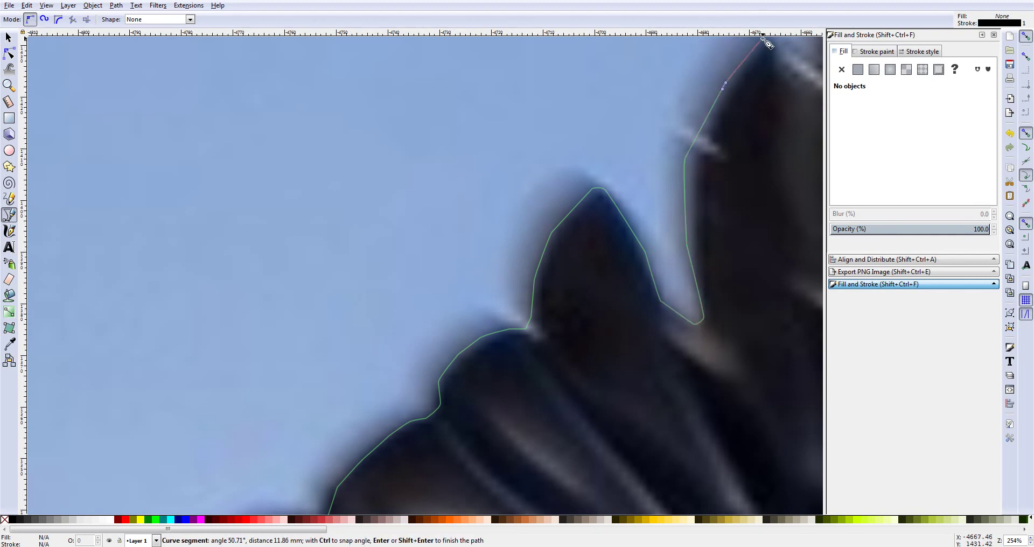
Step: Trace the long feathers and the tallest feather tip out to the wing's far edge
scroll(765, 41, right, 12)
scroll(703, 104, up, 10)
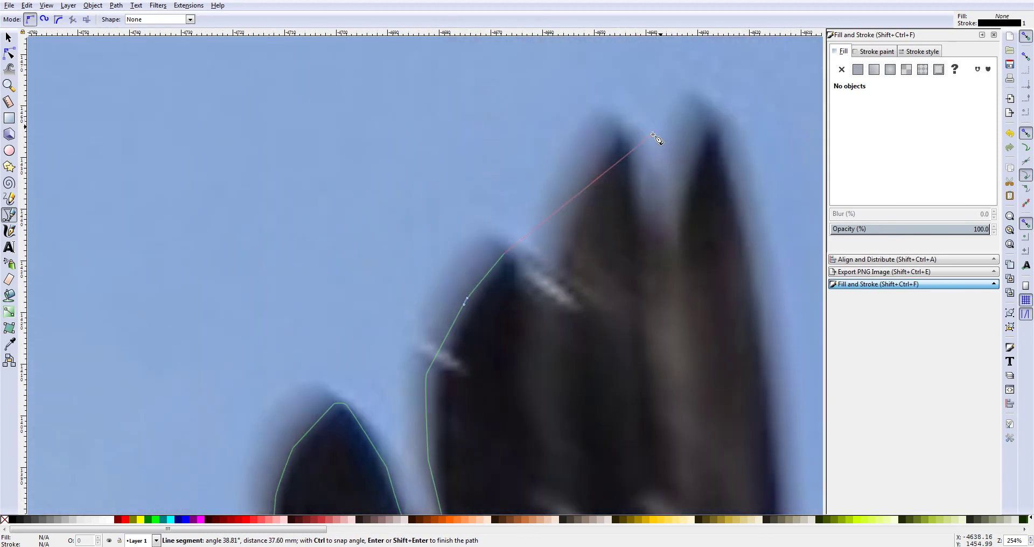
click(516, 254)
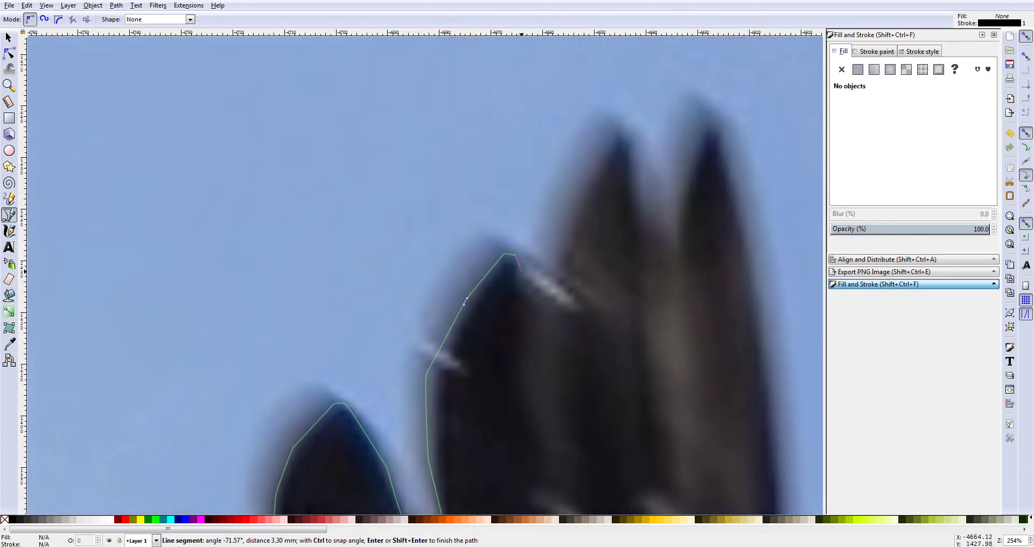
click(527, 280)
click(553, 294)
click(565, 216)
drag(580, 178, 593, 158)
click(625, 132)
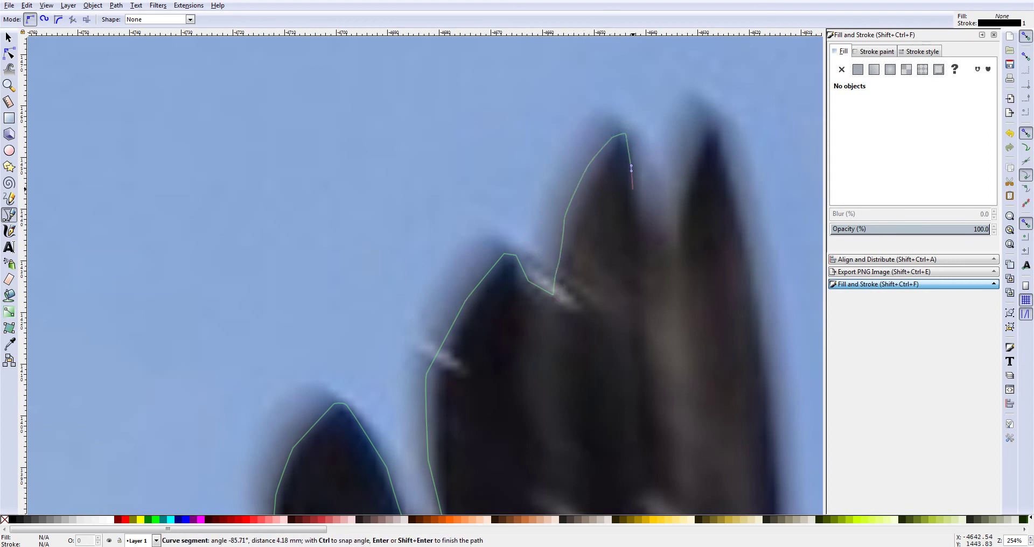
click(632, 197)
click(673, 225)
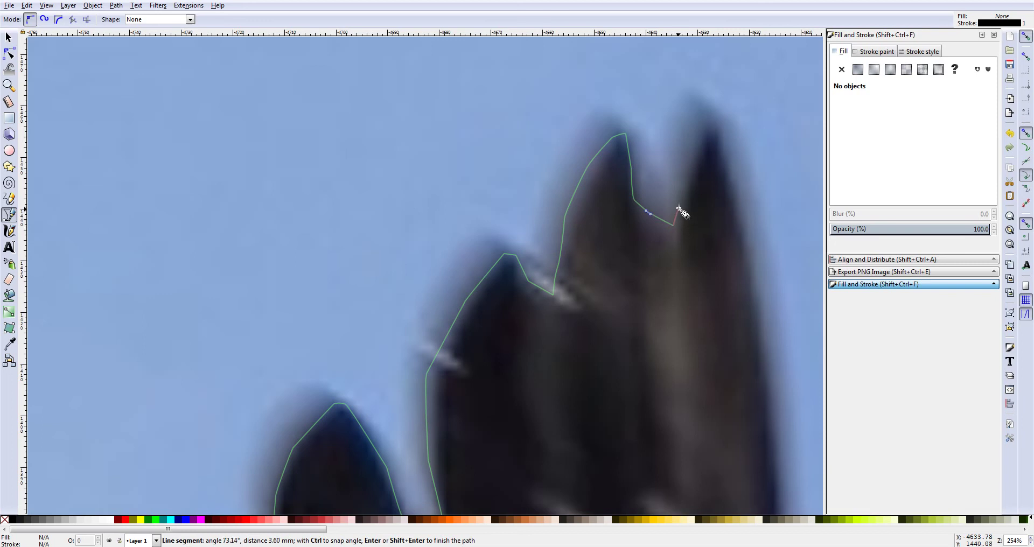
click(689, 164)
click(701, 132)
click(714, 115)
click(721, 121)
click(724, 167)
drag(734, 203, 737, 210)
click(752, 240)
Step: Trace down the wing's outer edge and round to its lower edge with curved nodes
scroll(696, 298, right, 15)
scroll(542, 302, down, 8)
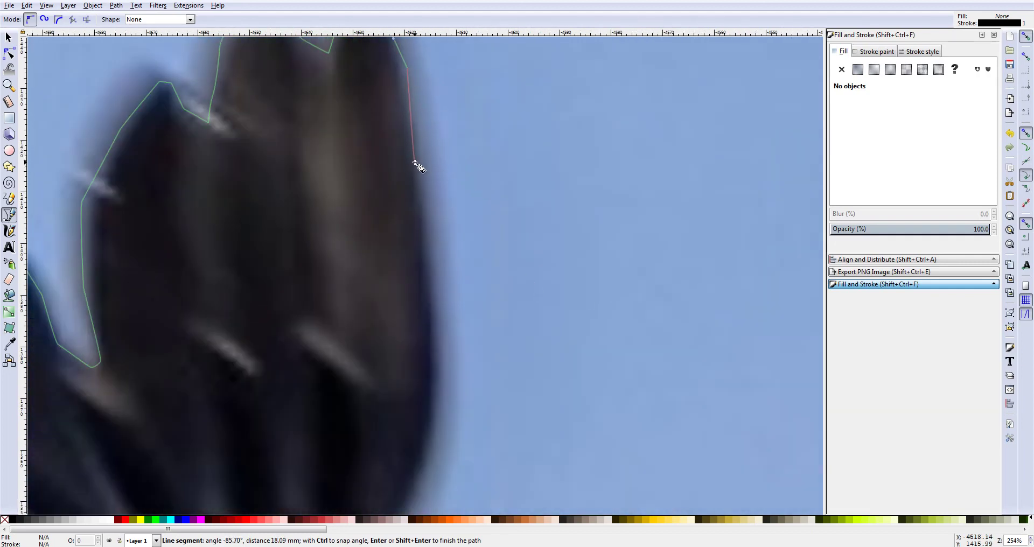
click(421, 219)
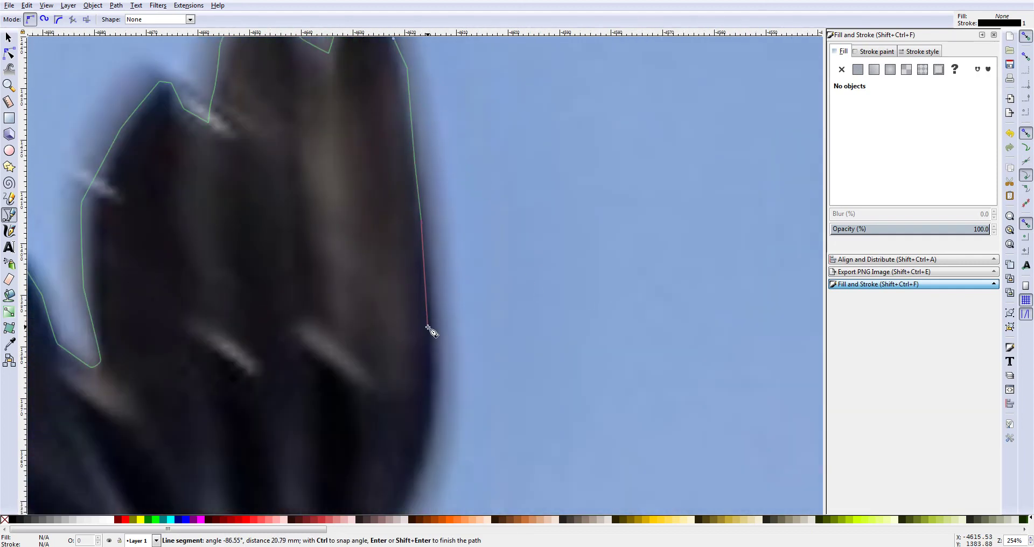
scroll(429, 328, down, 8)
click(428, 227)
drag(423, 272, 423, 278)
click(387, 365)
scroll(385, 386, down, 6)
click(385, 270)
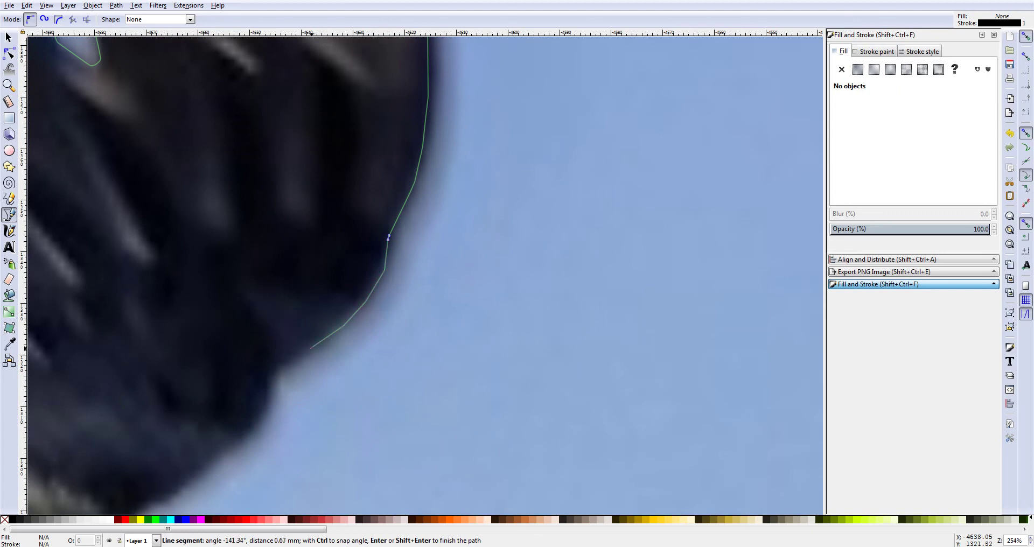
drag(268, 378, 265, 399)
drag(240, 437, 246, 432)
Step: Follow the wing underside with curved nodes toward the wing's left end
scroll(218, 397, right, 6)
scroll(218, 397, down, 6)
scroll(203, 404, left, 12)
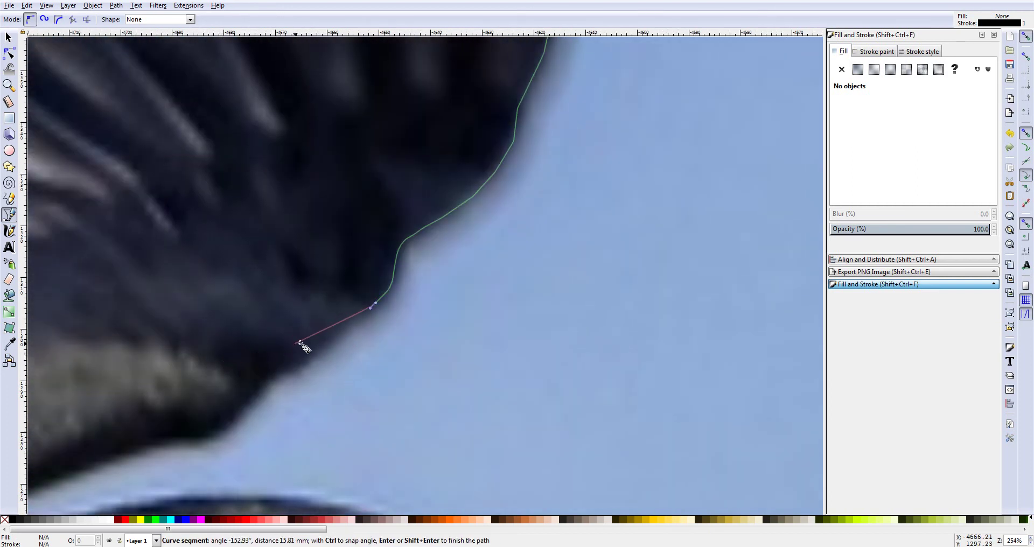
drag(333, 339, 330, 343)
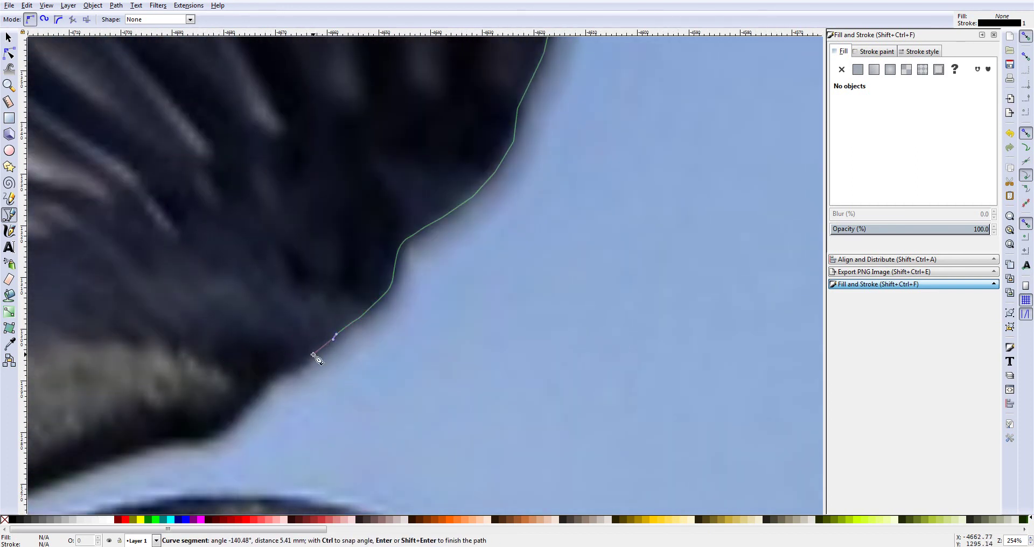
click(303, 368)
click(267, 380)
drag(255, 397, 248, 407)
click(221, 429)
click(205, 432)
scroll(202, 423, left, 10)
scroll(208, 406, down, 6)
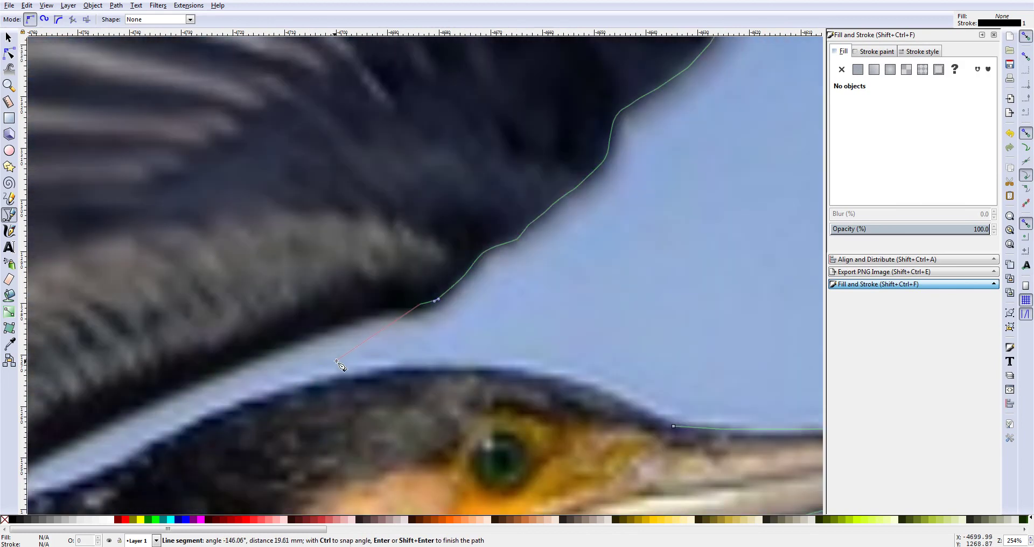
drag(277, 343, 267, 348)
drag(172, 387, 162, 392)
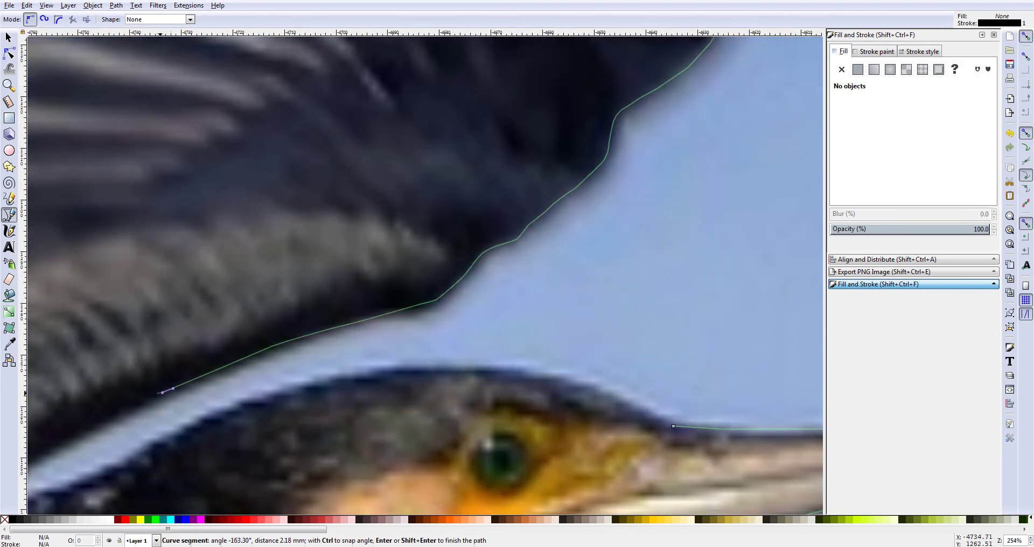
click(99, 422)
Step: Turn the outline at the lower-left tip and trace back over the crown to the bill
scroll(102, 414, left, 7)
scroll(140, 404, up, 2)
scroll(140, 398, down, 8)
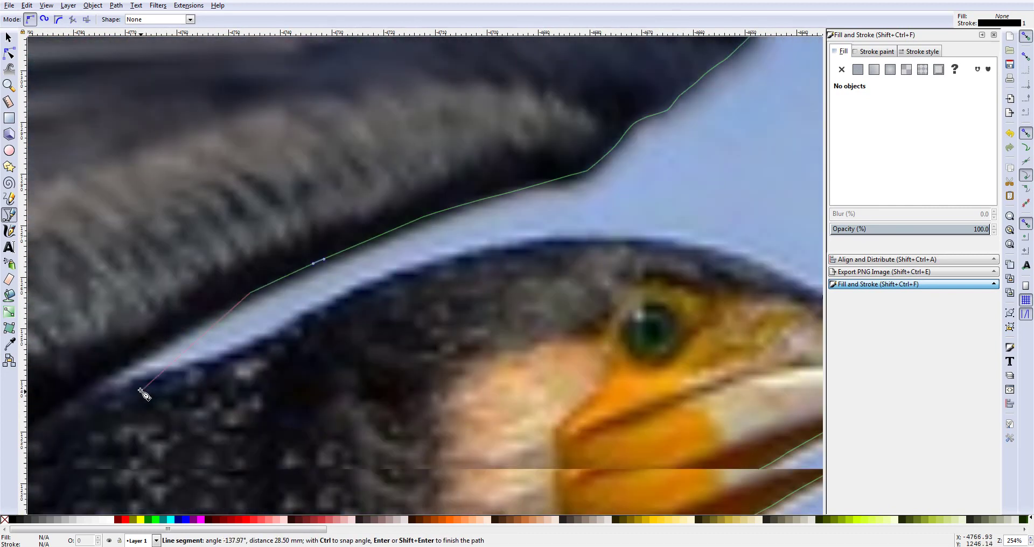
drag(169, 340, 153, 347)
drag(96, 379, 90, 383)
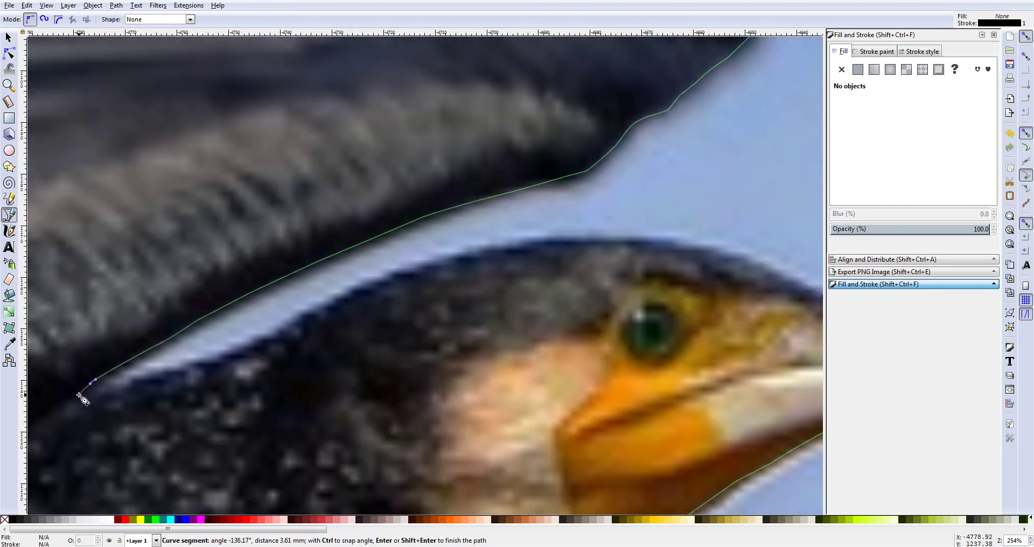
click(79, 395)
click(100, 394)
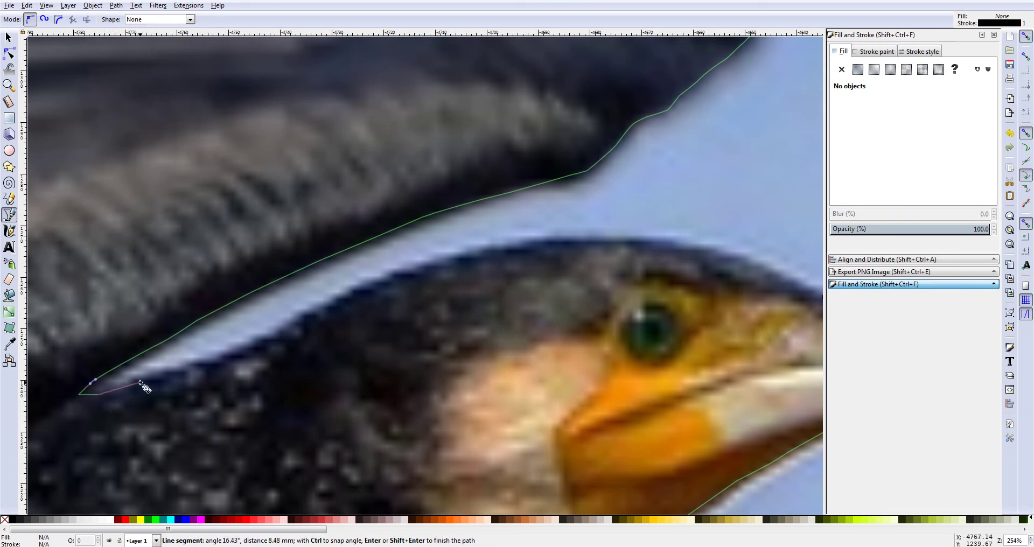
click(195, 368)
click(288, 328)
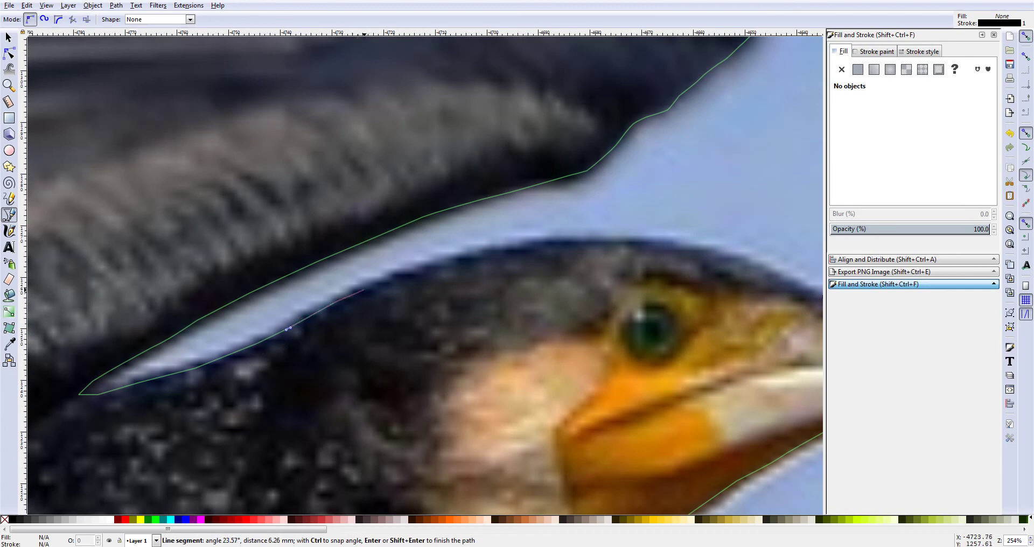
click(439, 259)
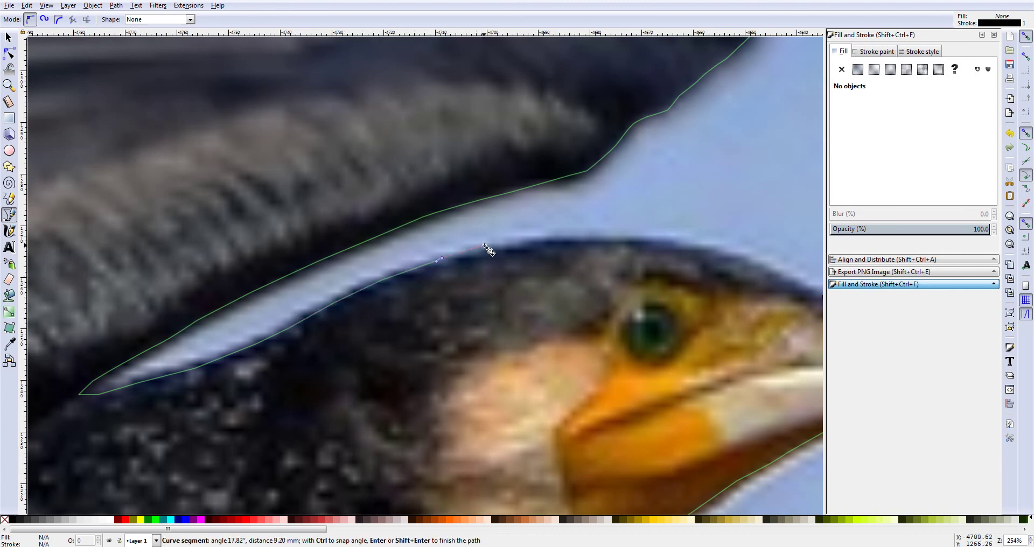
click(572, 237)
click(679, 241)
scroll(662, 247, right, 8)
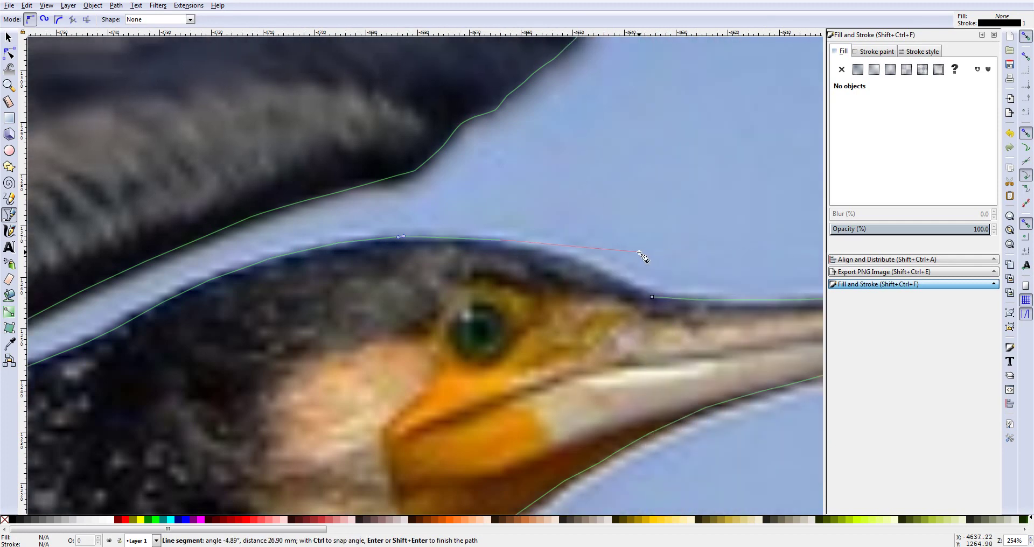
scroll(638, 251, right, 4)
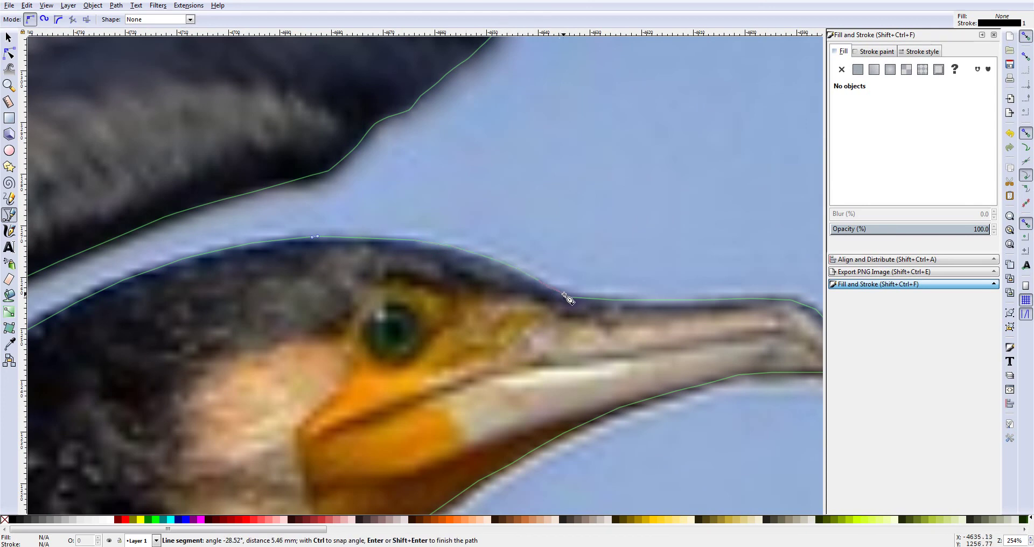
click(566, 297)
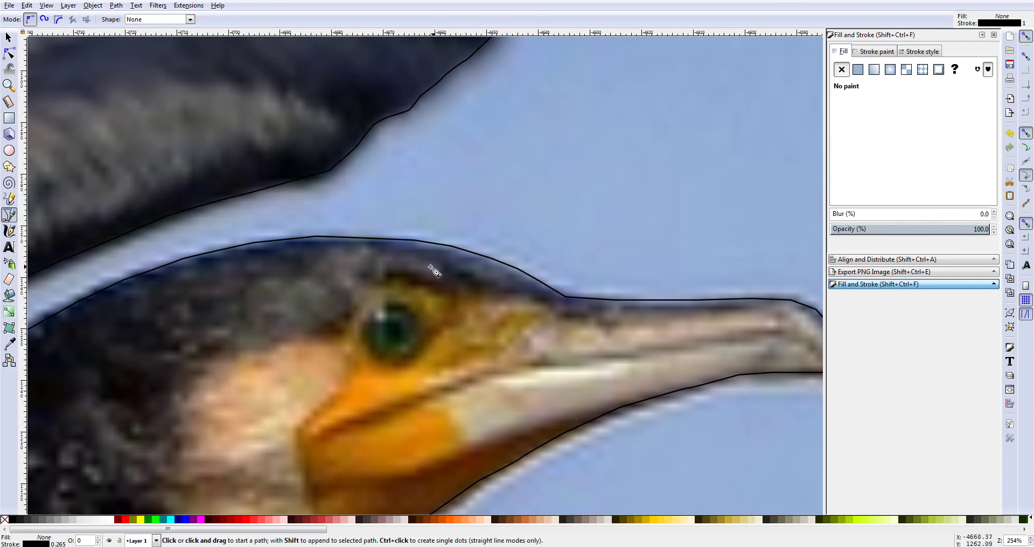
scroll(521, 278, up, 3)
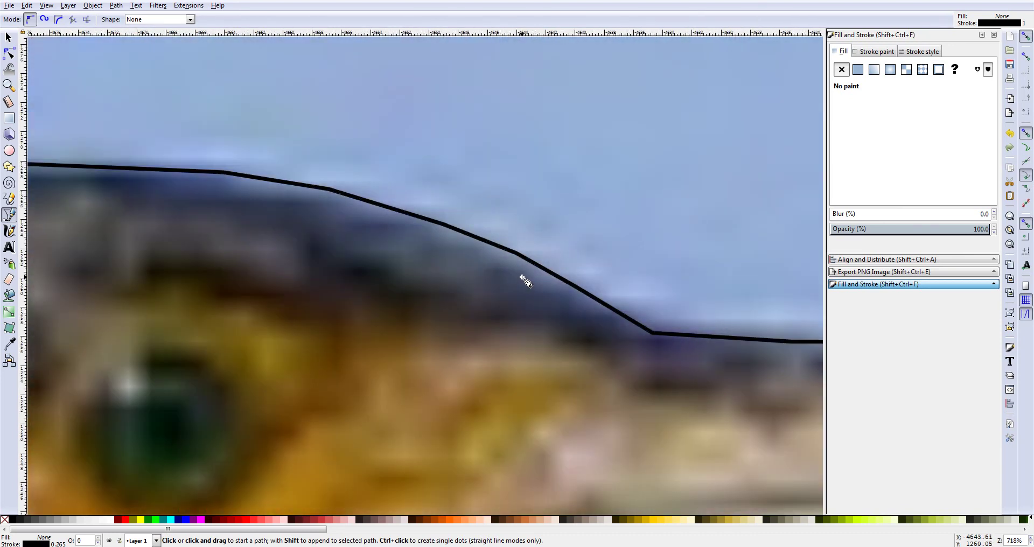
scroll(524, 280, up, 1)
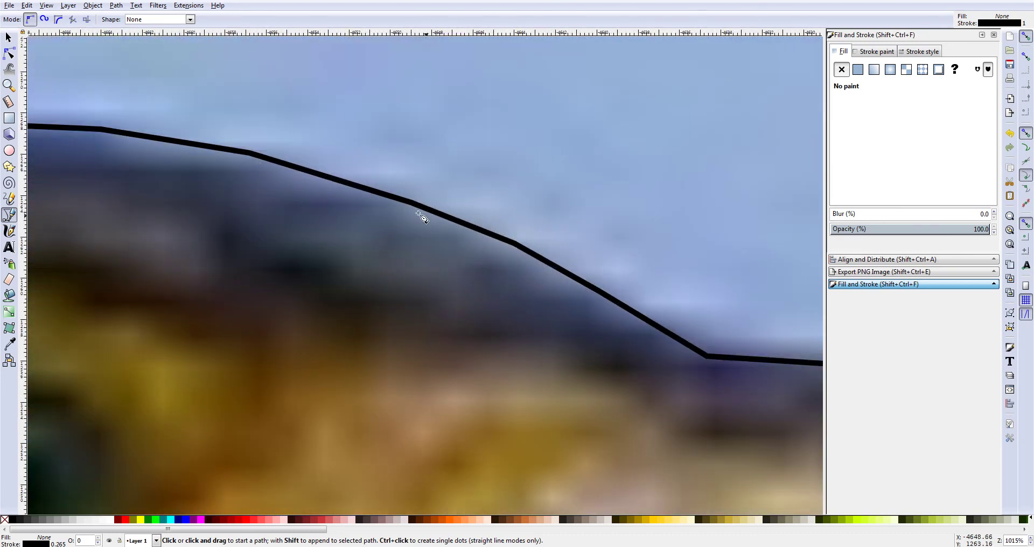
scroll(371, 181, down, 3)
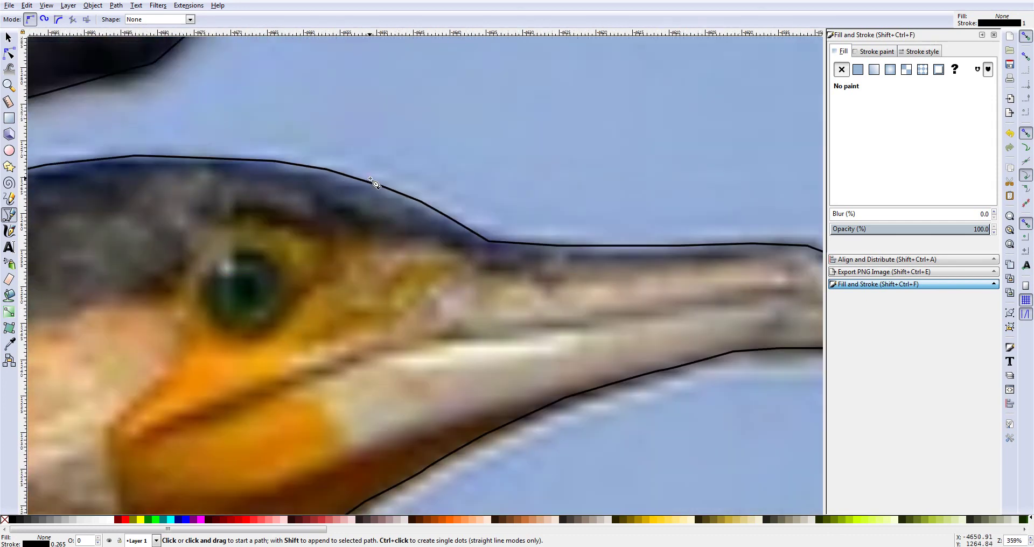
scroll(371, 179, down, 4)
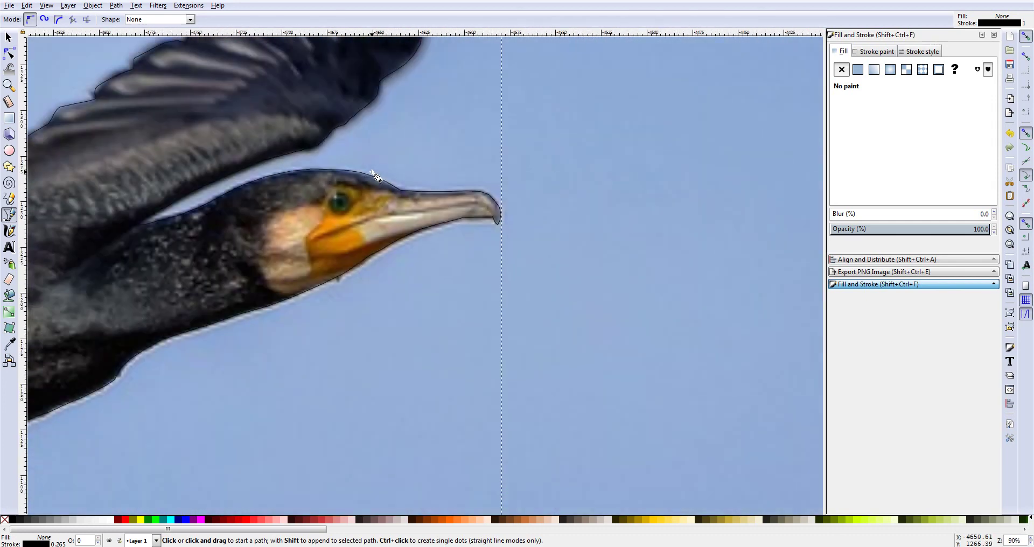
scroll(373, 173, down, 1)
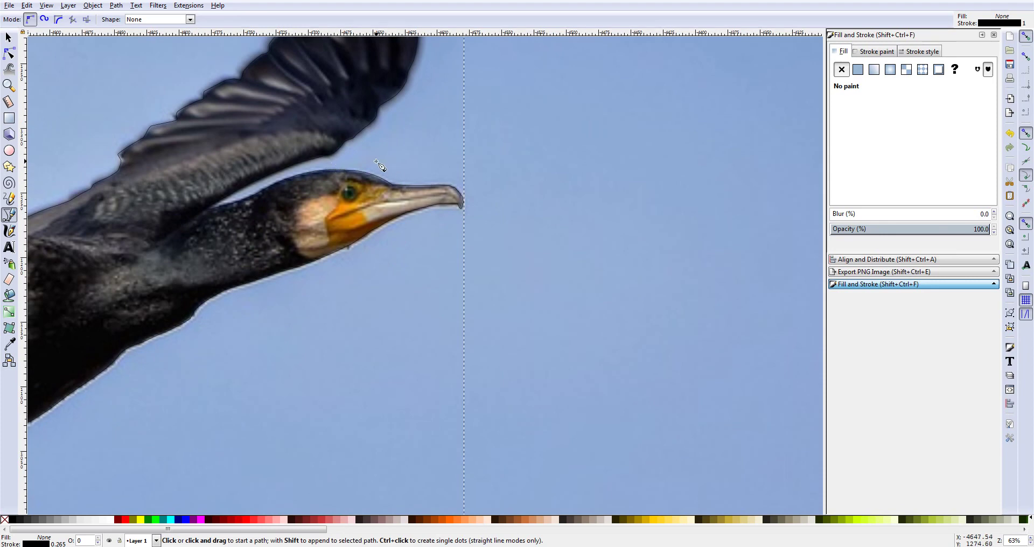
scroll(376, 171, down, 3)
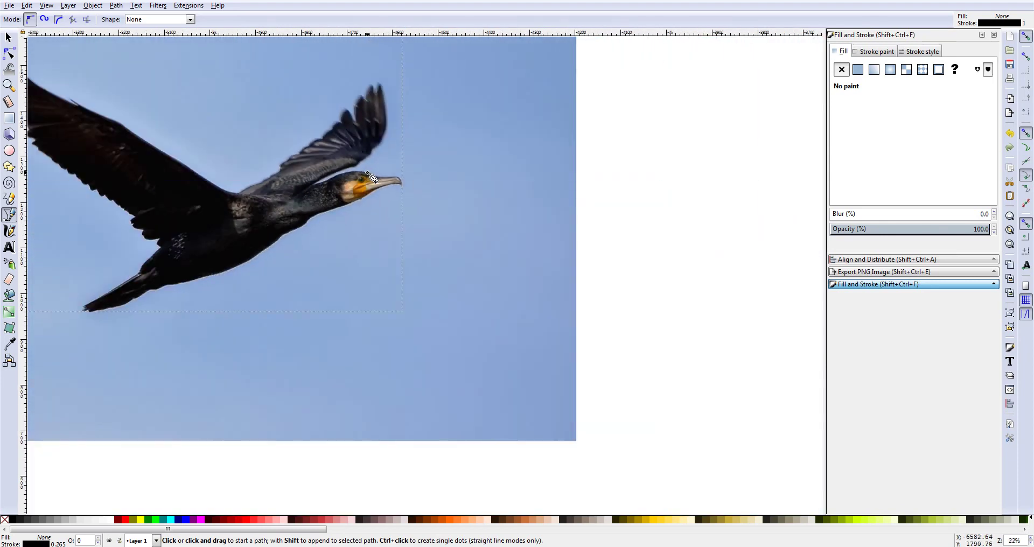
scroll(371, 176, left, 8)
scroll(372, 176, up, 4)
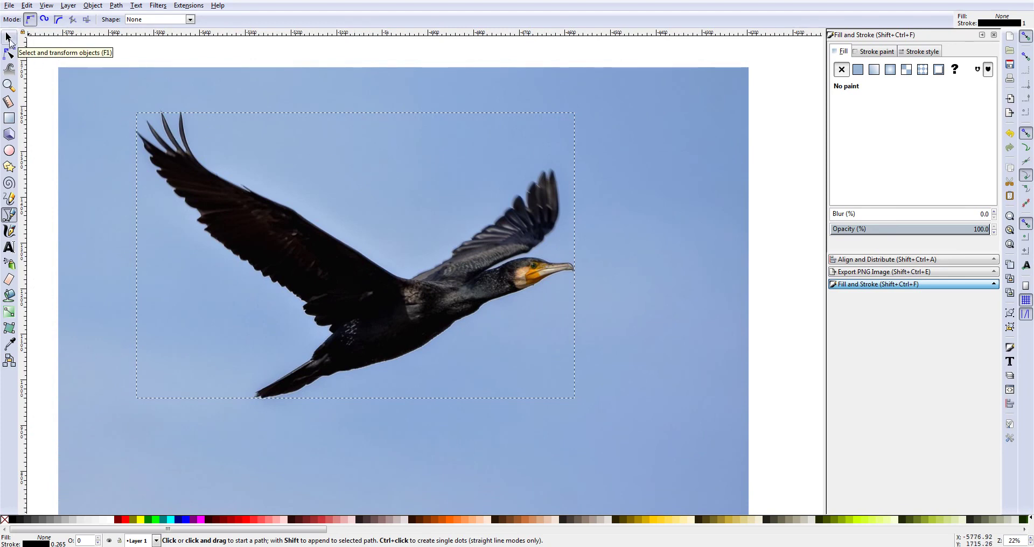
Step: With the Selector, select the traced path and add the sky photo to the selection
click(8, 38)
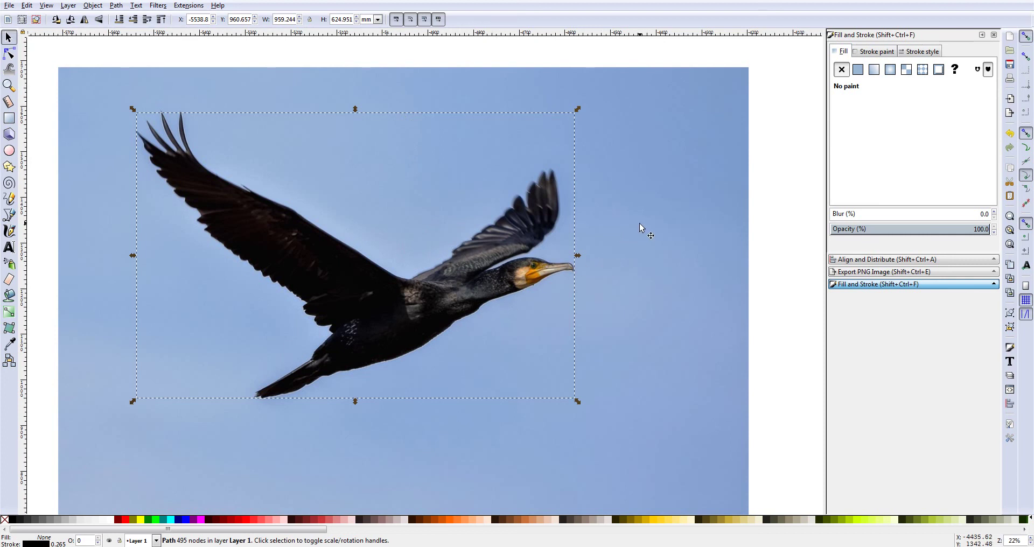
key(shift)
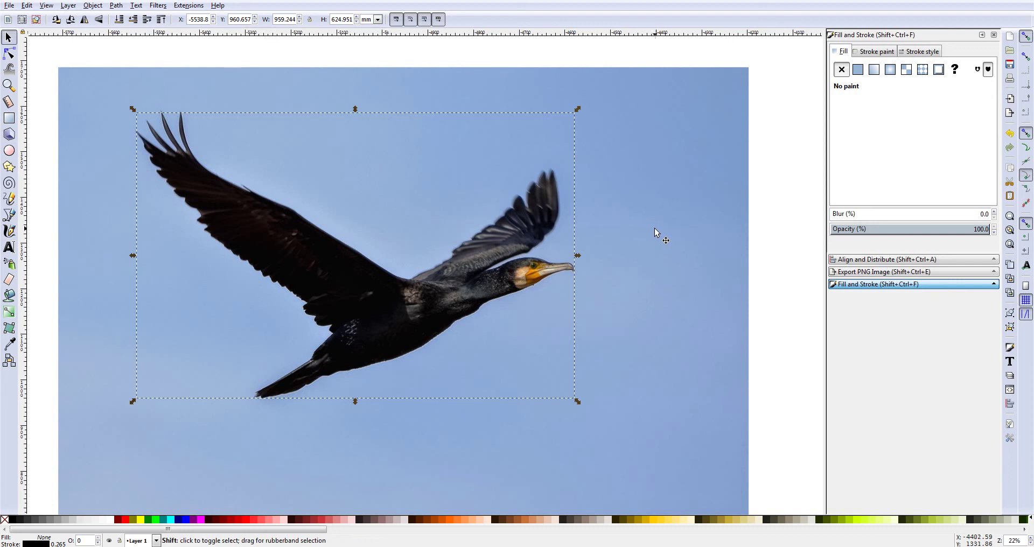
shift+click(655, 228)
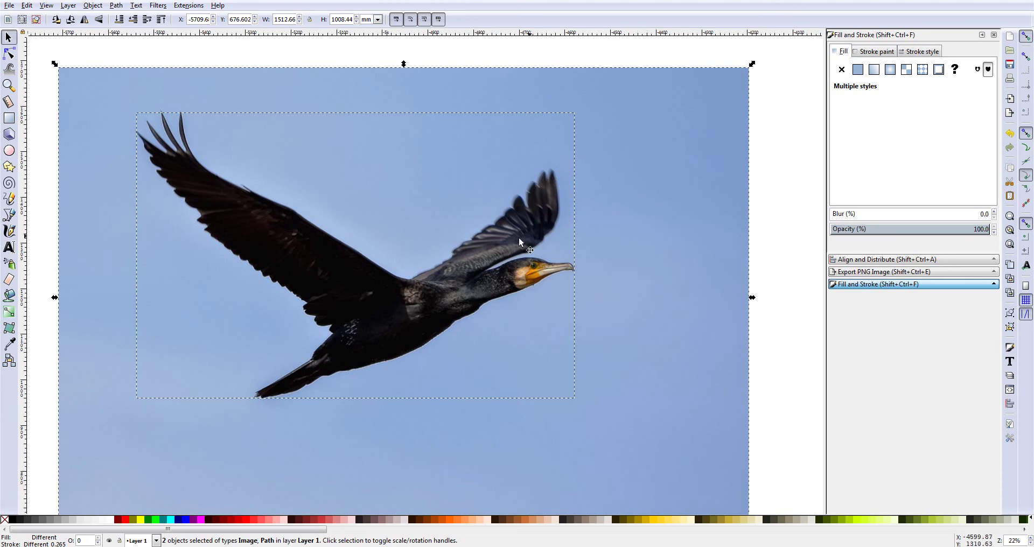
Step: Apply Set Clip to clip the photo to the traced outline, then deselect the bird
right_click(383, 307)
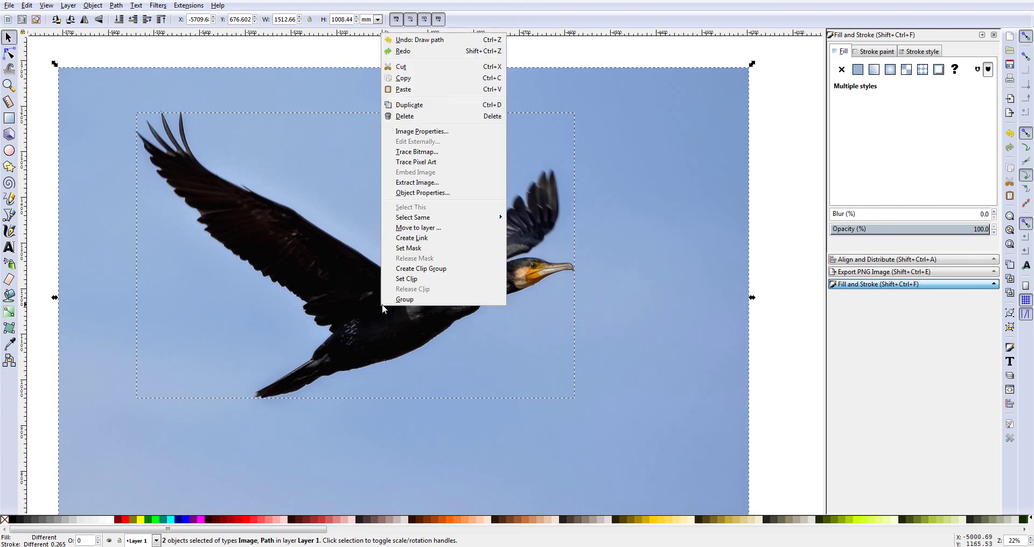
click(406, 278)
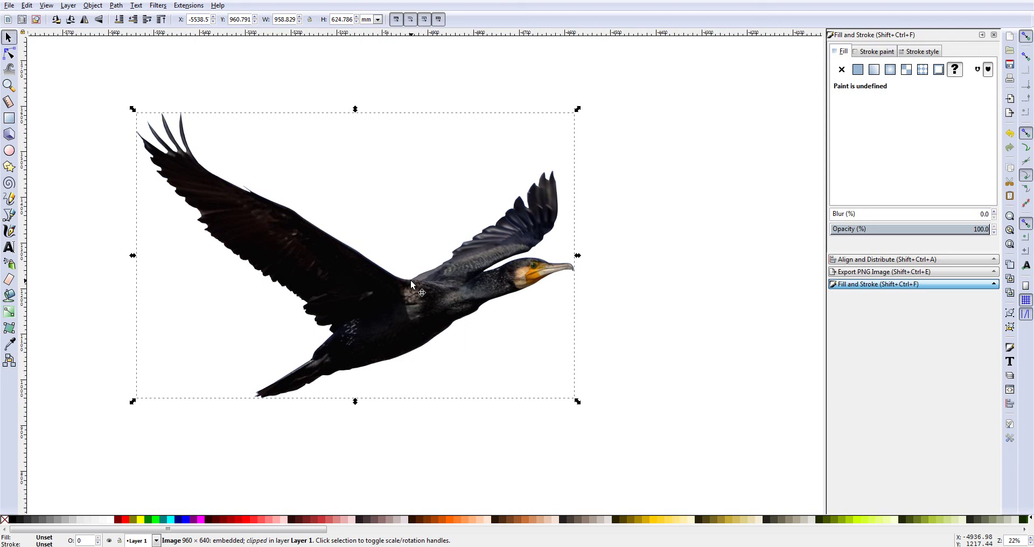
click(627, 276)
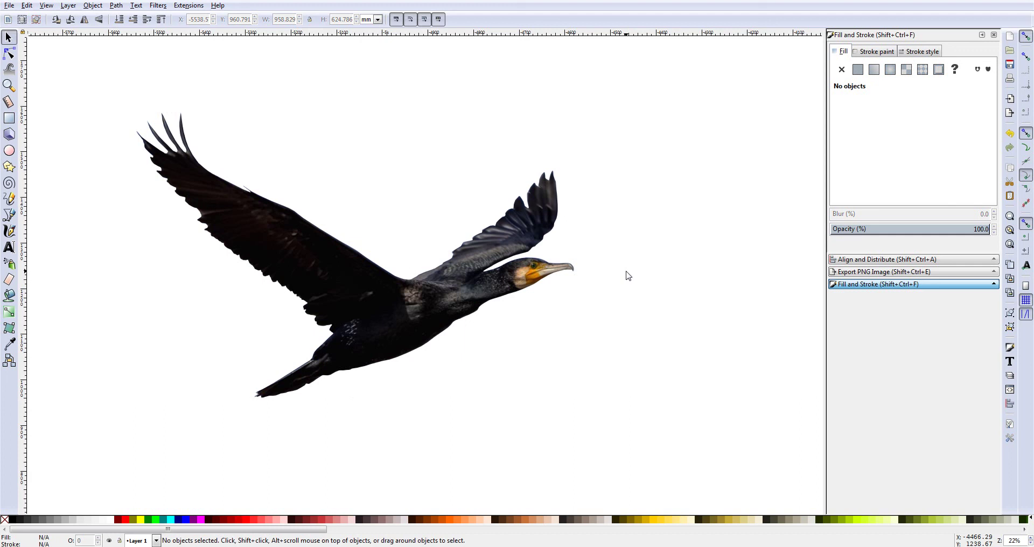
key(ctrl)
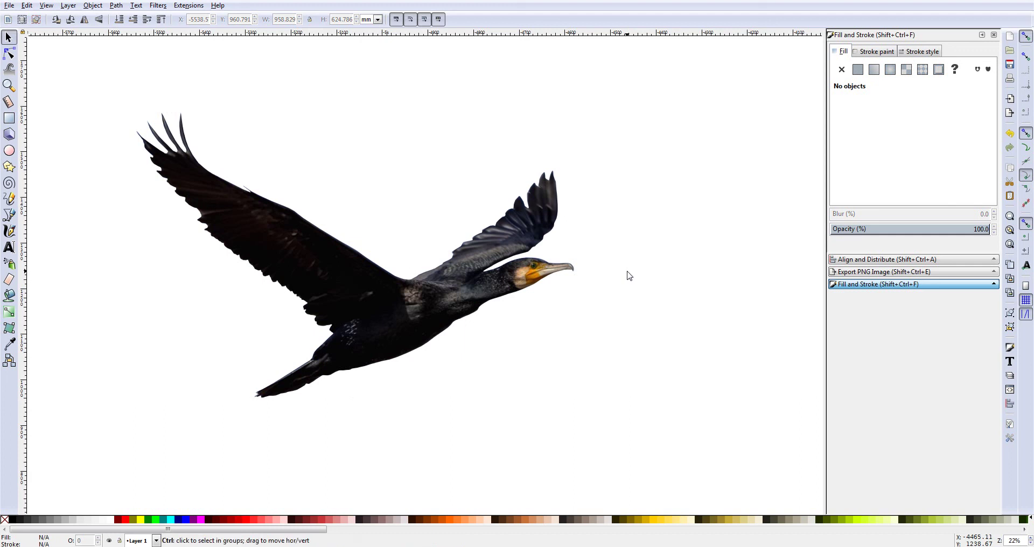
scroll(627, 276, down, 1)
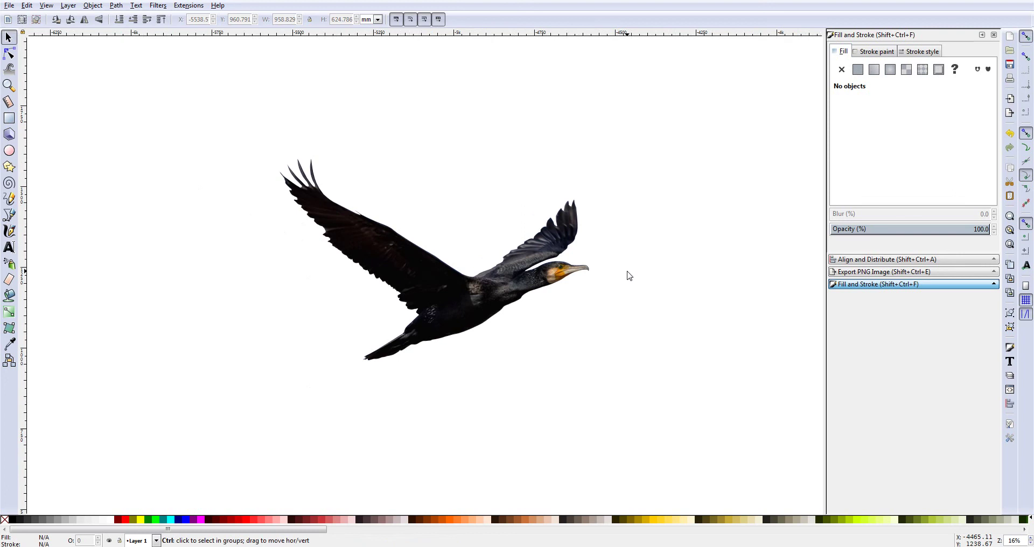
Step: Draw a large red-filled rectangle over the bird and lower it beneath the cormorant
click(8, 120)
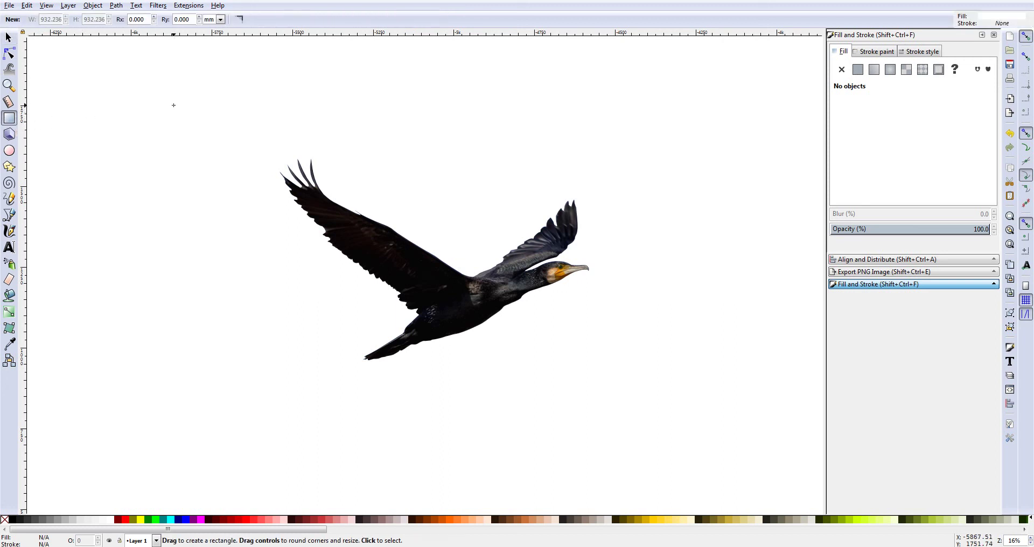
mouse_move(180, 108)
mouse_down()
mouse_move(365, 255)
mouse_move(689, 409)
mouse_up()
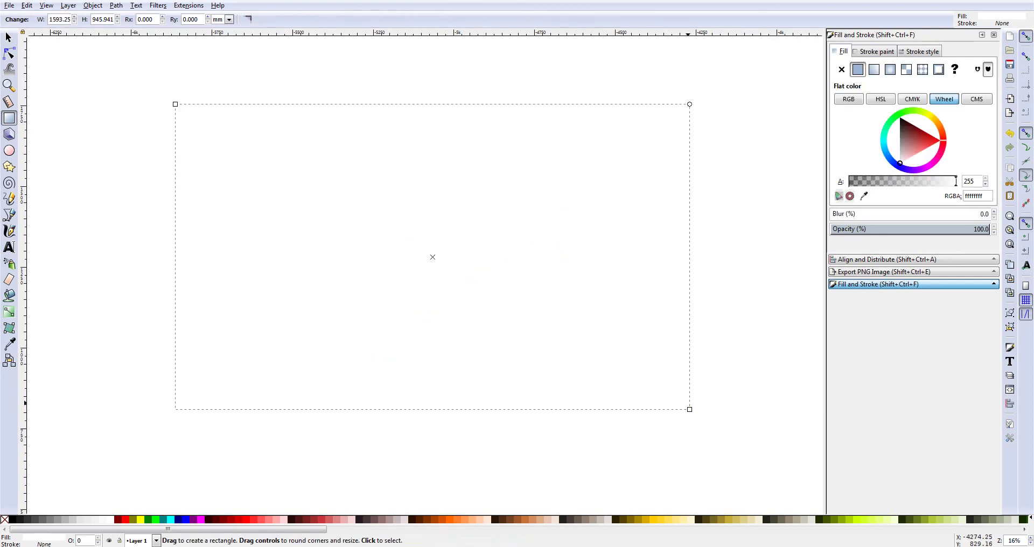
click(124, 520)
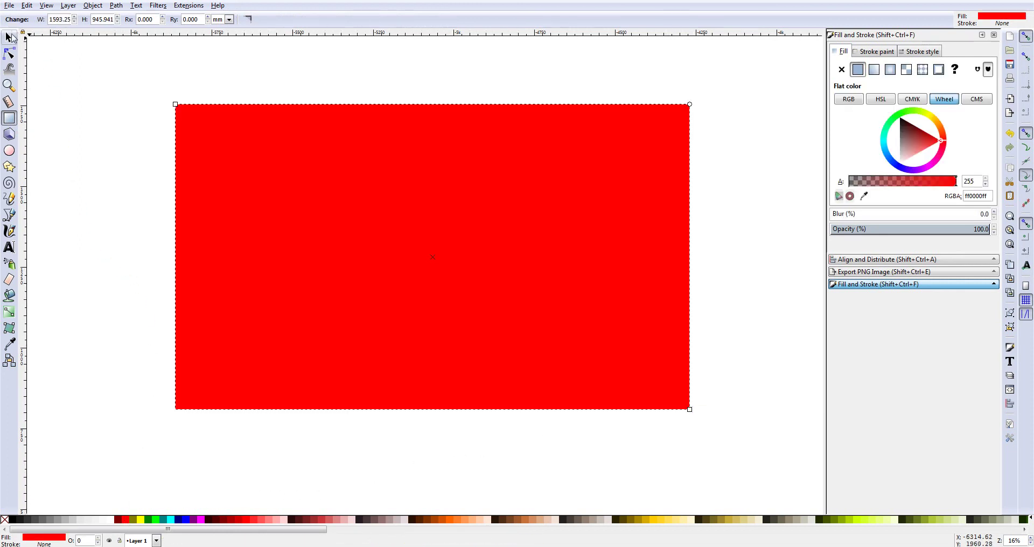
click(9, 37)
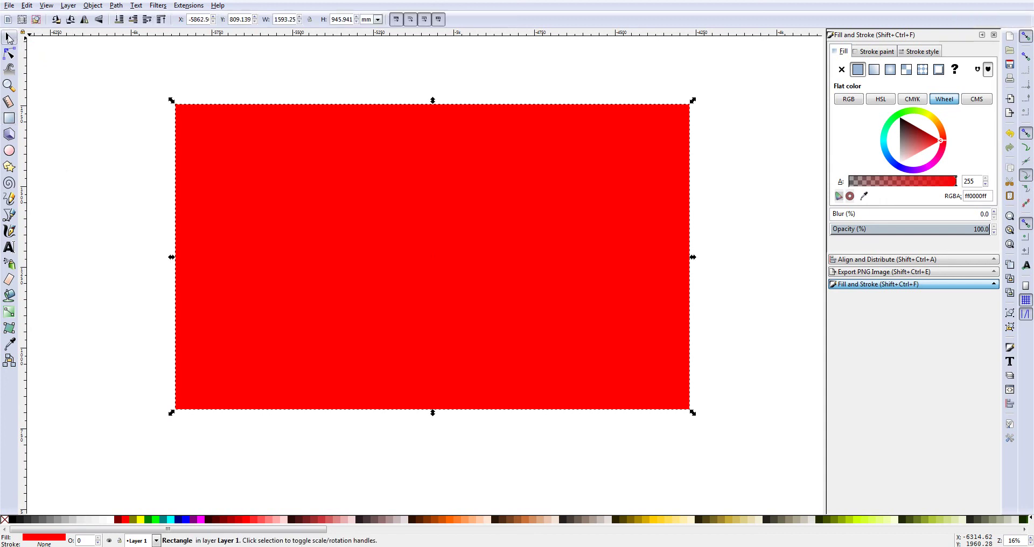
click(119, 21)
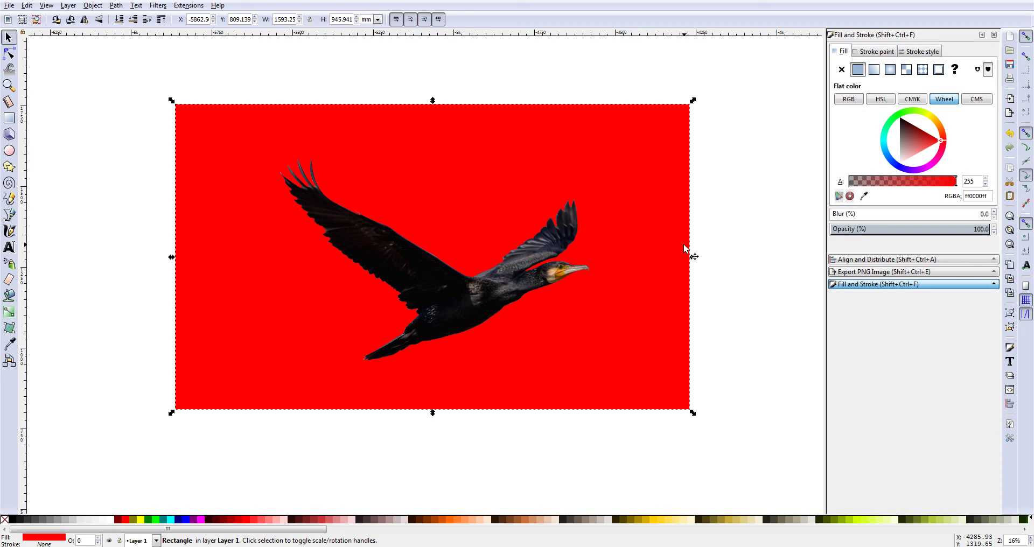
Step: Try mauve, brown, red and purple fills on the rectangle, ending on navy #000080
click(685, 249)
click(384, 523)
click(368, 522)
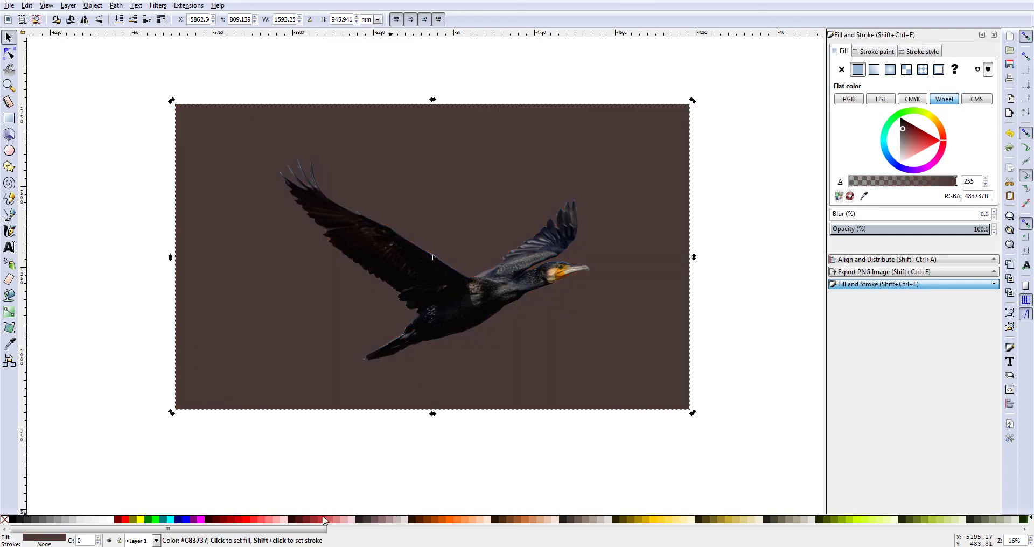
click(274, 521)
click(262, 520)
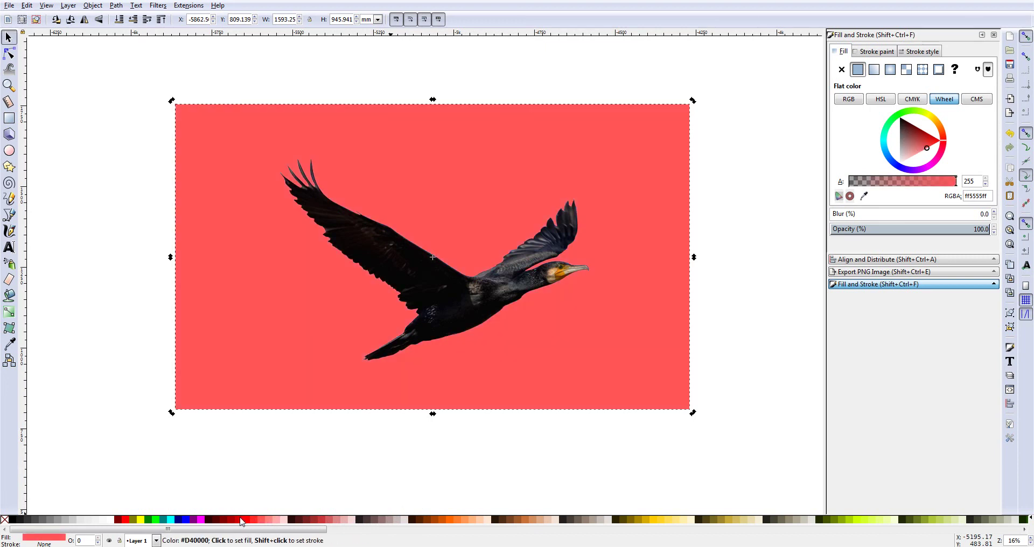
click(192, 521)
click(178, 520)
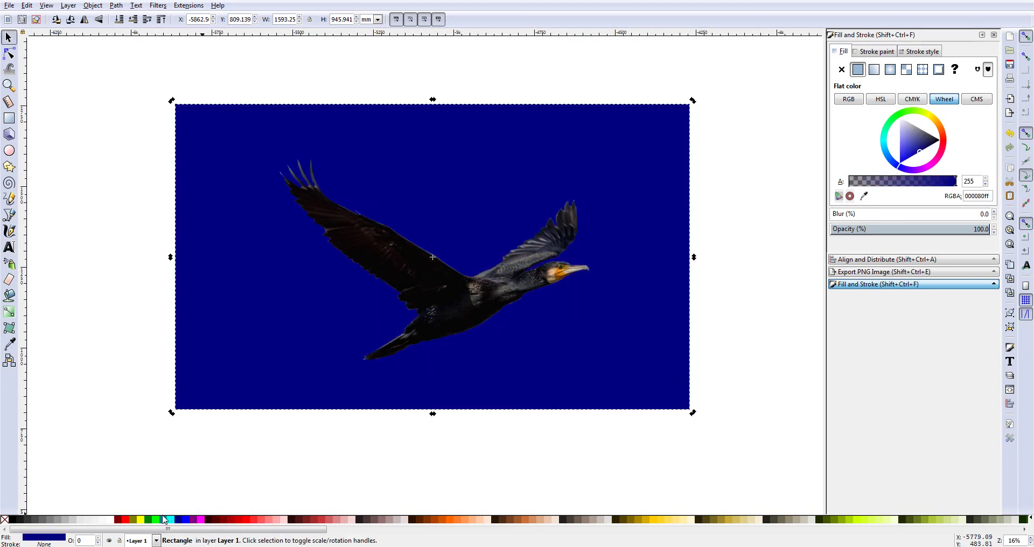
click(141, 520)
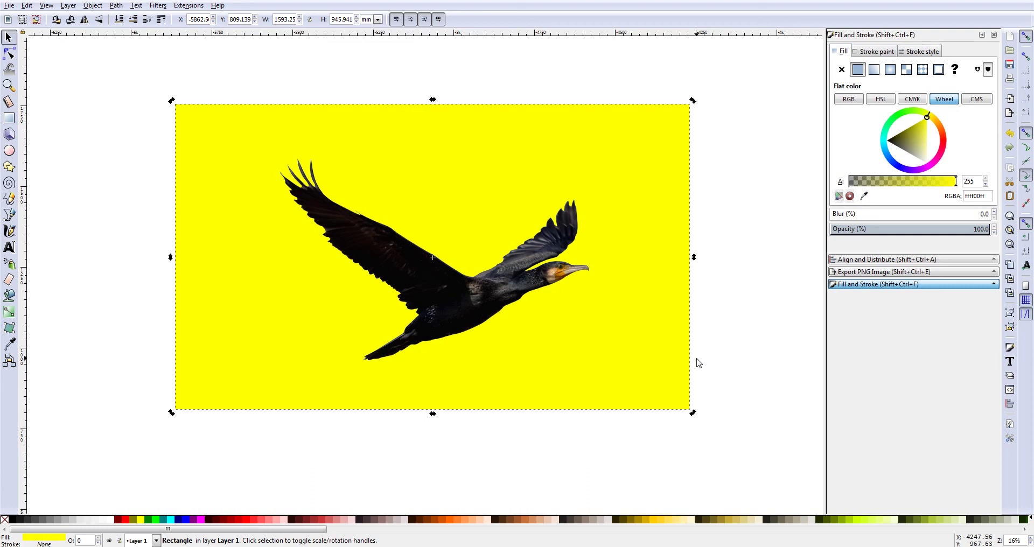
click(726, 341)
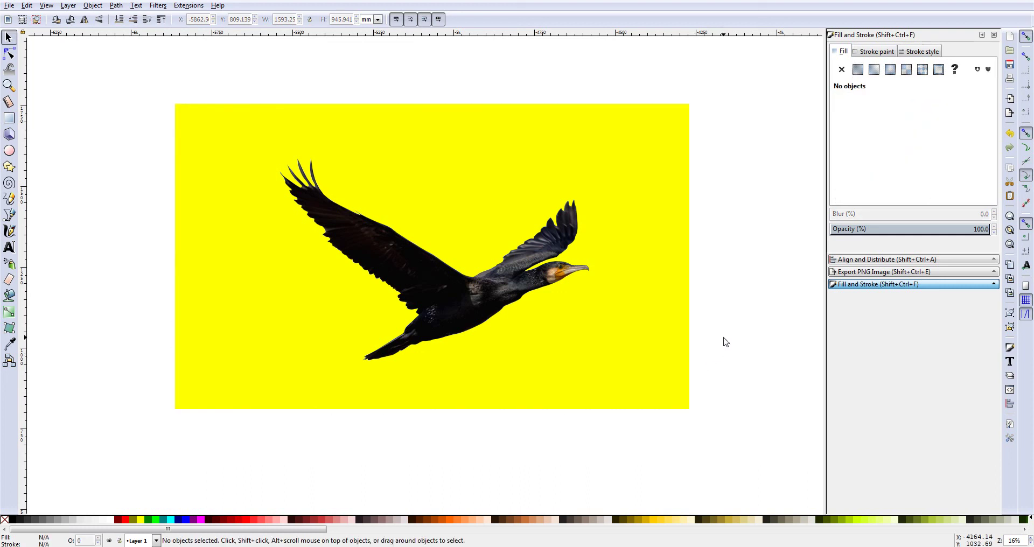